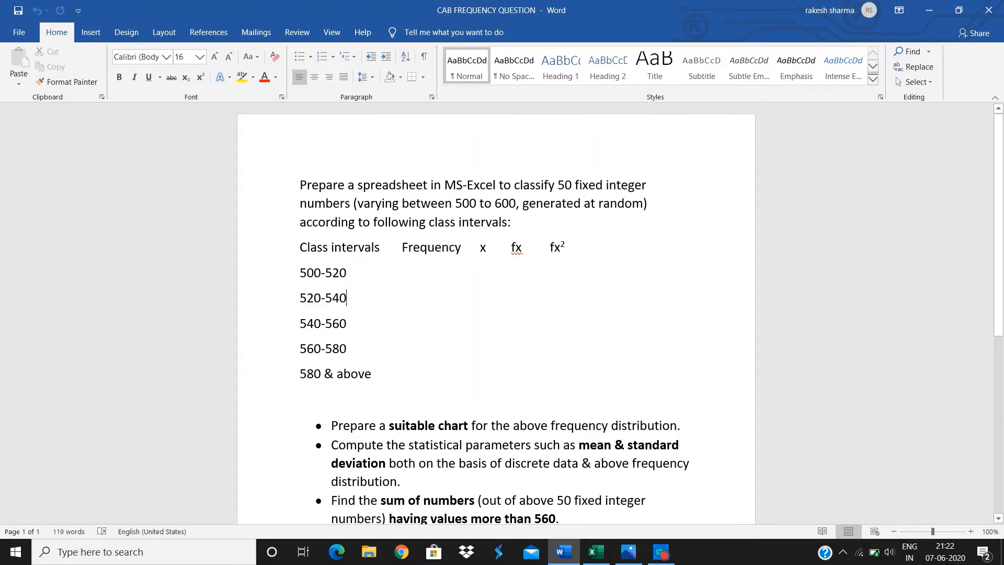
# Switch to Excel and enter =RANDBETWEEN(500,600) in cell A1 of Sheet2.
pyautogui.click(610, 554)
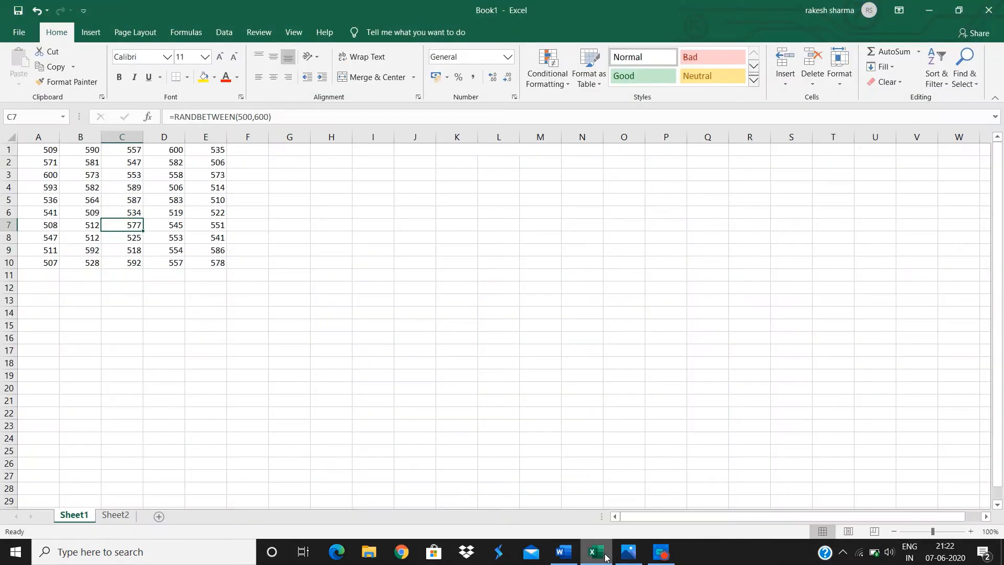
pyautogui.click(116, 515)
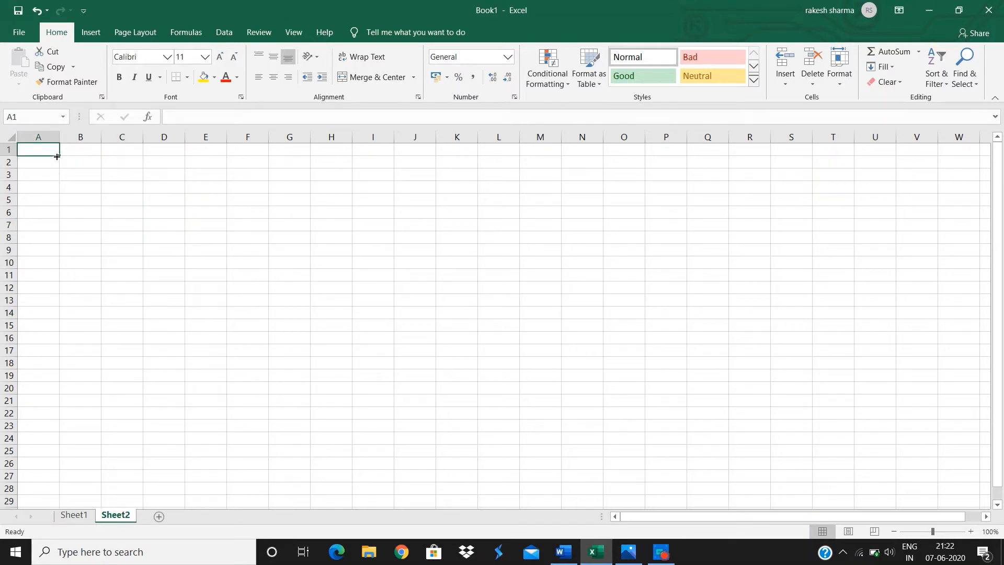
pyautogui.write('=ra')
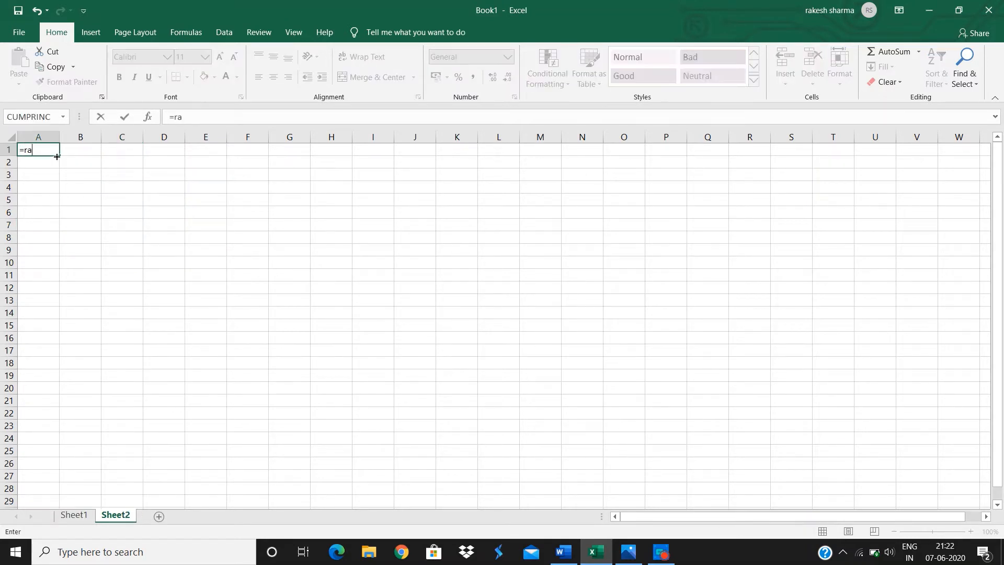
pyautogui.write('ndb')
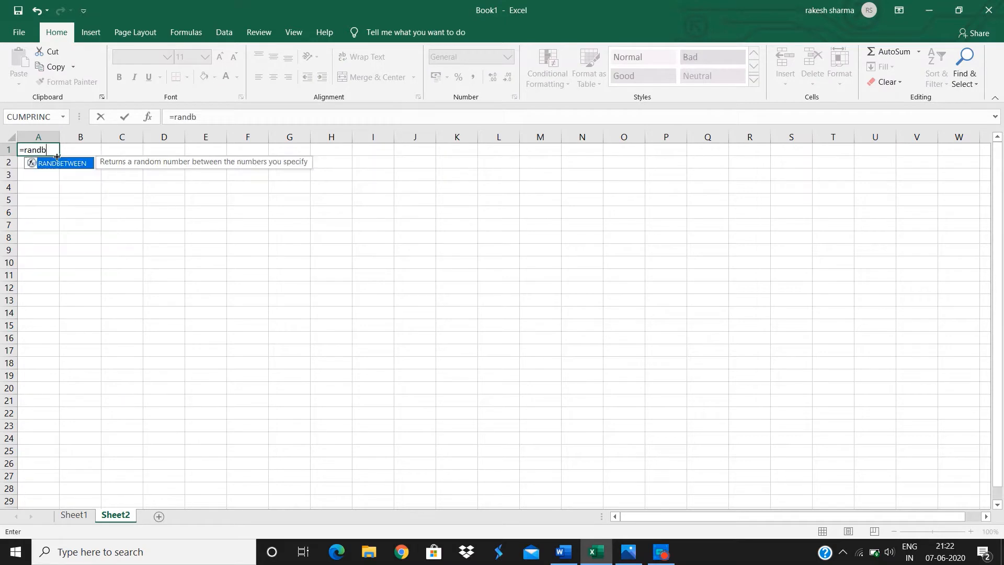
pyautogui.write('etw')
pyautogui.press('Tab')
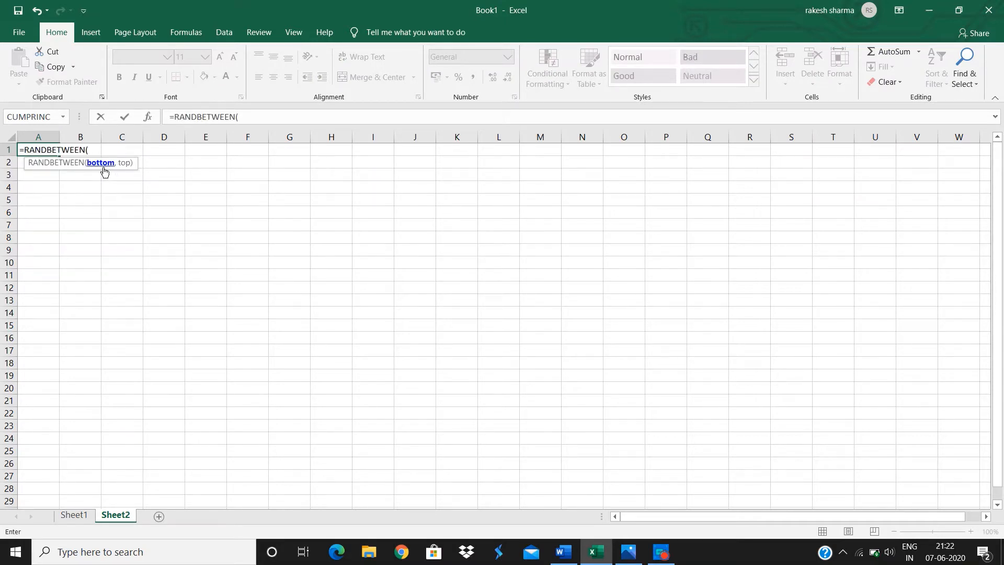
pyautogui.write('500,600')
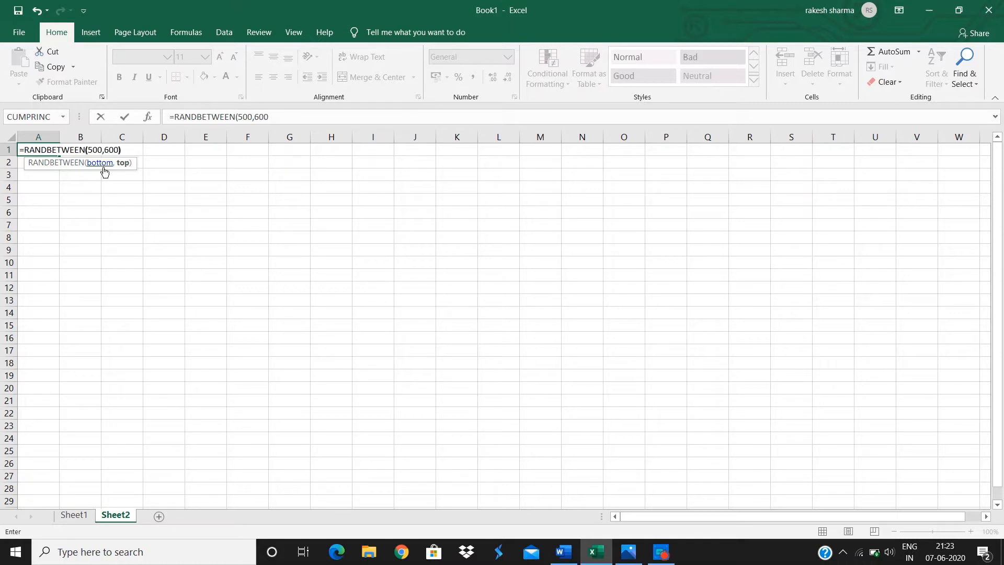
pyautogui.write(')')
pyautogui.press('Return')
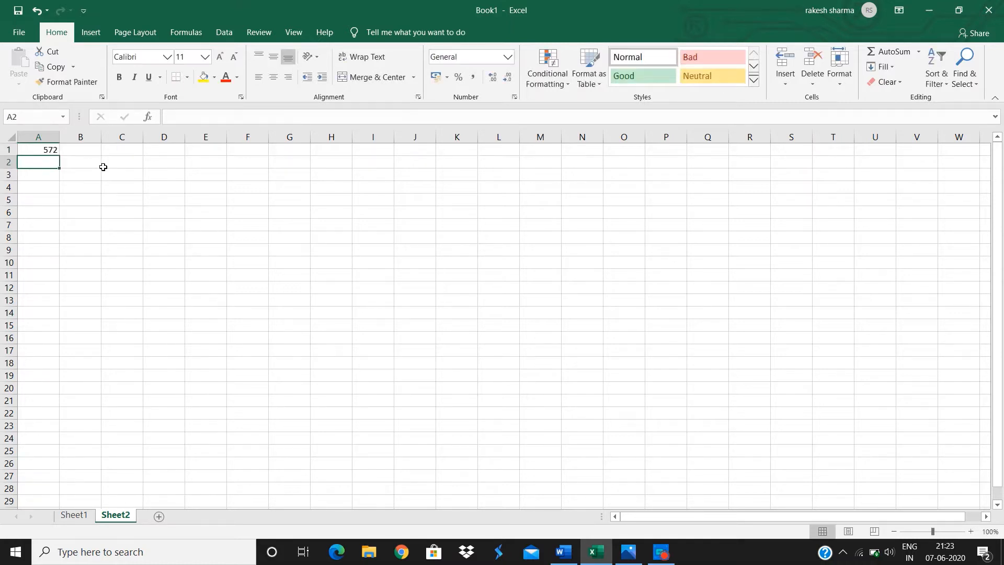
# Fill the random-number formula across the range A1:E10.
pyautogui.click(50, 151)
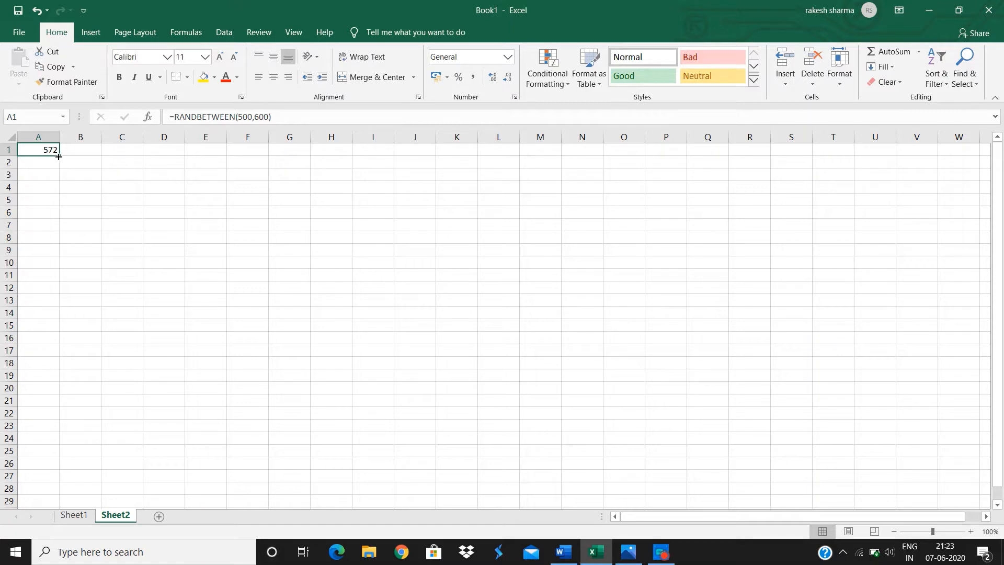
pyautogui.moveTo(58, 156); pyautogui.dragTo(226, 269)
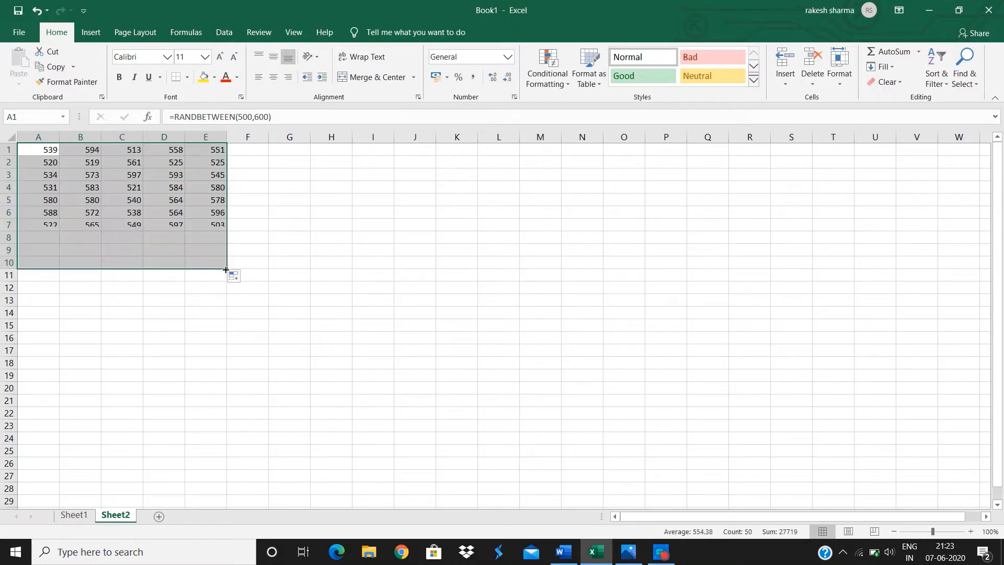
pyautogui.click(268, 213)
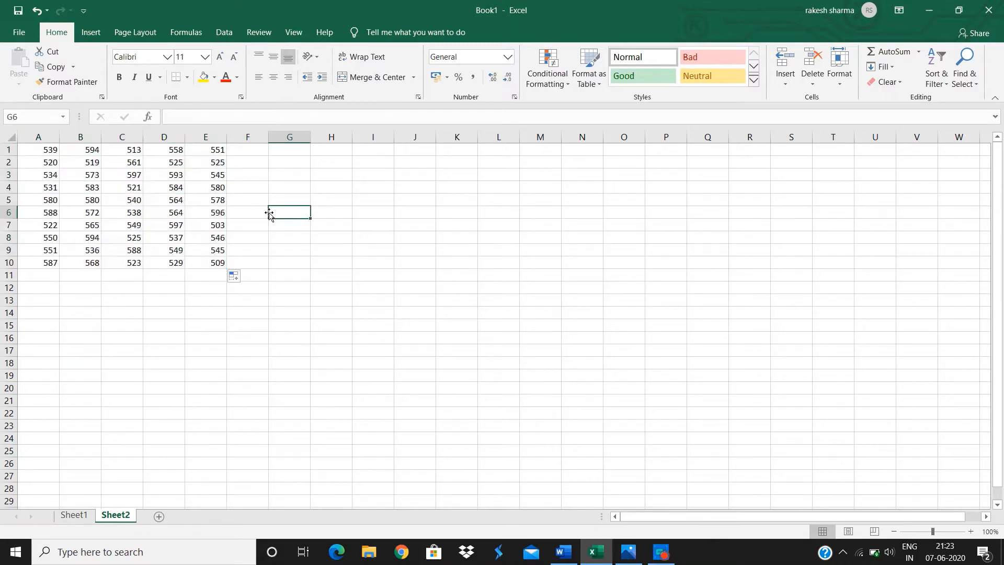
# Re-enter cells E6 and C5 to make the random numbers recalculate.
pyautogui.doubleClick(211, 212)
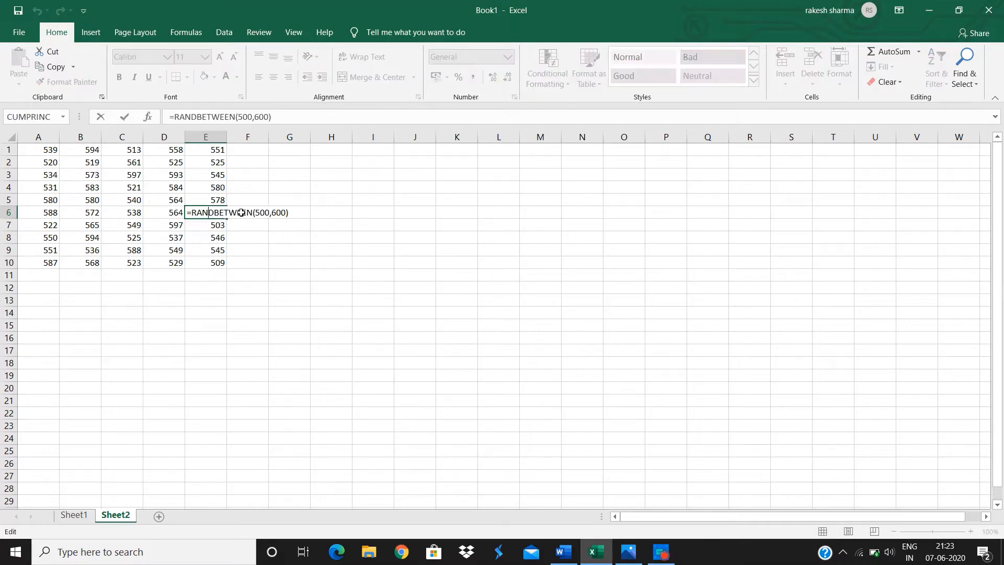
pyautogui.press('Return')
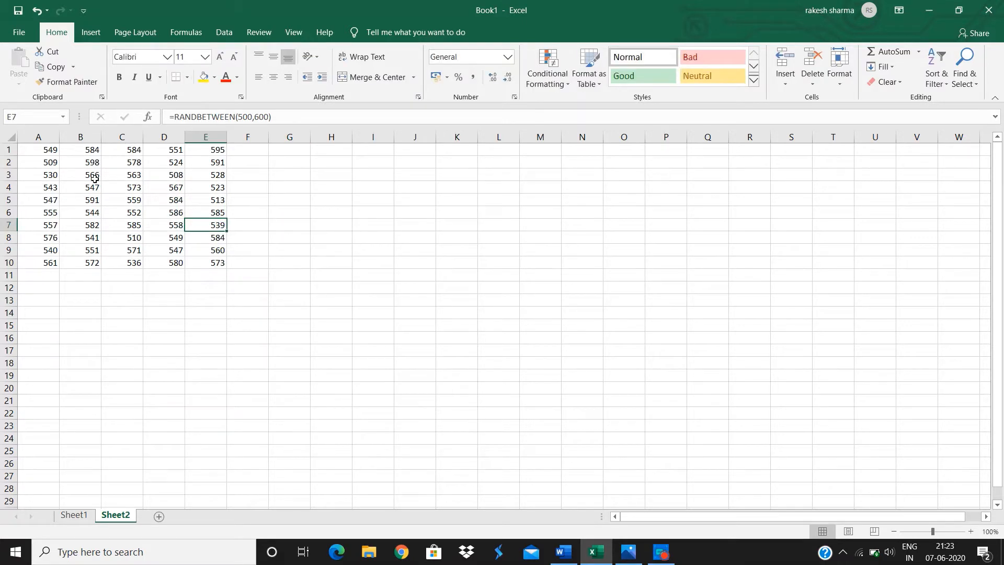
pyautogui.doubleClick(122, 200)
pyautogui.press('Return')
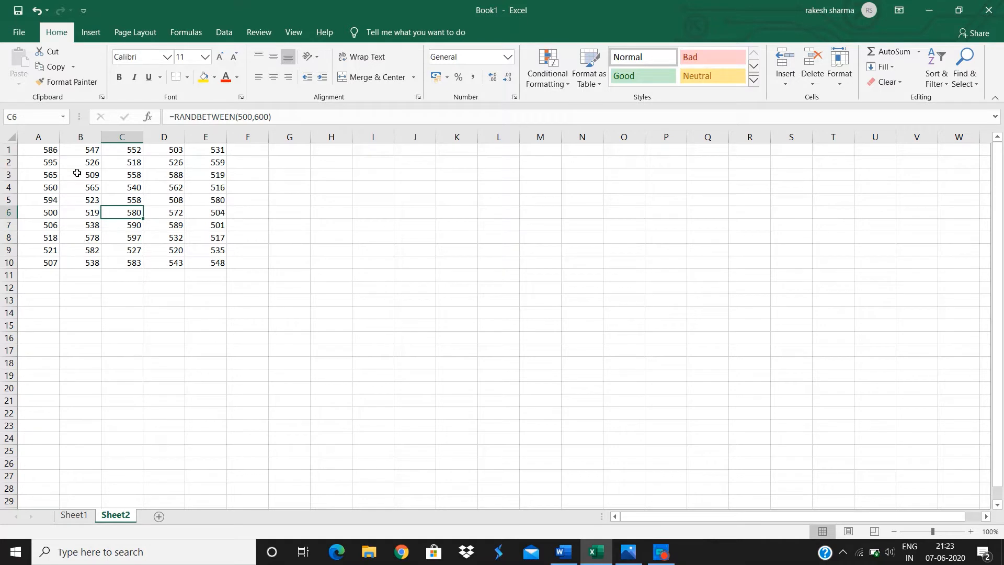
# Fix the numbers in A1:E10 by copying the range and pasting only its values over it.
pyautogui.moveTo(44, 152); pyautogui.dragTo(200, 265)
pyautogui.hotkey('ctrl', 'c')
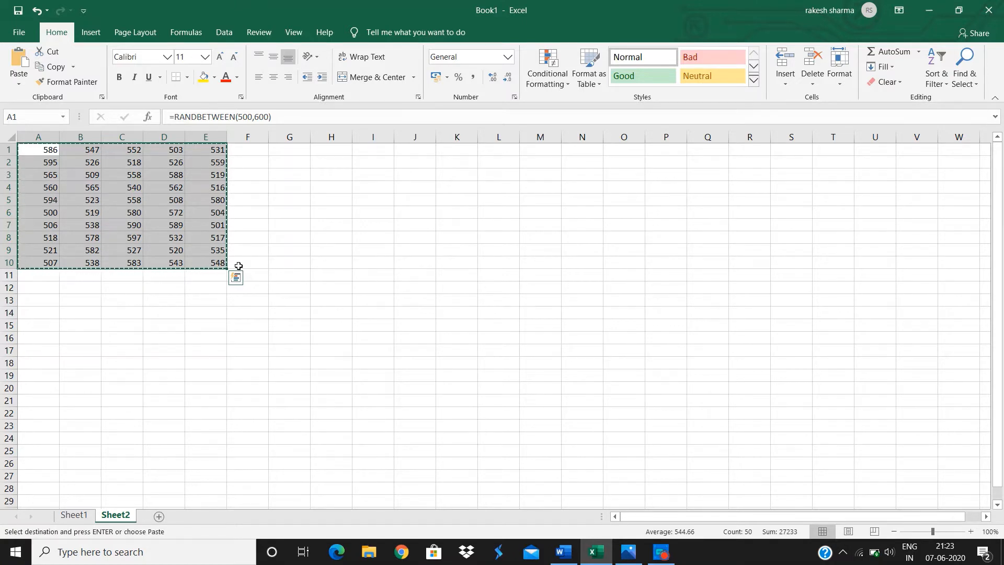
pyautogui.hotkey('ctrl', 'alt', 'v')
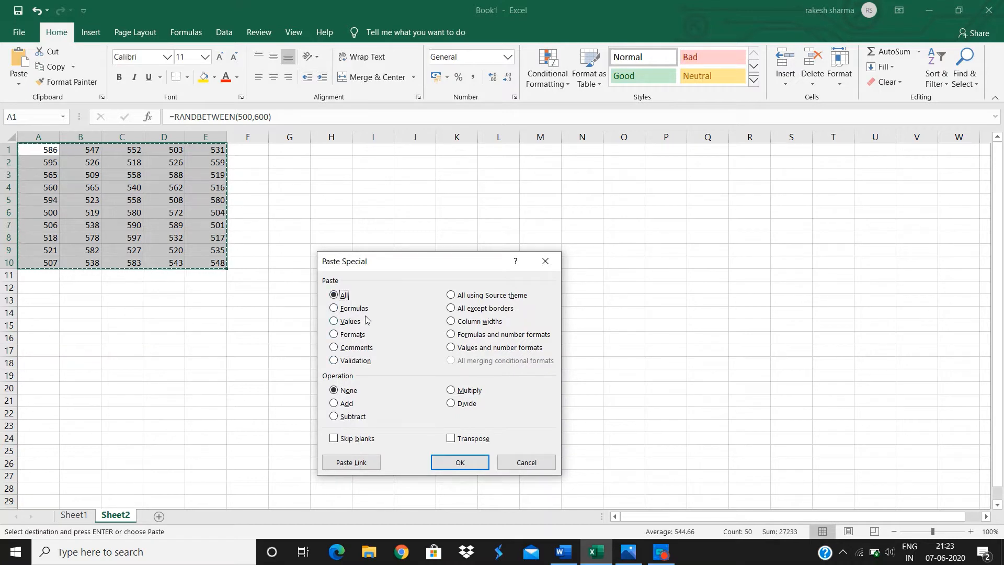
pyautogui.click(335, 325)
pyautogui.click(460, 463)
pyautogui.click(243, 362)
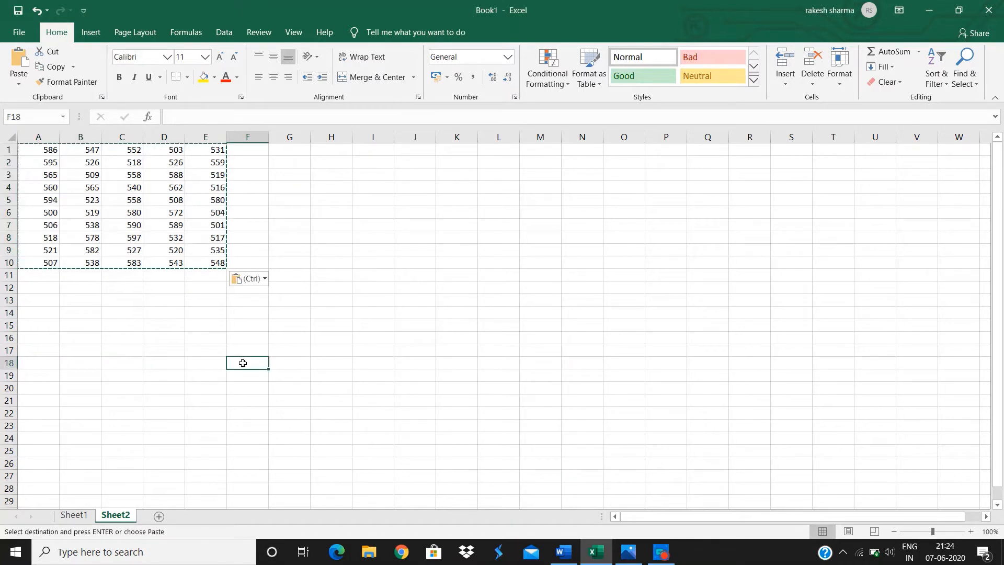
# Inspect cell E9's contents, then review the question in Word and return to Excel.
pyautogui.doubleClick(208, 249)
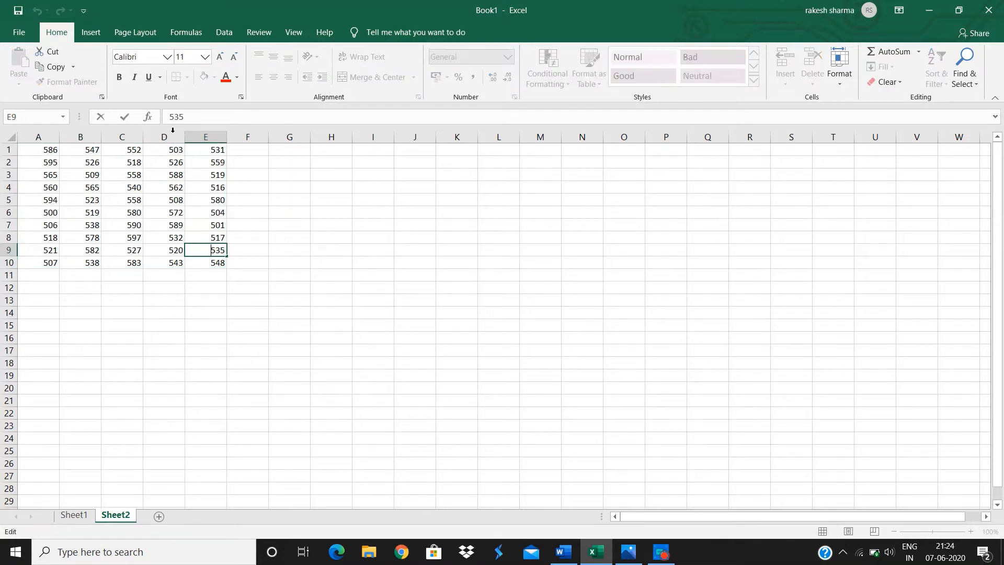
pyautogui.click(285, 211)
pyautogui.click(403, 150)
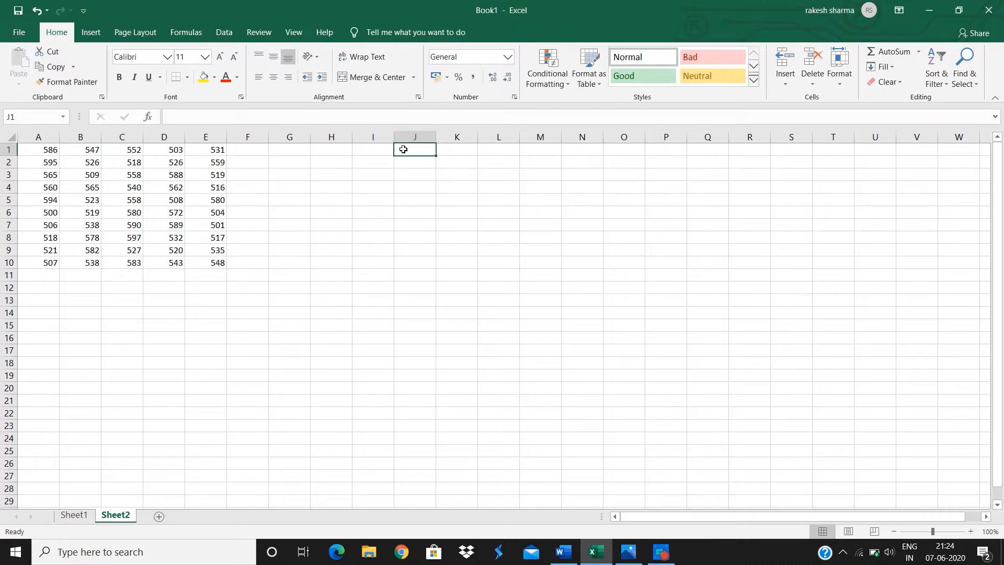
pyautogui.click(563, 552)
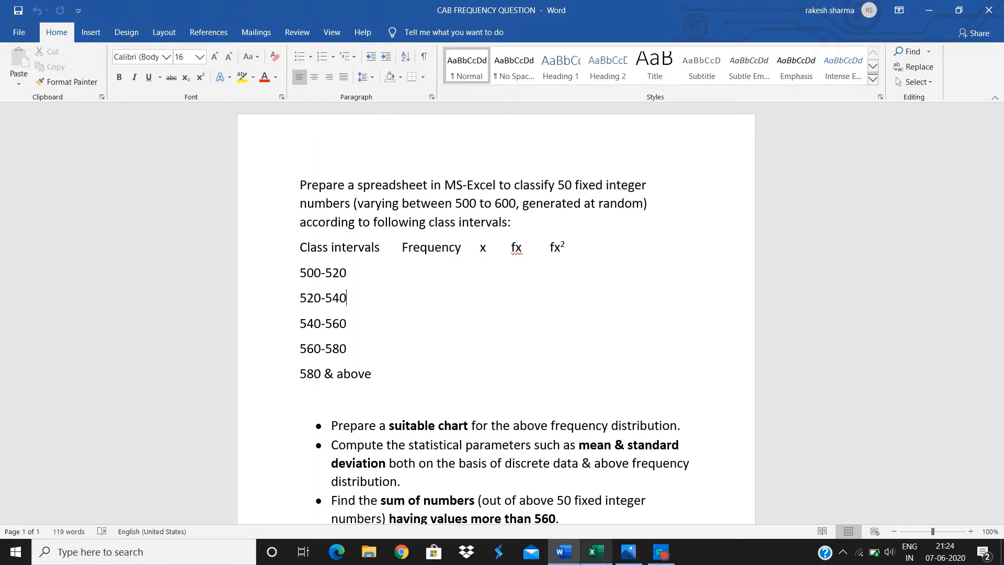
pyautogui.click(596, 552)
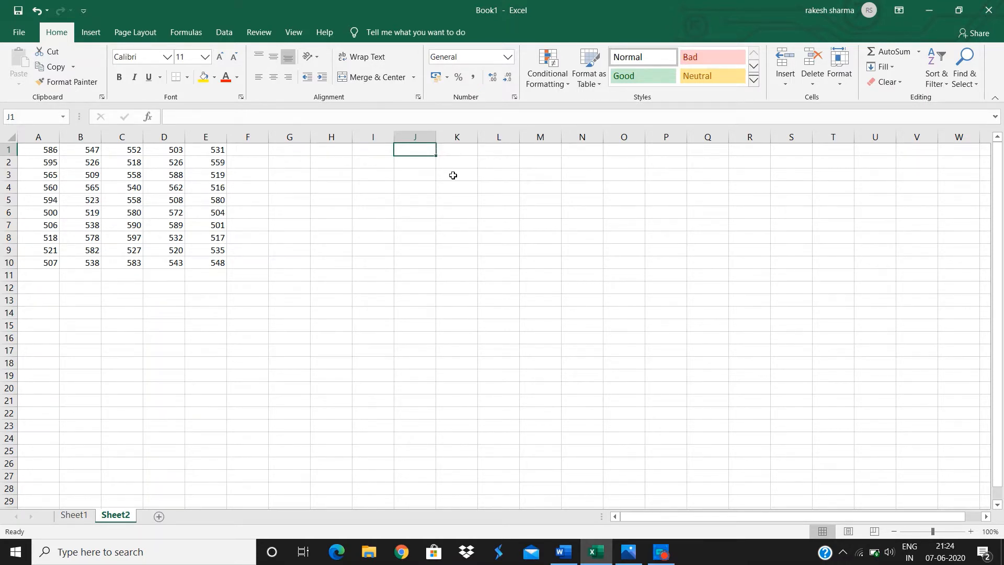
# Merge and center J1:L1 and enter the heading Class intervals.
pyautogui.click(425, 158)
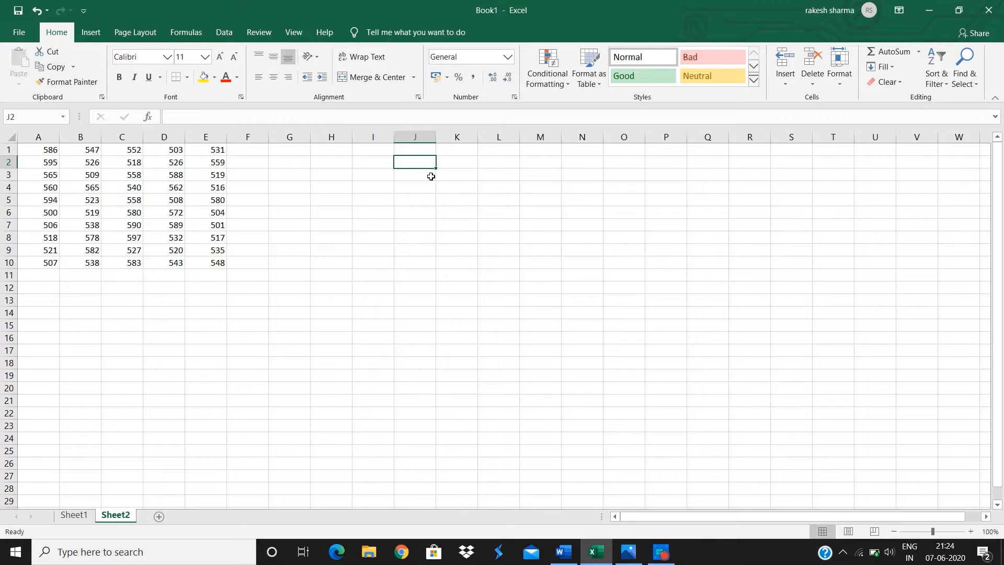
pyautogui.click(423, 151)
pyautogui.moveTo(423, 151); pyautogui.dragTo(484, 150)
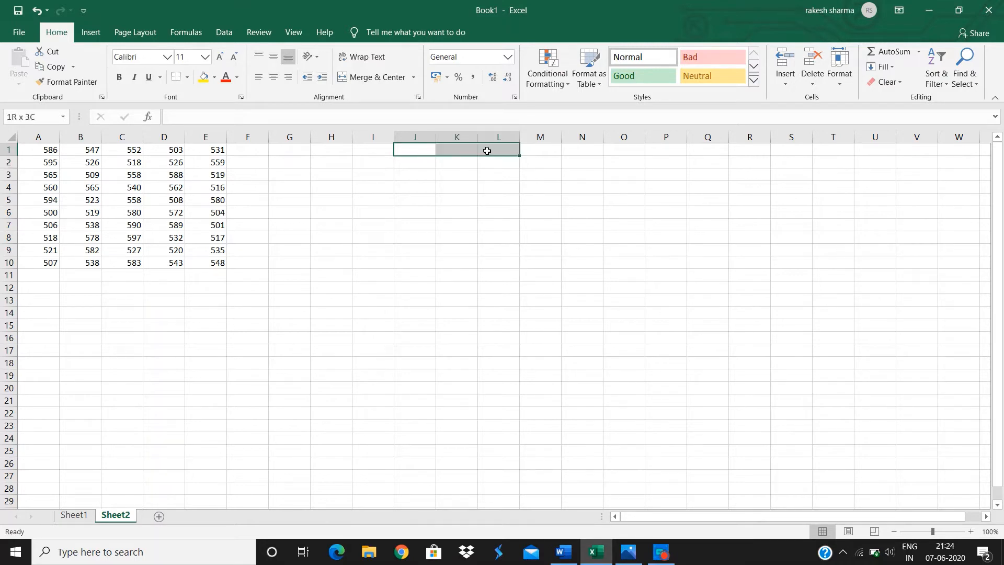
pyautogui.click(363, 78)
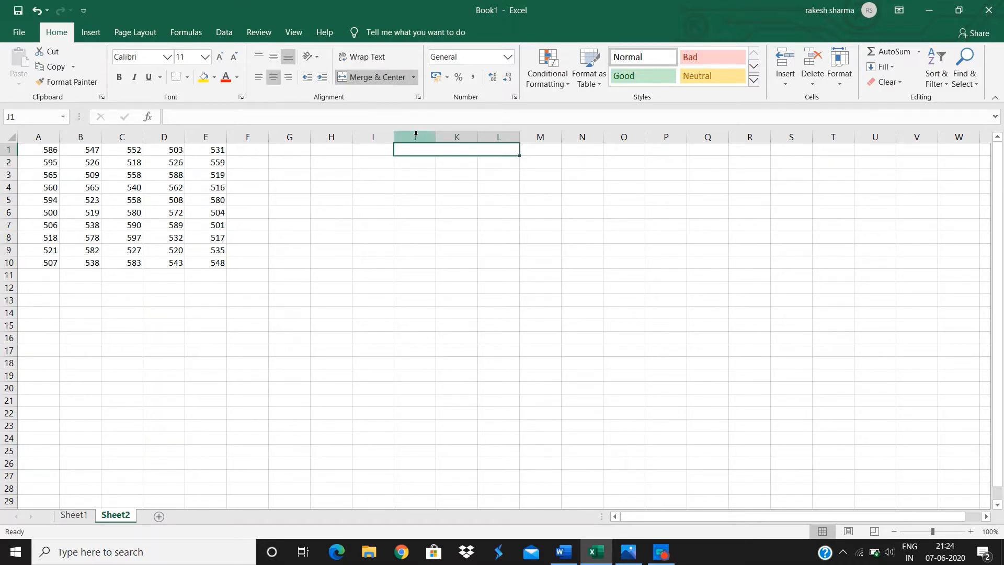
pyautogui.write('Class i')
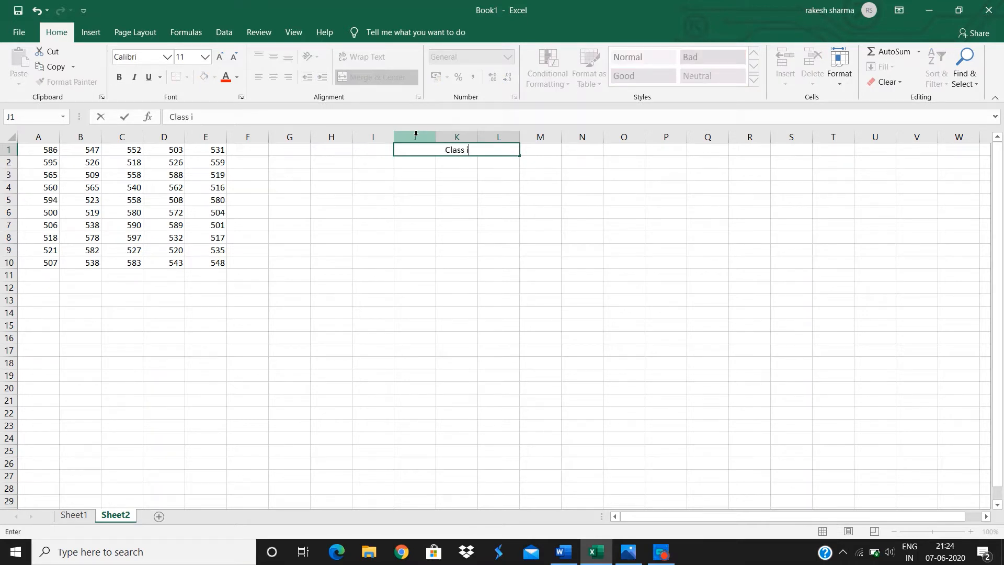
pyautogui.write('ntervals')
pyautogui.press('Return')
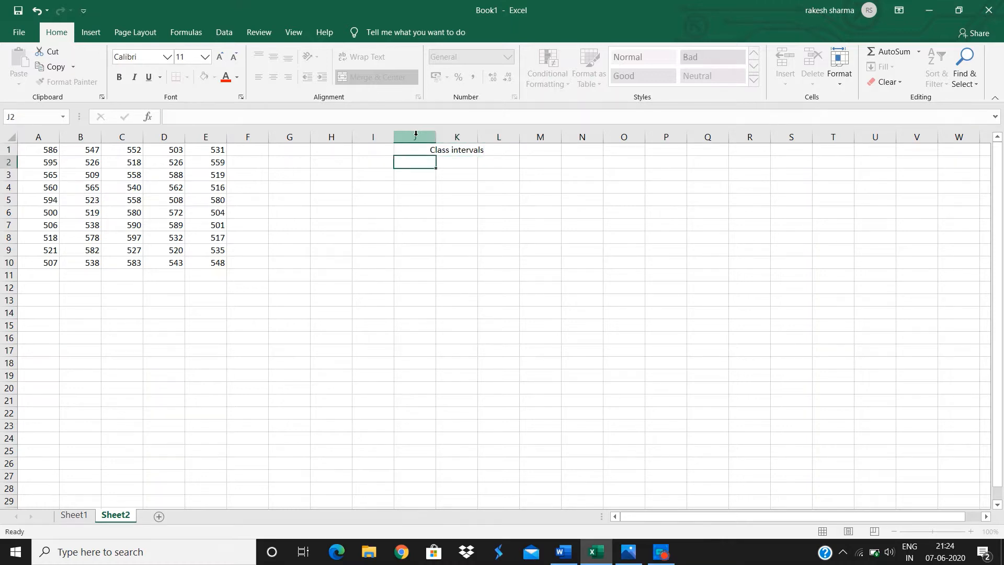
# Enter 500 and 520 in J2:J3 and extend the series down to J6.
pyautogui.write('500')
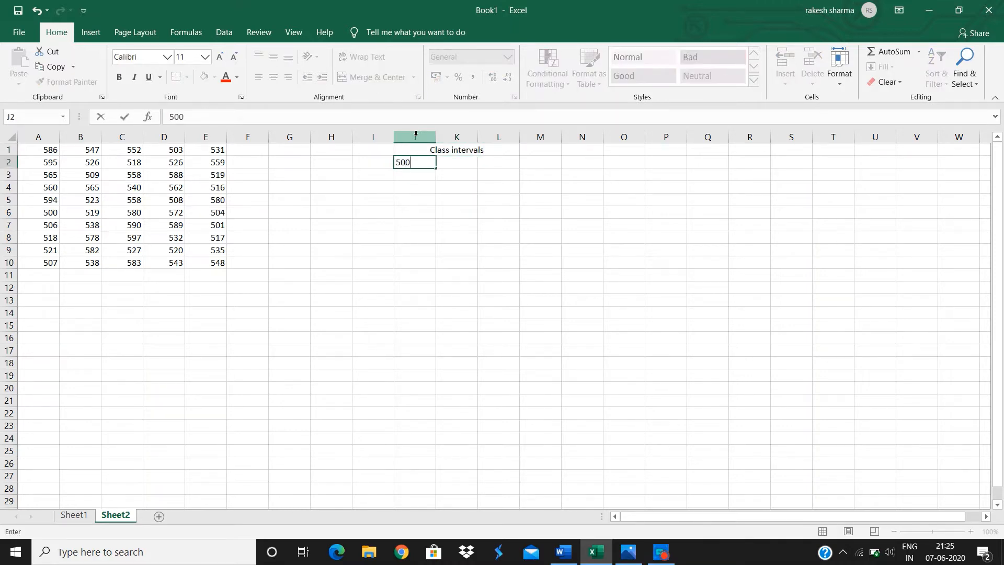
pyautogui.press('Return')
pyautogui.write('520')
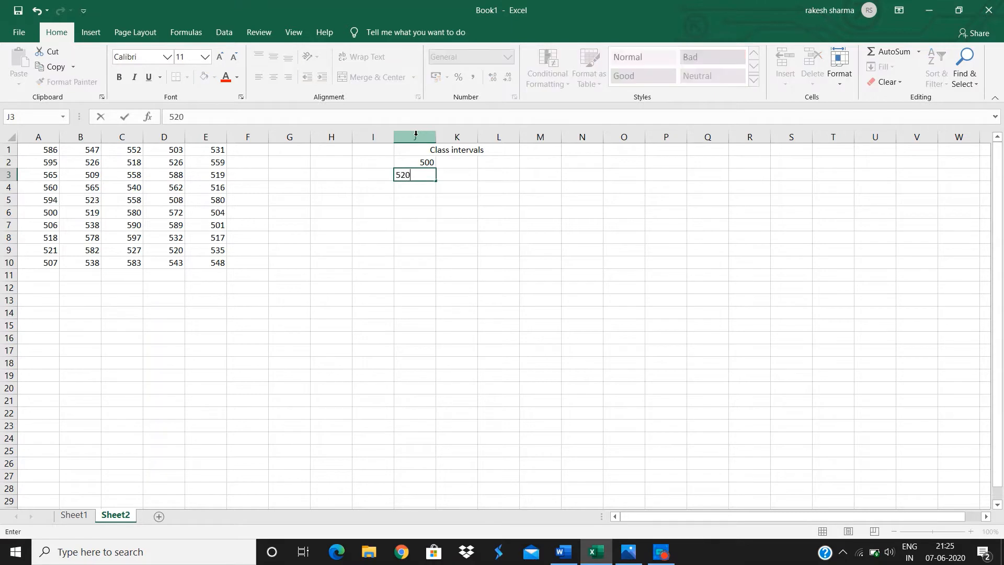
pyautogui.hotkey('ctrl', 'Return')
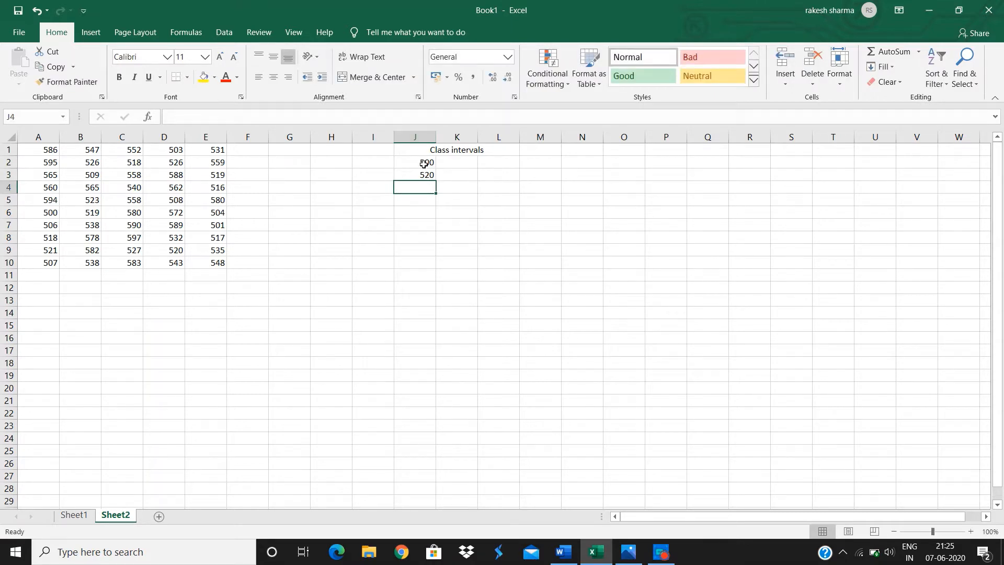
pyautogui.click(424, 163)
pyautogui.doubleClick(423, 164)
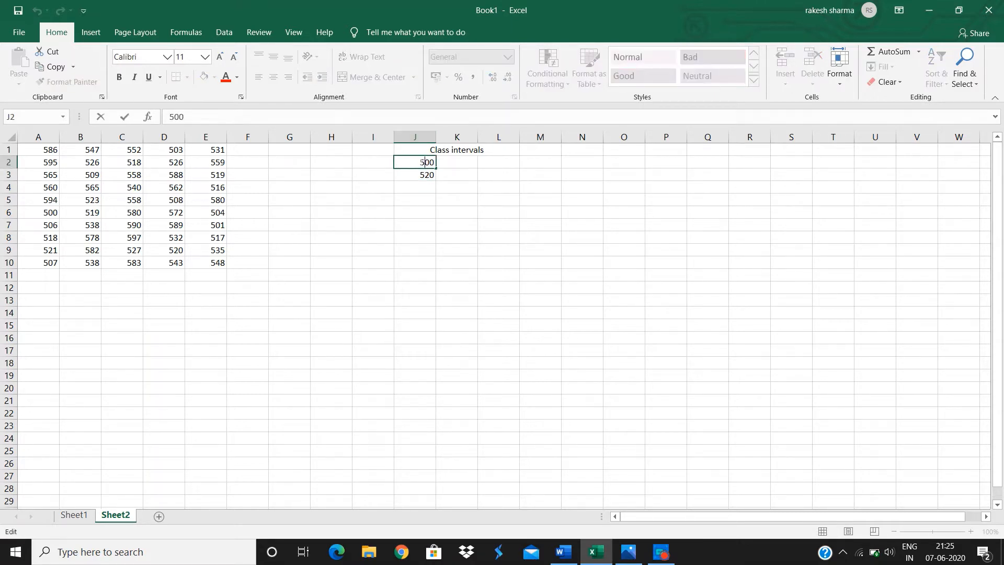
pyautogui.click(399, 194)
pyautogui.moveTo(407, 162); pyautogui.dragTo(432, 215)
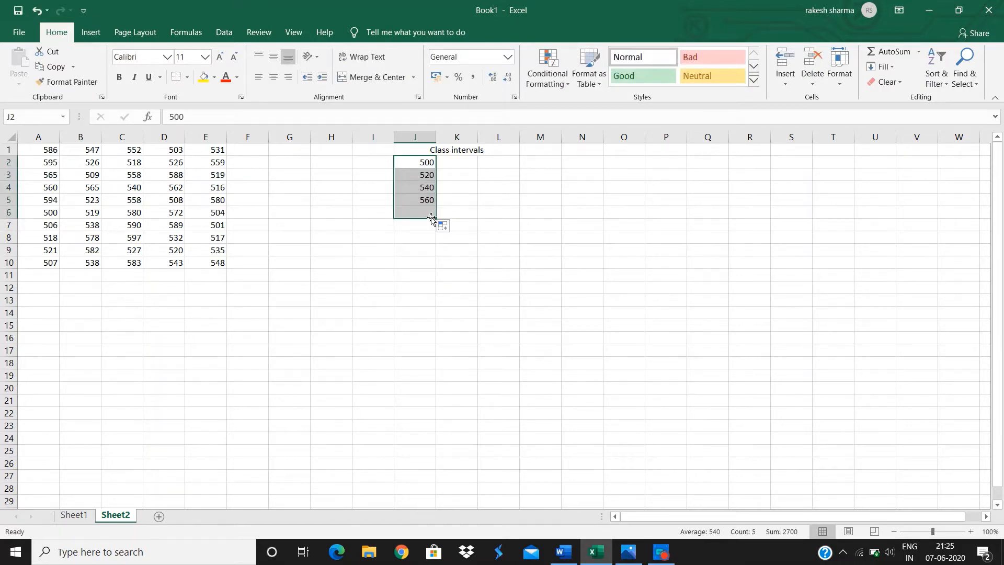
# Enter 520 and 540 in L2:L3 and extend the series down to L6.
pyautogui.click(486, 161)
pyautogui.write('520')
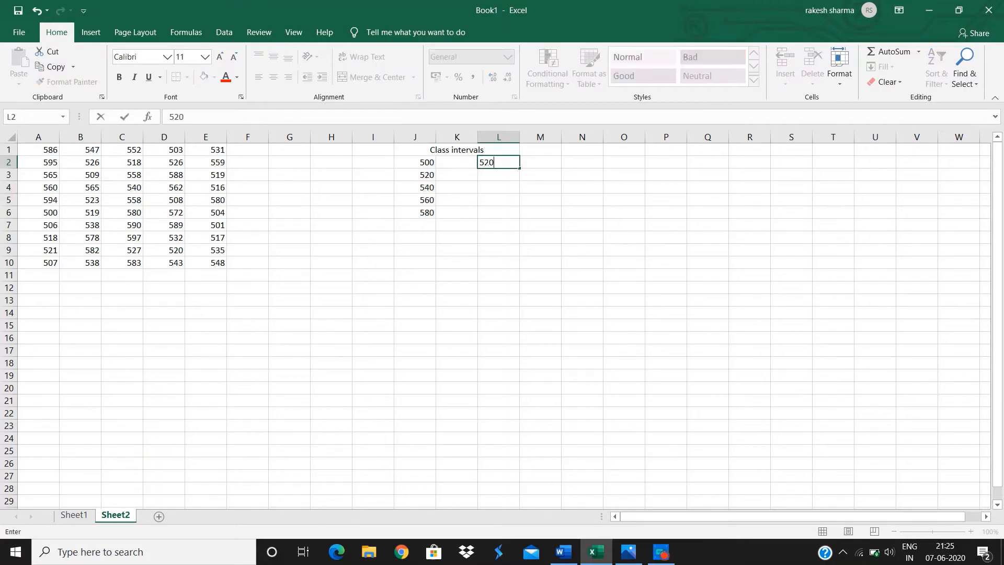
pyautogui.press('Return')
pyautogui.write('540')
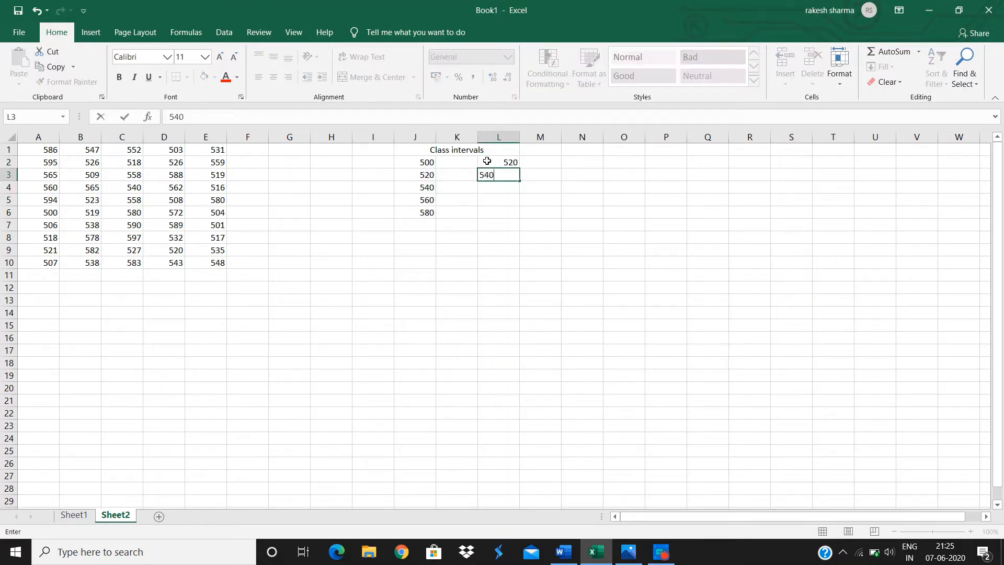
pyautogui.press('Return')
pyautogui.moveTo(487, 160); pyautogui.dragTo(517, 215)
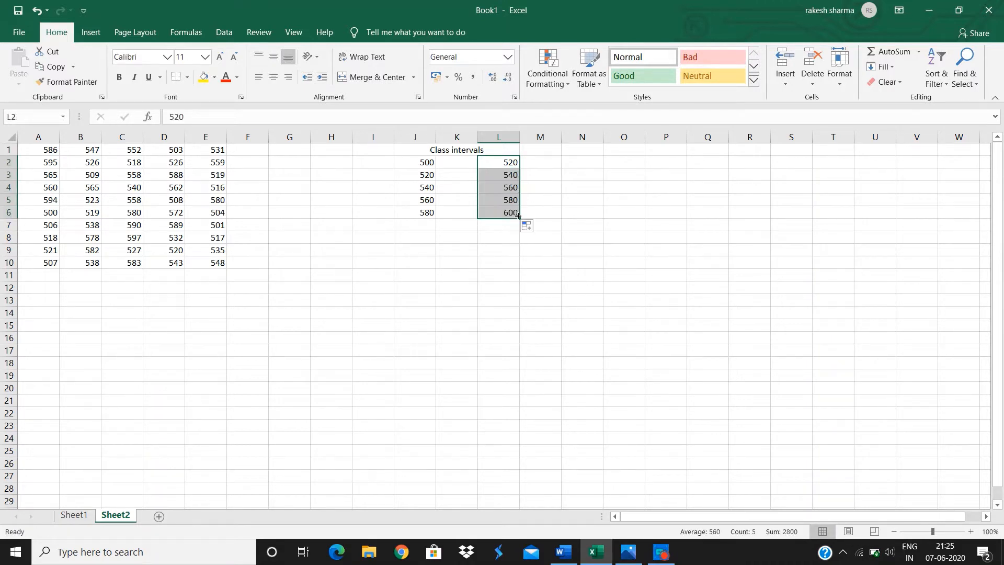
# Fill K2:K6 with dash separators and center-align them.
pyautogui.click(461, 162)
pyautogui.write('-')
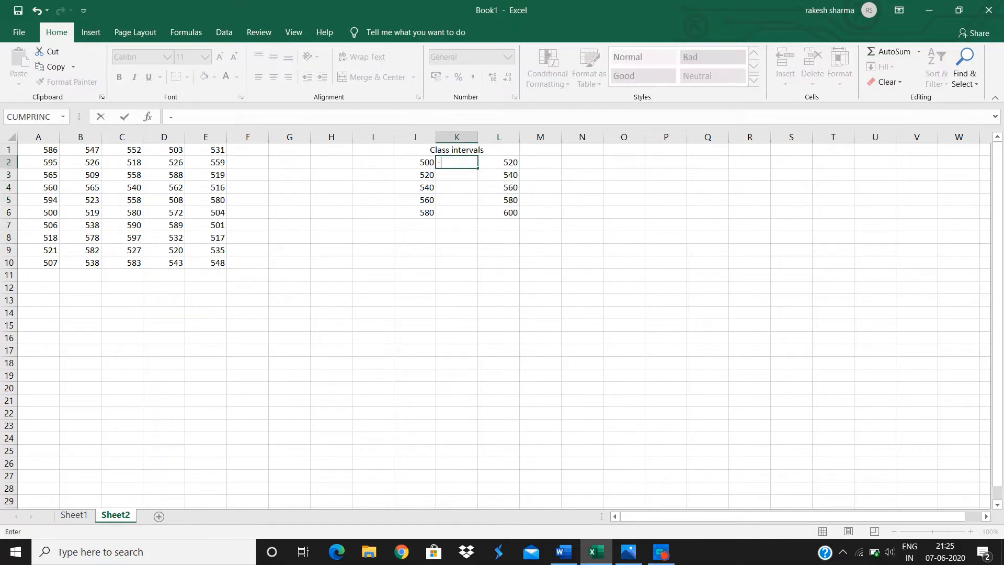
pyautogui.press('Return')
pyautogui.write('-')
pyautogui.press('Return')
pyautogui.write('-')
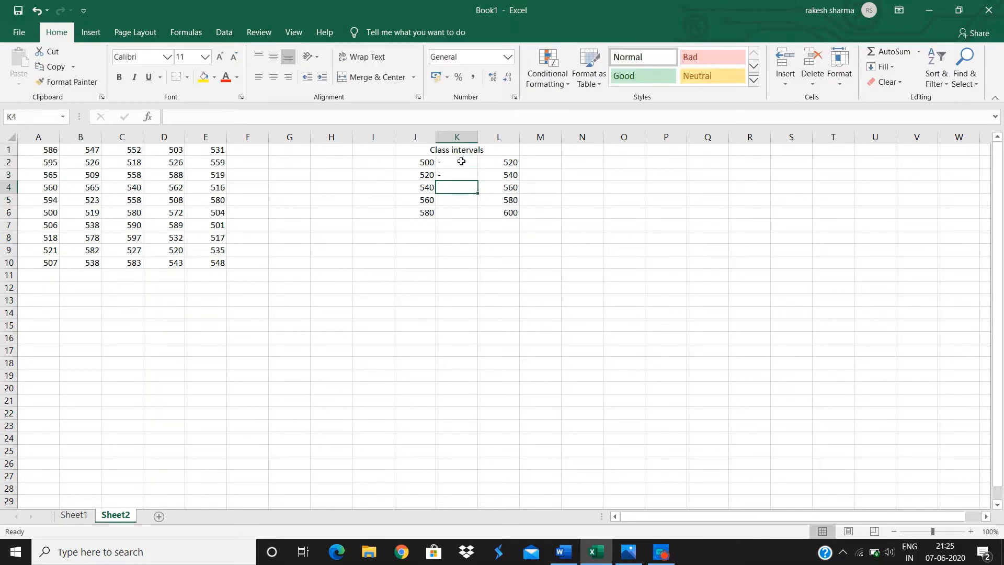
pyautogui.press('Return')
pyautogui.write('-')
pyautogui.press('Return')
pyautogui.press('Return')
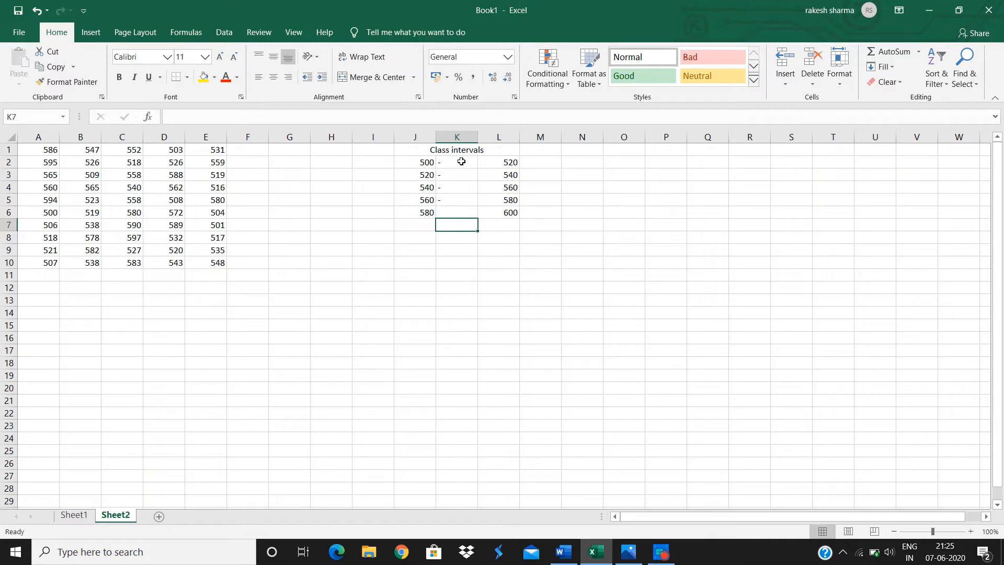
pyautogui.click(460, 210)
pyautogui.write('-')
pyautogui.press('Return')
pyautogui.moveTo(452, 160); pyautogui.dragTo(453, 210)
pyautogui.click(273, 77)
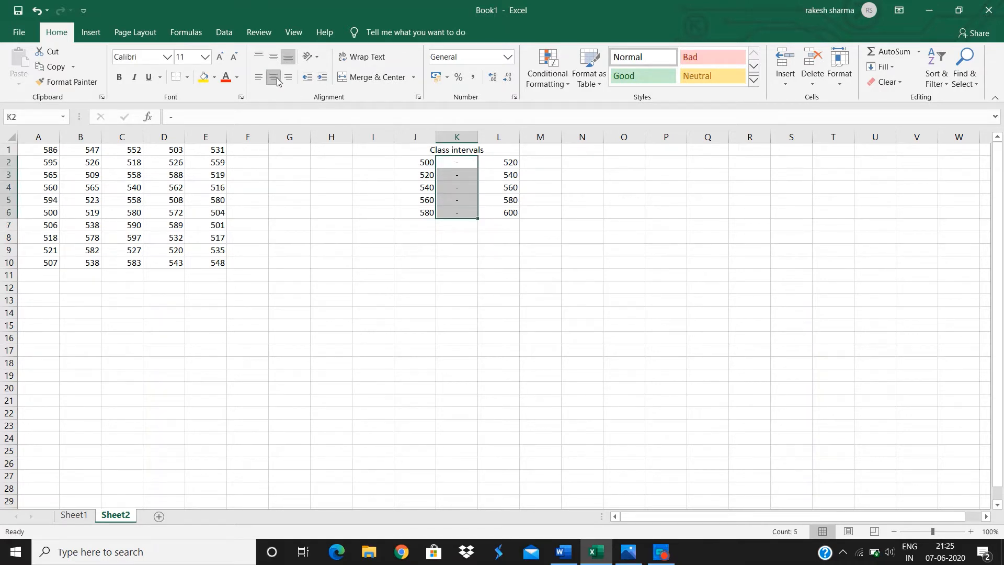
# Enter the heading frequency in M1 and widen column M.
pyautogui.click(532, 153)
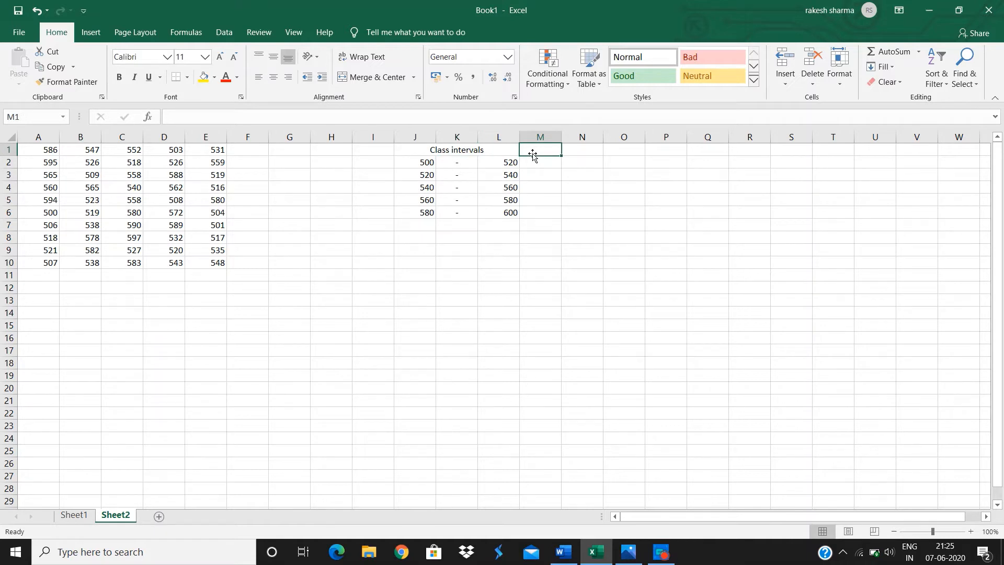
pyautogui.write('fre')
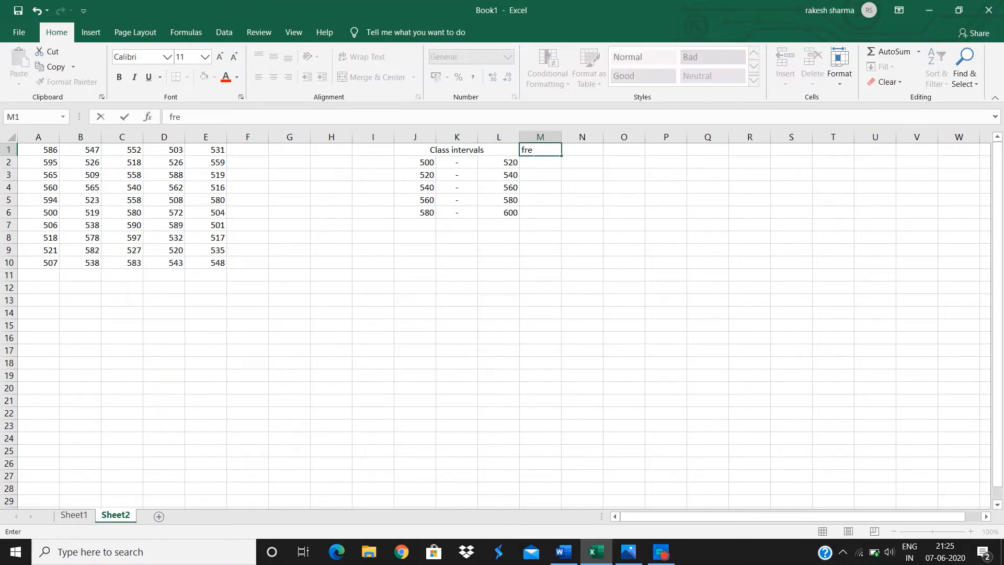
pyautogui.write('quency')
pyautogui.press('Return')
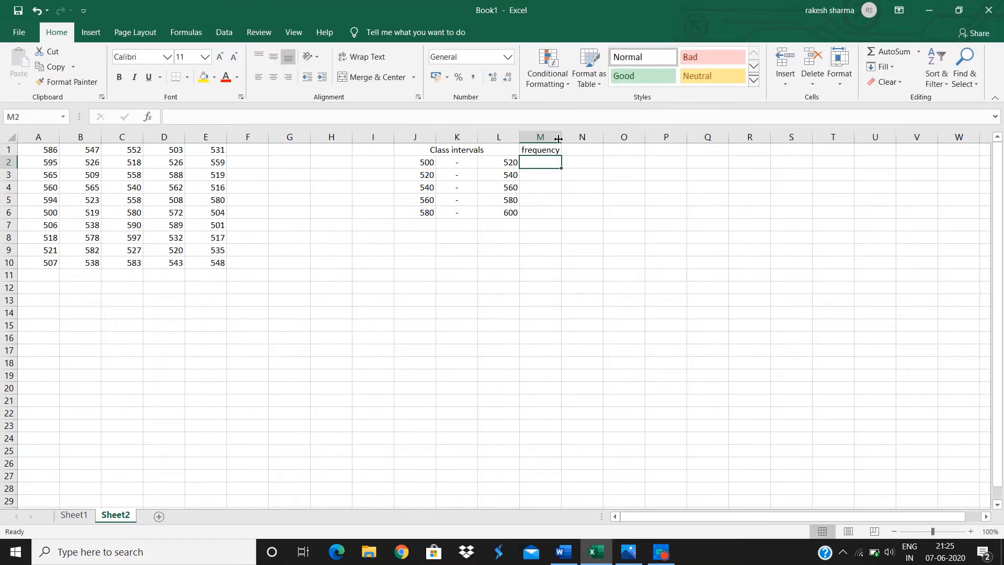
pyautogui.moveTo(562, 137); pyautogui.dragTo(570, 137)
# Enter the headings x, fx and fx2 in N1, O1 and P1.
pyautogui.click(582, 150)
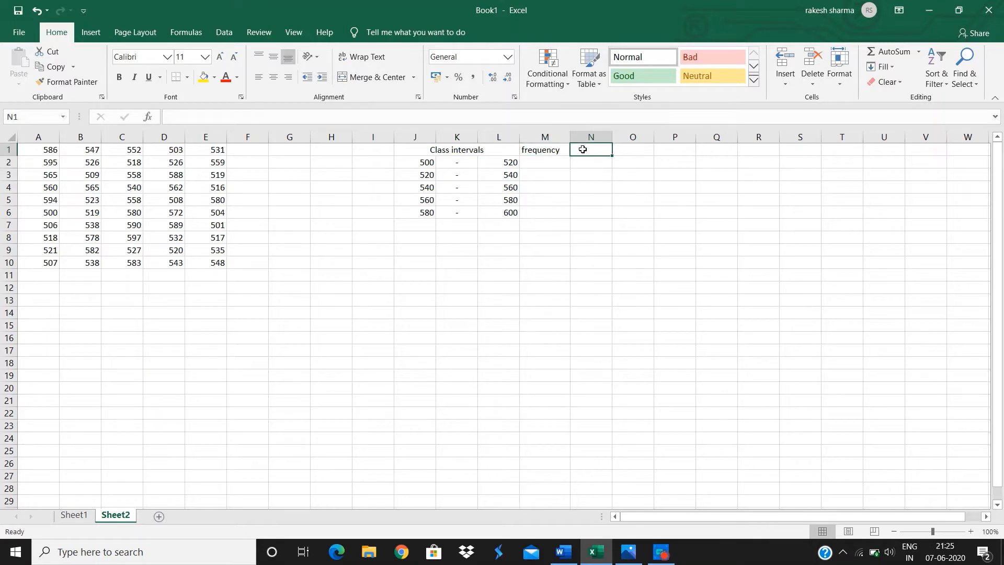
pyautogui.write('x')
pyautogui.press('Tab')
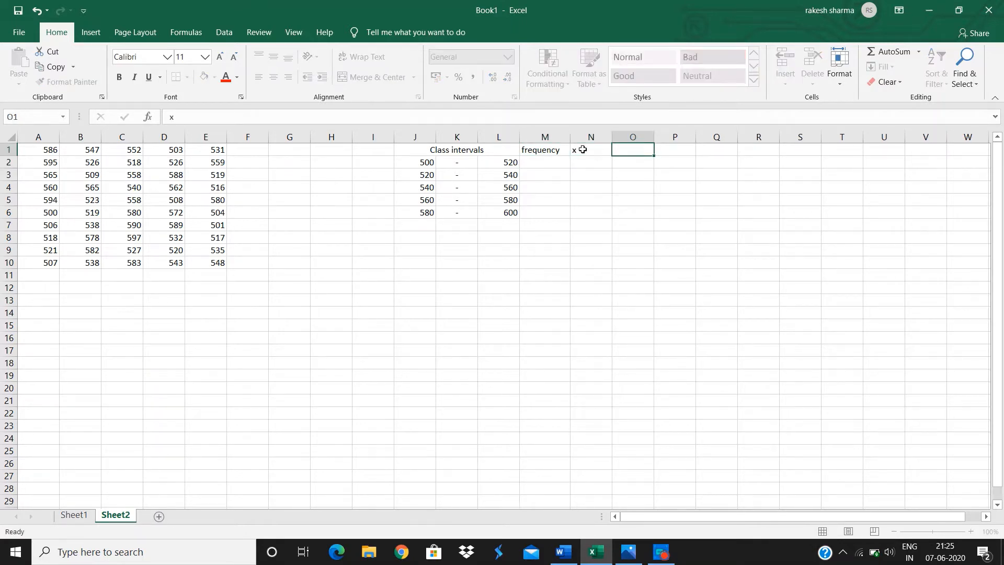
pyautogui.write('fx')
pyautogui.press('Tab')
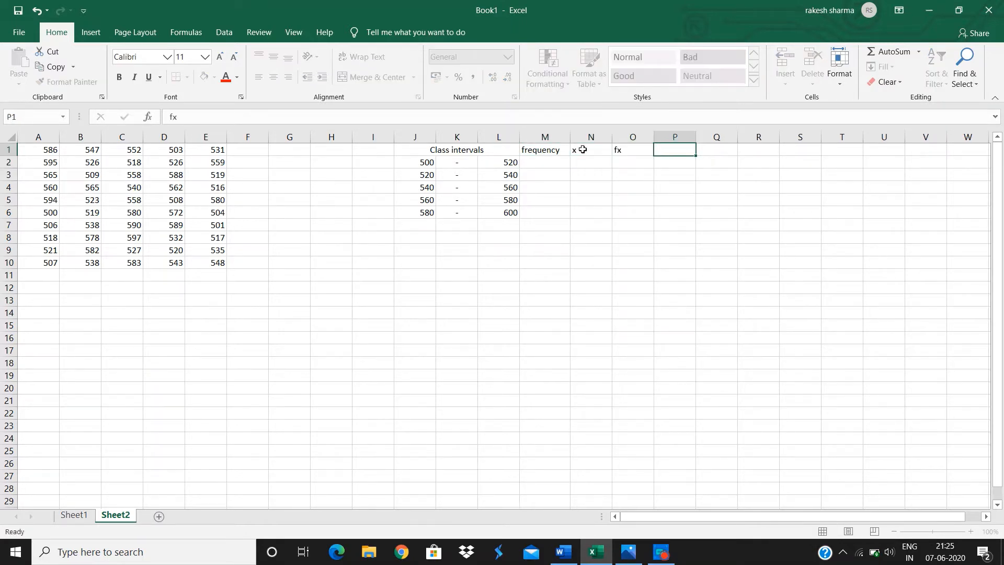
pyautogui.write('fx2')
# Format the 2 in the fx2 heading as superscript.
pyautogui.moveTo(696, 150); pyautogui.dragTo(701, 150)
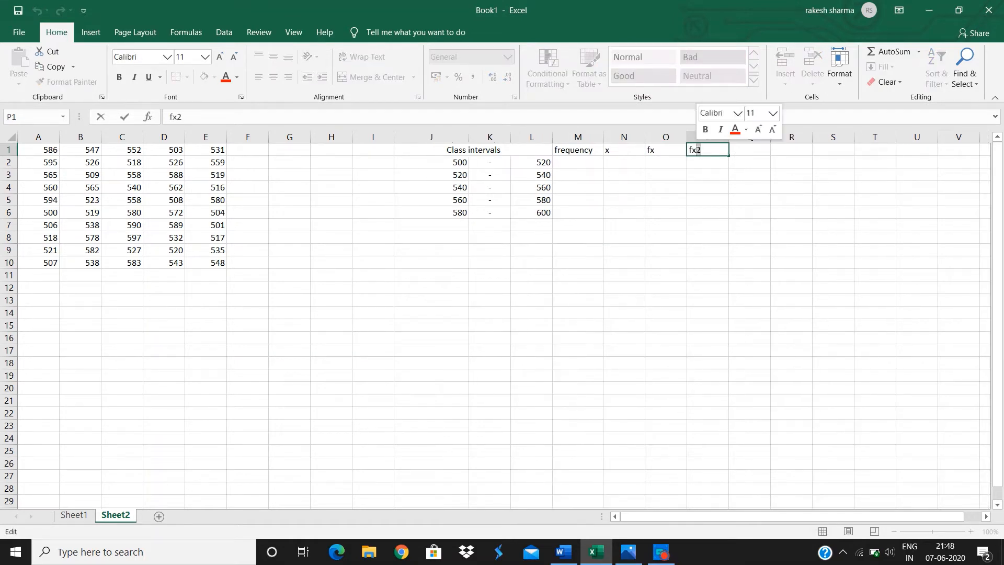
pyautogui.rightClick(697, 150)
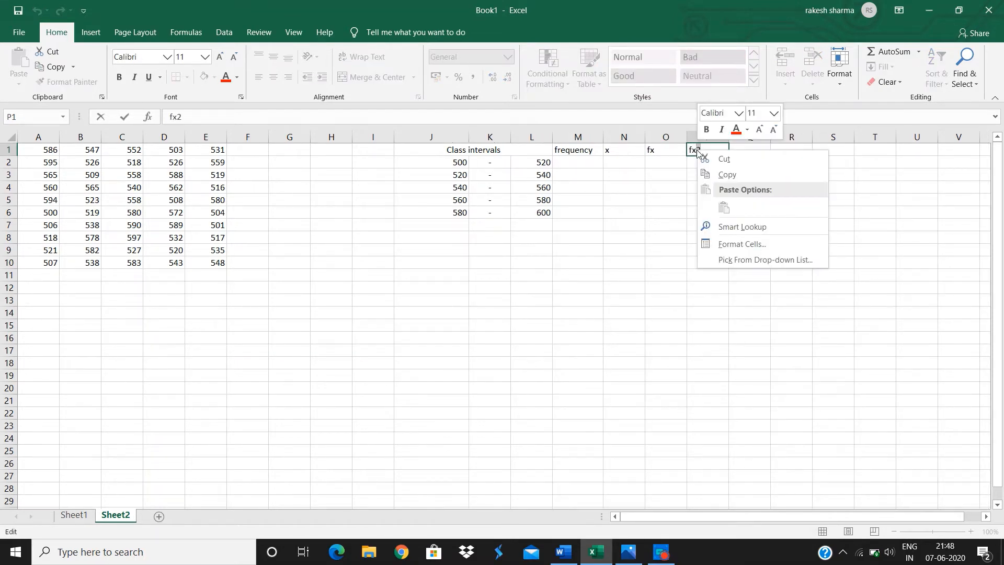
pyautogui.click(734, 246)
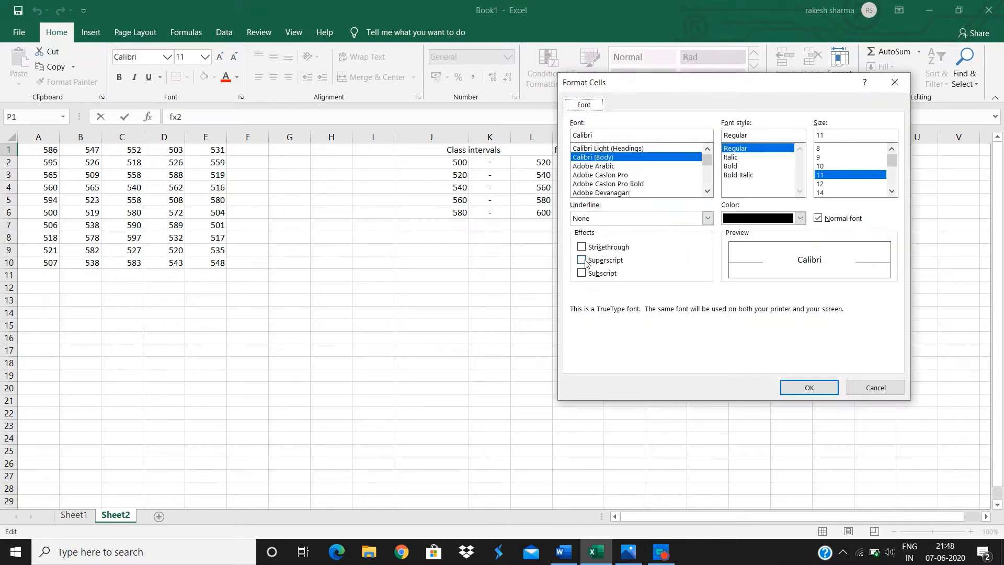
pyautogui.click(581, 259)
pyautogui.click(792, 387)
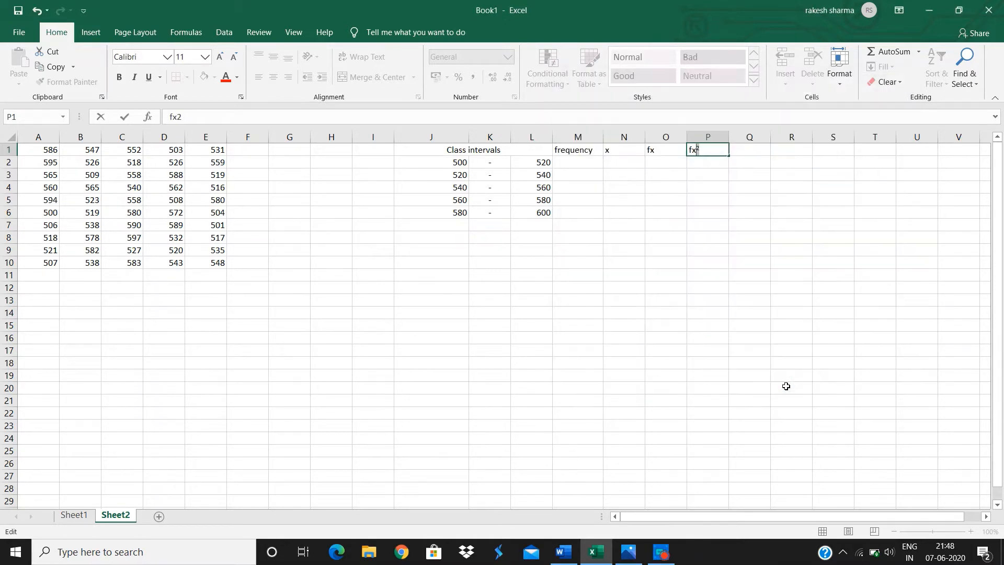
pyautogui.click(578, 158)
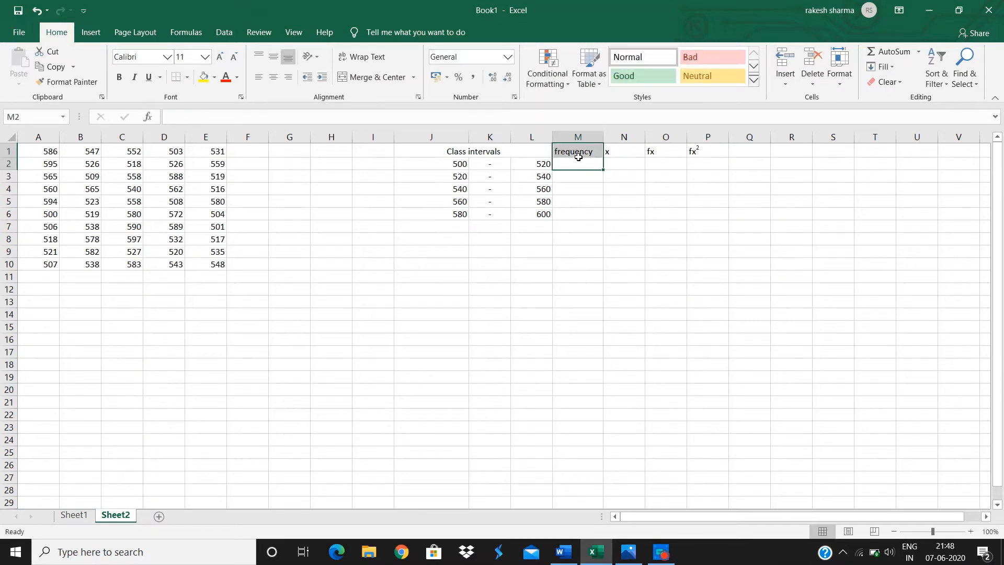
pyautogui.click(578, 155)
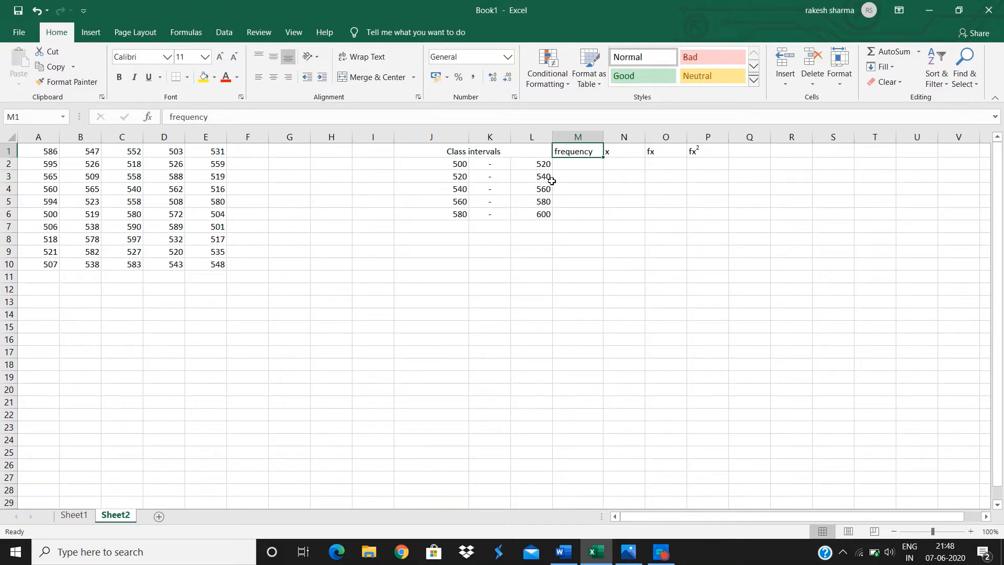
# Enter the bin values 519, 539, 559, 579 and 600 in U2:U6.
pyautogui.click(908, 166)
pyautogui.write('519')
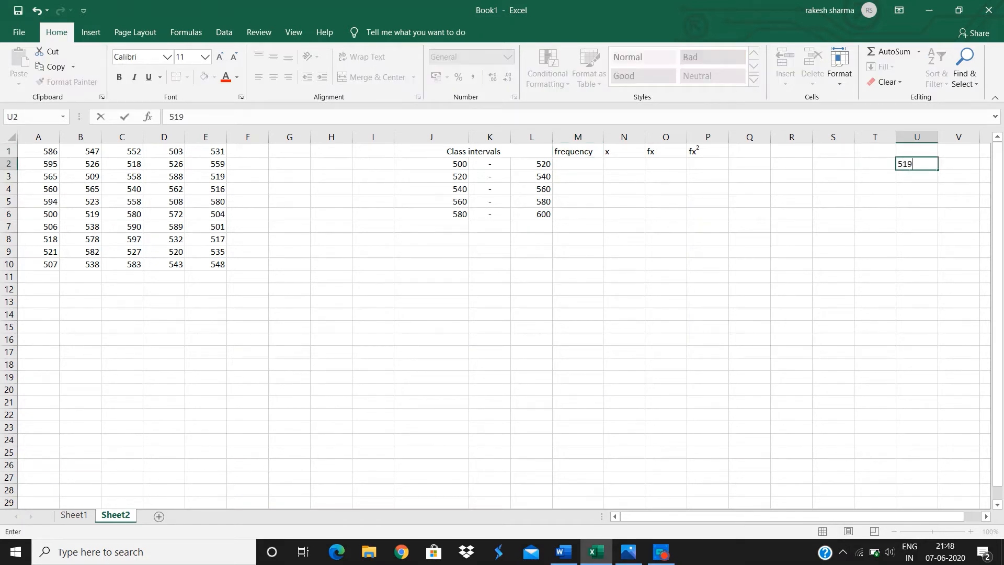
pyautogui.press('Return')
pyautogui.write('539')
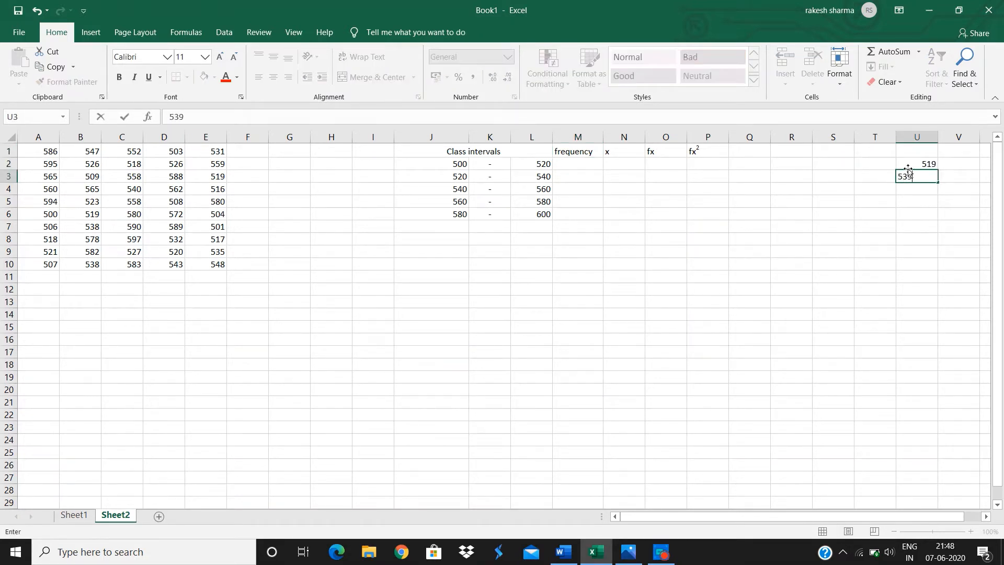
pyautogui.hotkey('ctrl', 'Return')
pyautogui.press('Return')
pyautogui.write('55')
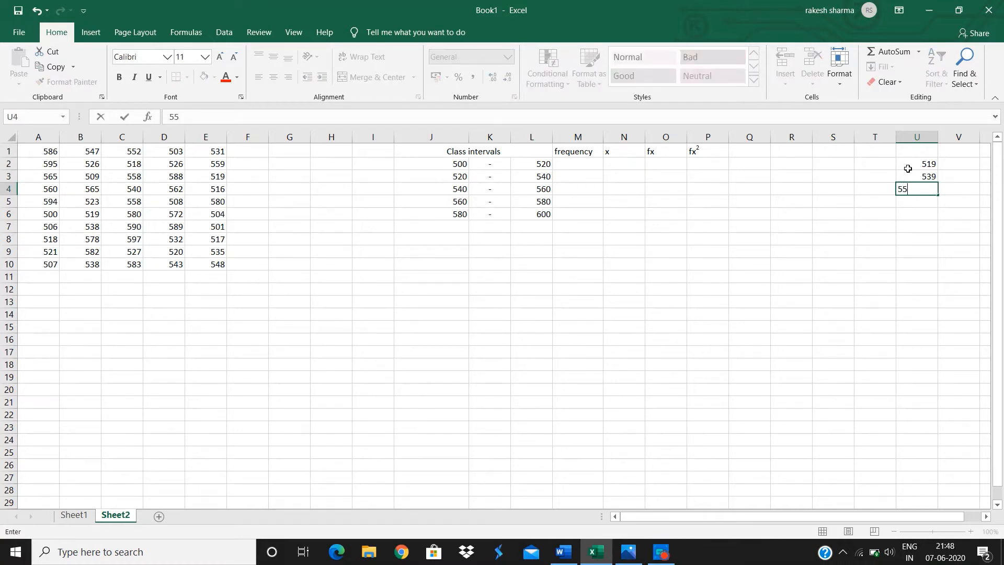
pyautogui.write('9')
pyautogui.press('Return')
pyautogui.write('579')
pyautogui.press('Return')
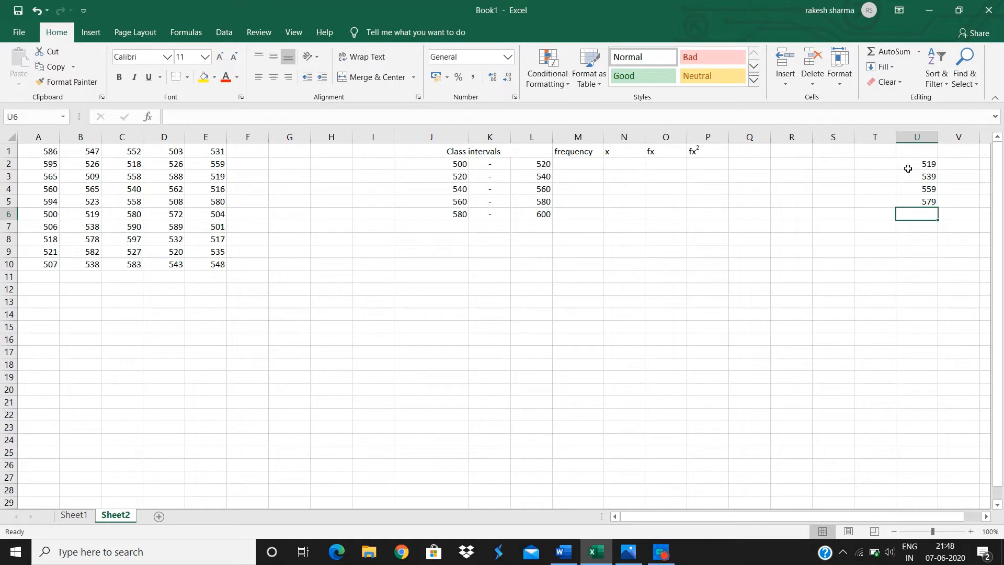
pyautogui.write('600')
pyautogui.press('Return')
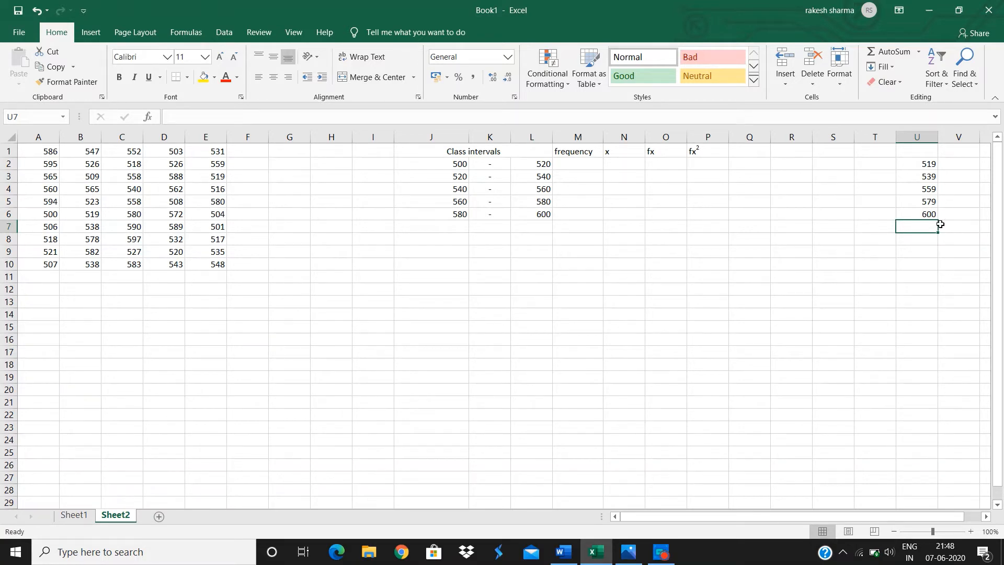
# Enter the array formula =FREQUENCY(A1:E10,U2:U6) across M2:M6.
pyautogui.click(586, 165)
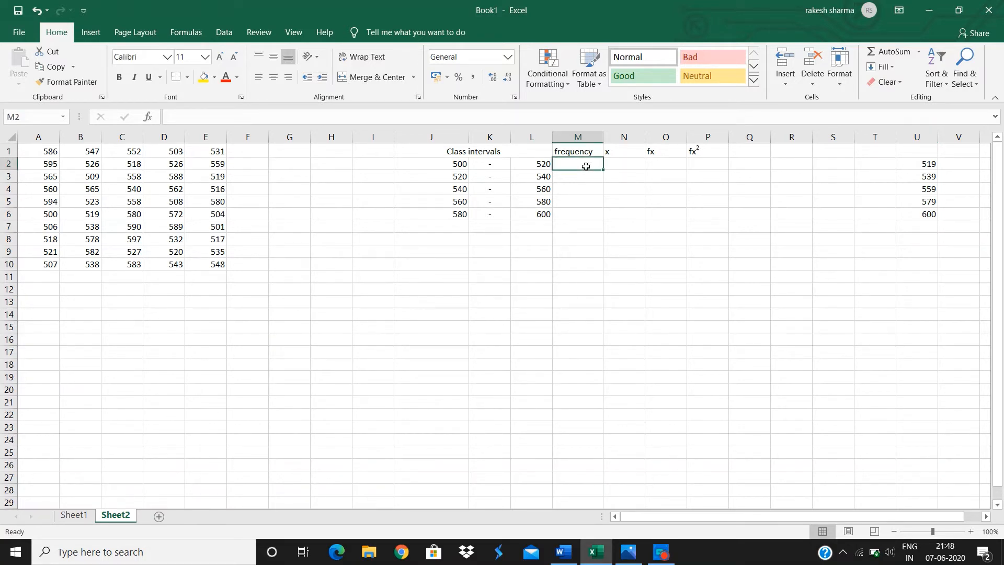
pyautogui.moveTo(586, 166); pyautogui.dragTo(587, 216)
pyautogui.write('=fre')
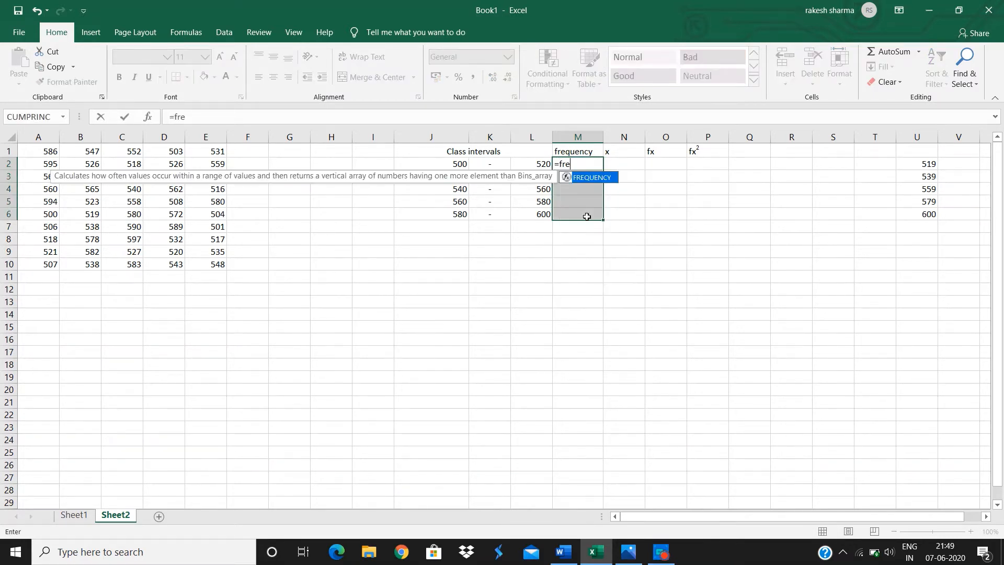
pyautogui.press('Tab')
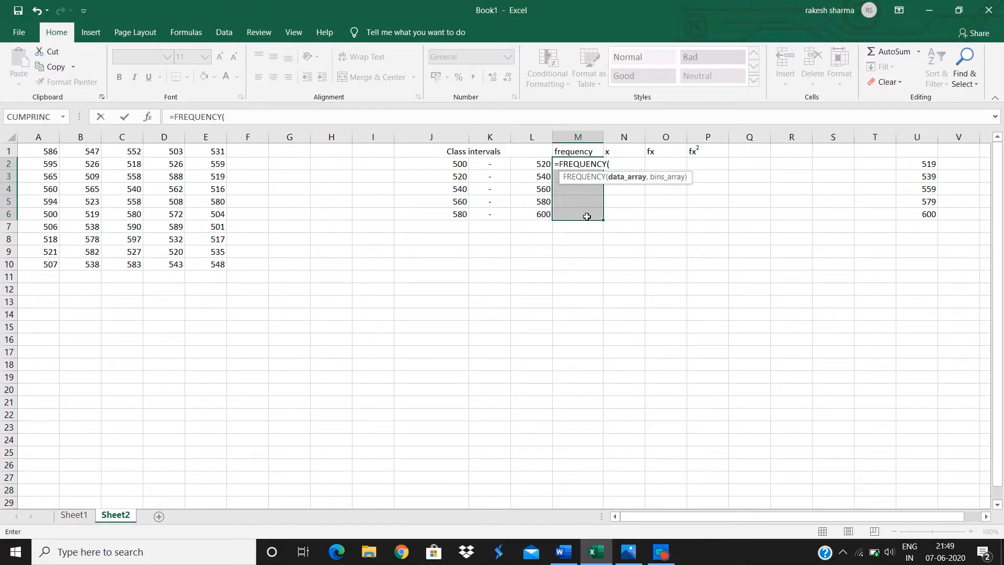
pyautogui.click(55, 153)
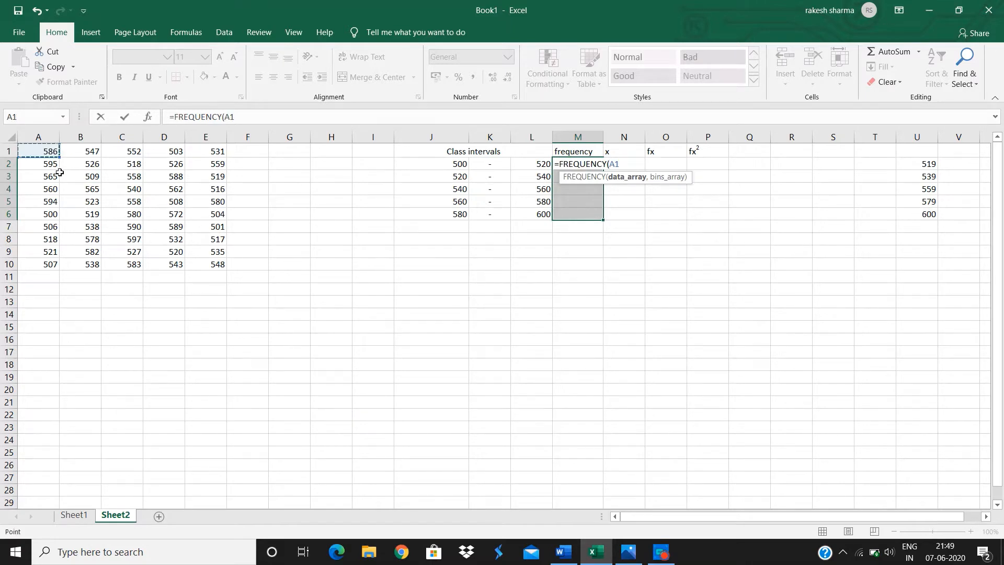
pyautogui.moveTo(60, 173); pyautogui.dragTo(197, 258)
pyautogui.write(',')
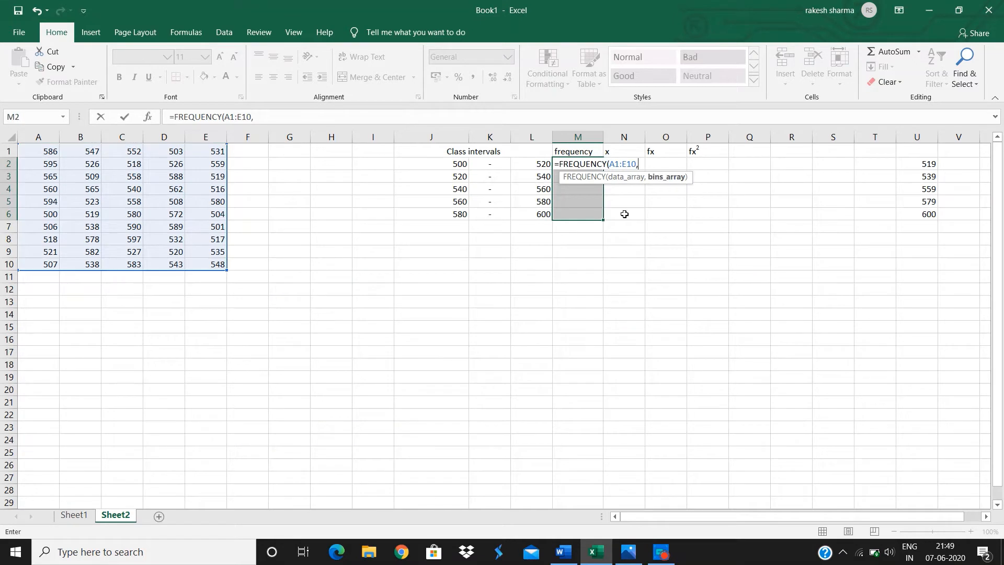
pyautogui.moveTo(928, 164); pyautogui.dragTo(928, 214)
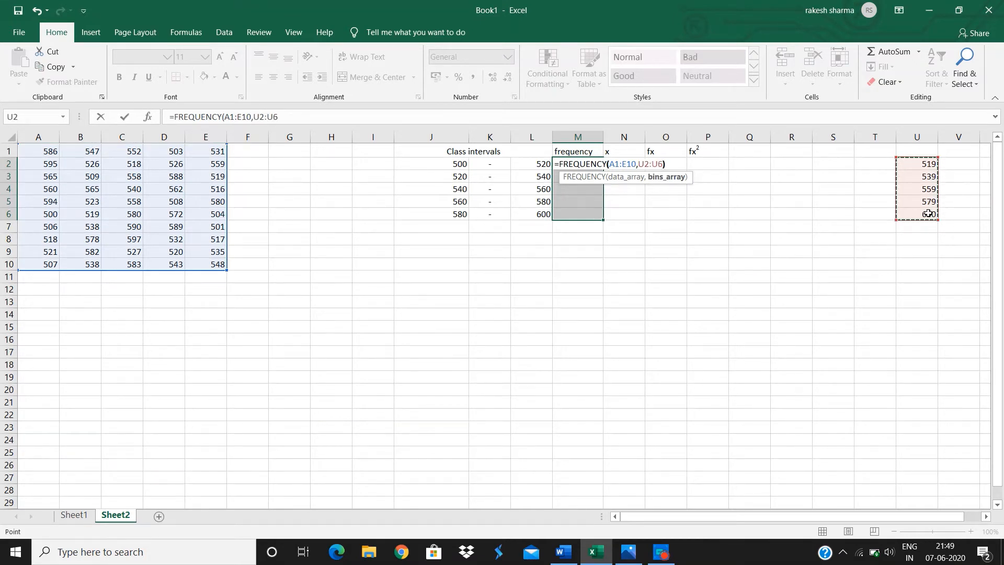
pyautogui.write(')')
pyautogui.hotkey('ctrl', 'shift', 'Return')
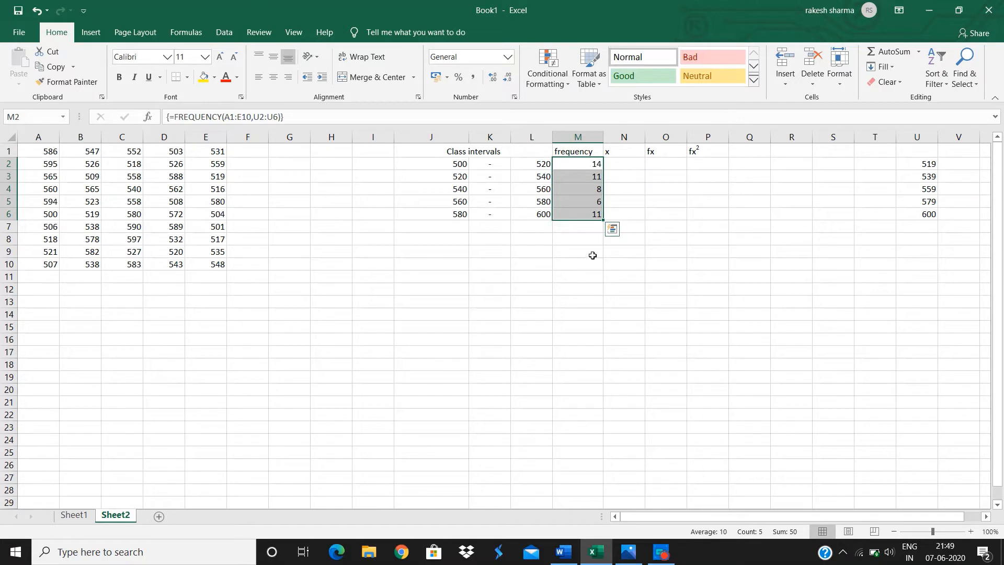
# Open the frequency formulae image to review the formula for x, then return to the worksheet.
pyautogui.click(617, 166)
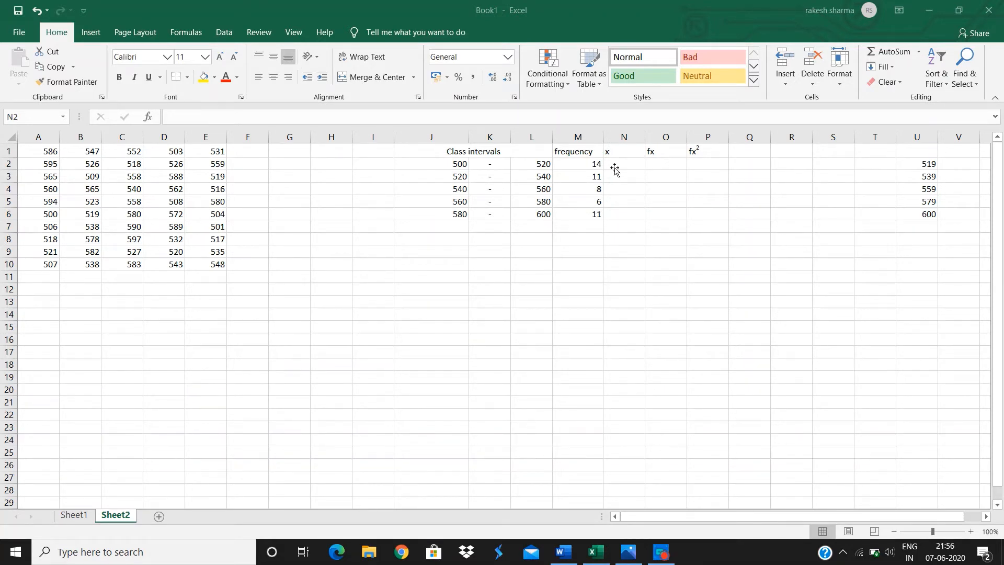
pyautogui.click(615, 170)
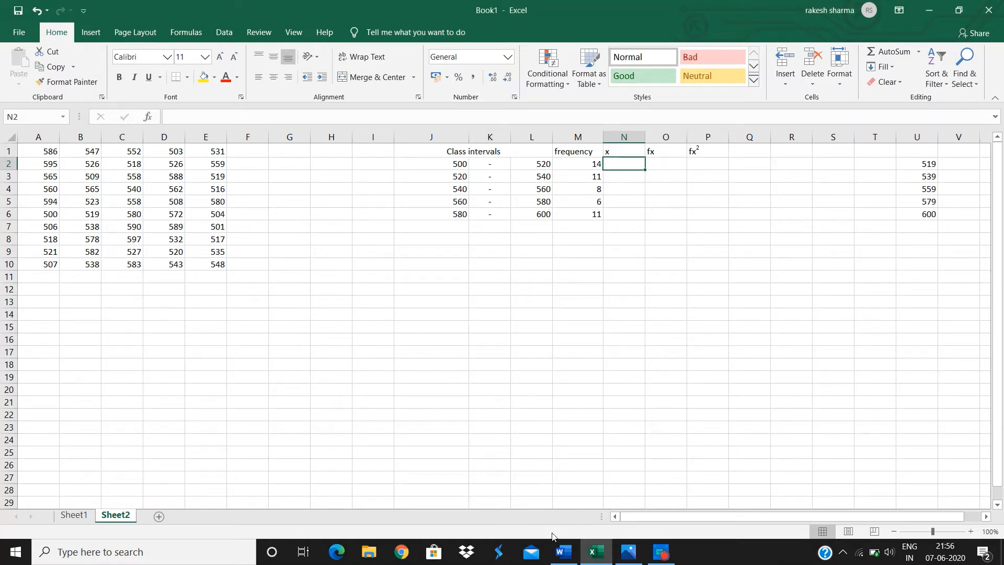
pyautogui.click(629, 552)
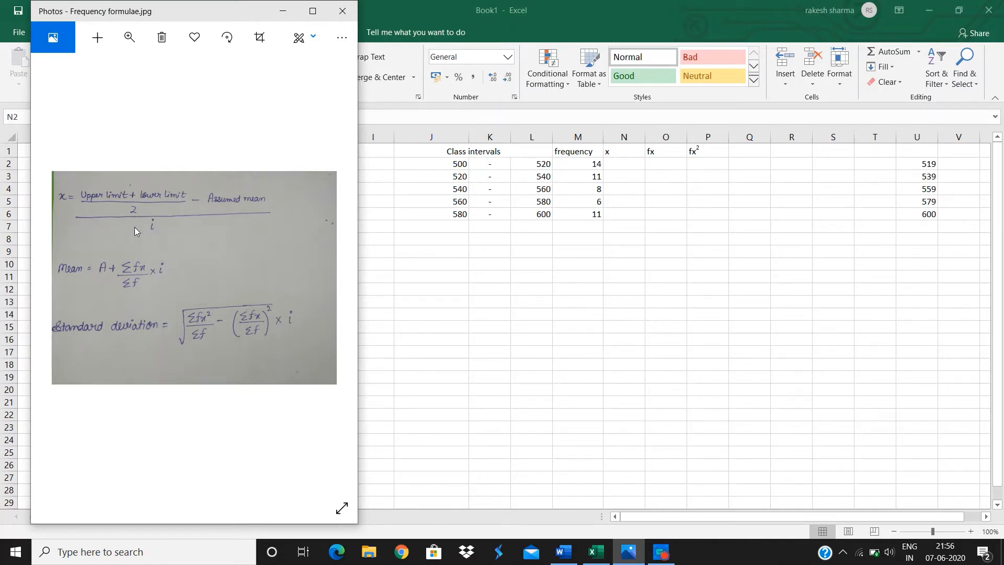
pyautogui.click(290, 12)
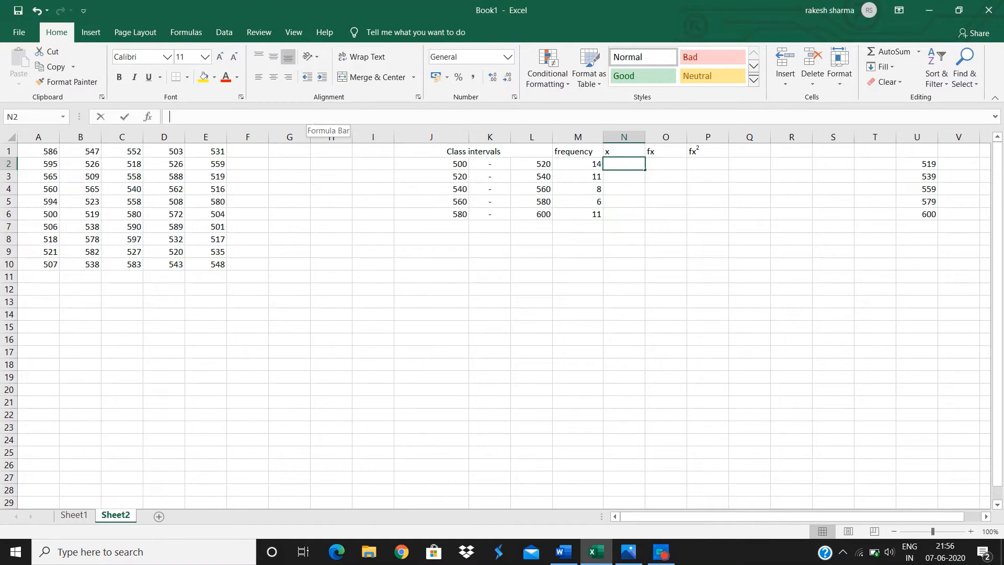
# Enter the x formula =((L2+J2)/2-($L$4+$J$4)/2)/(L2-J2) in N2 and fill it down to N6.
pyautogui.write('=')
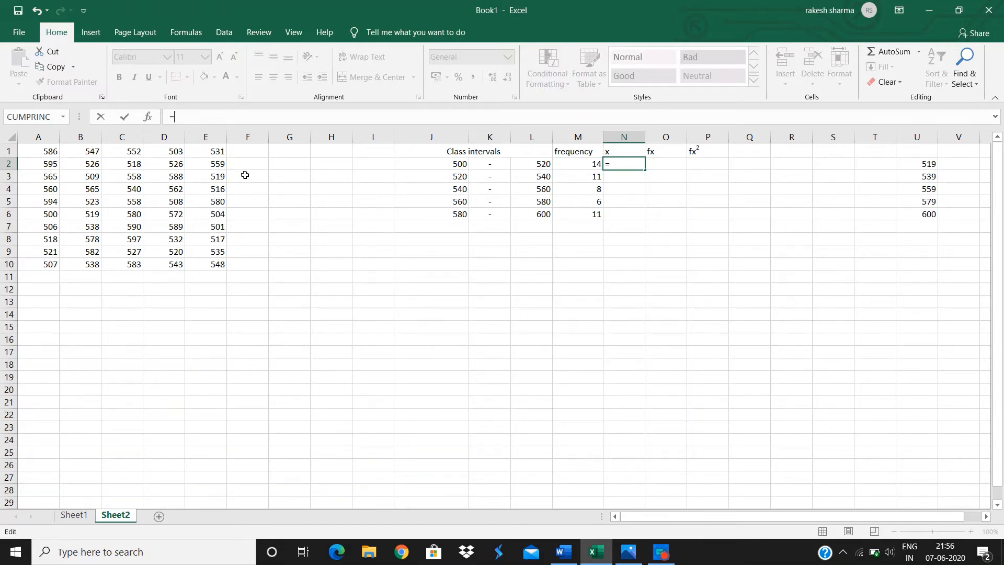
pyautogui.write('((')
pyautogui.click(523, 163)
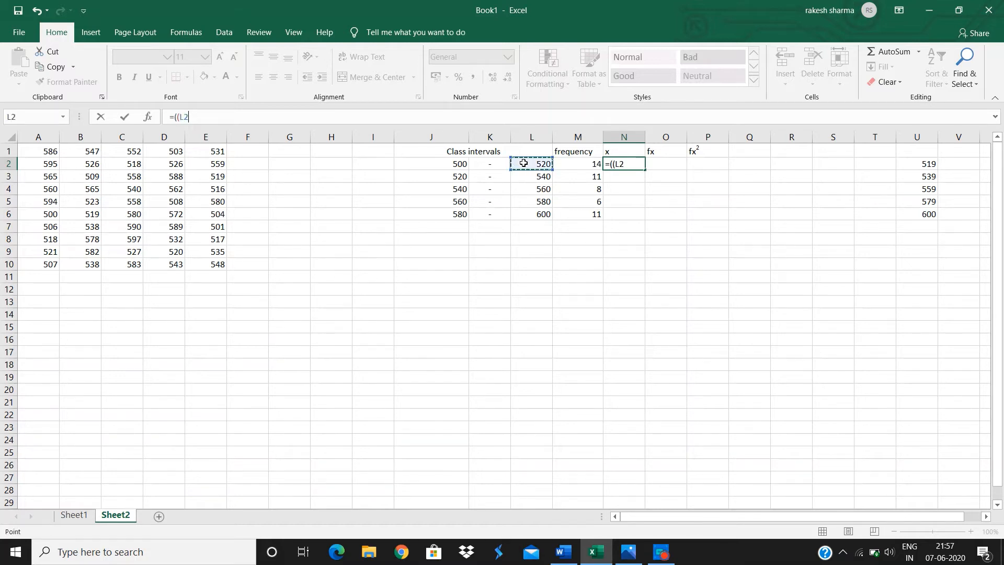
pyautogui.write('+')
pyautogui.click(448, 163)
pyautogui.write(')')
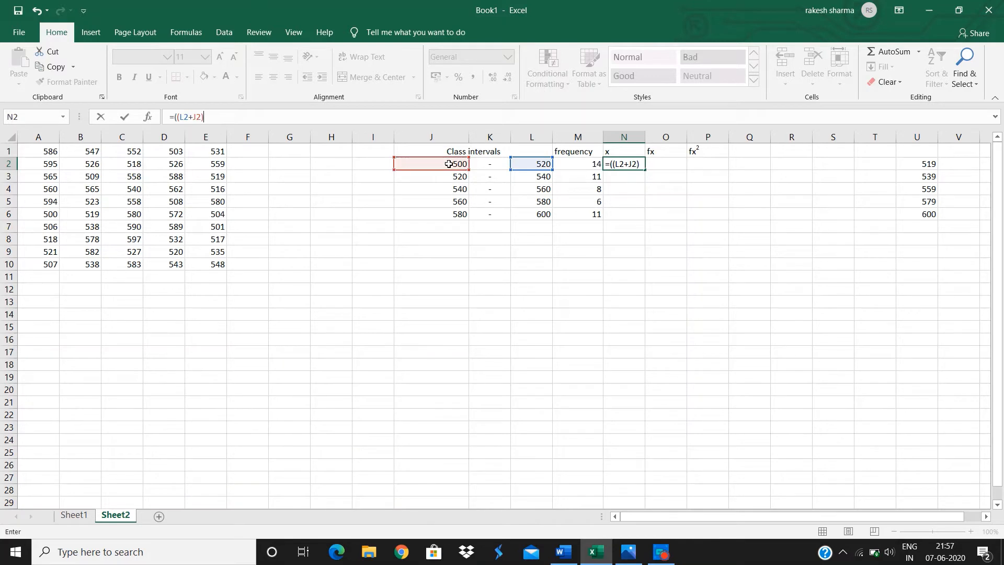
pyautogui.write('/2-(')
pyautogui.click(531, 189)
pyautogui.write('+')
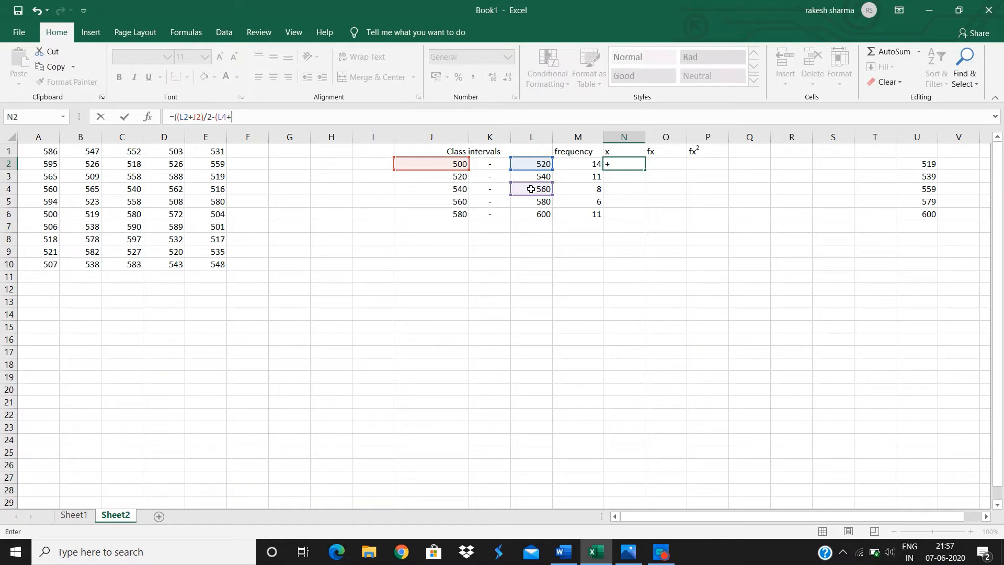
pyautogui.click(457, 190)
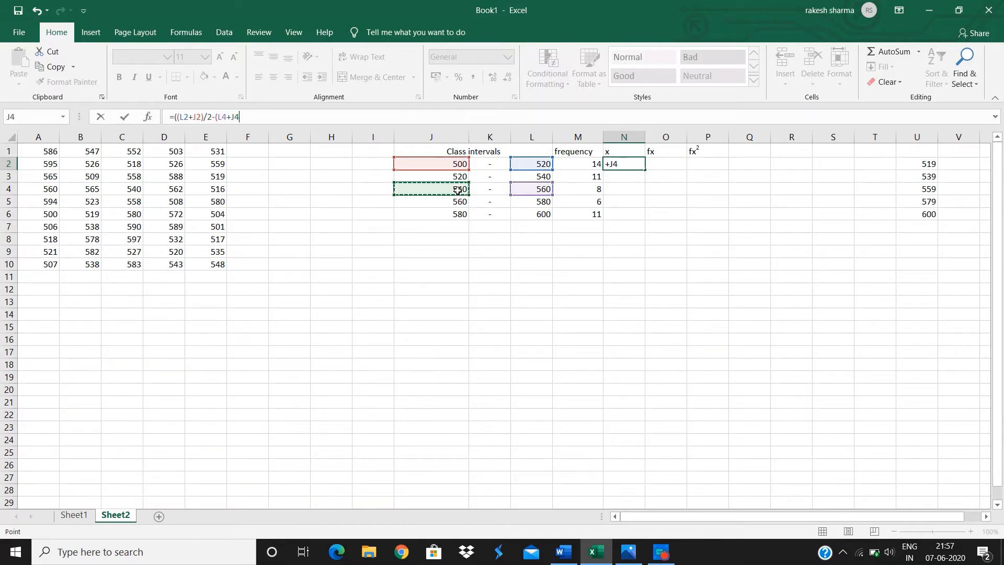
pyautogui.write(')/2')
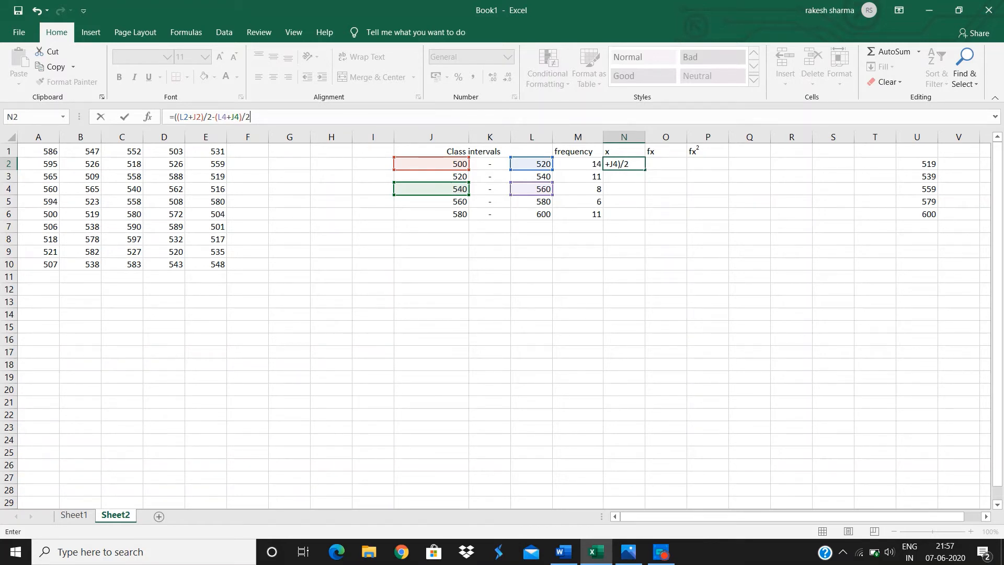
pyautogui.click(215, 118)
pyautogui.press('F4')
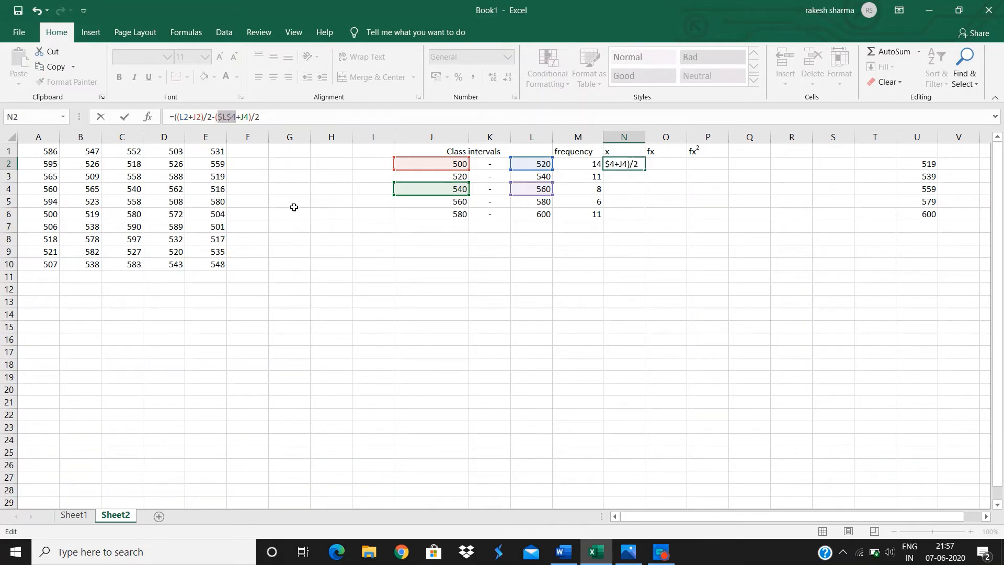
pyautogui.click(241, 117)
pyautogui.press('F4')
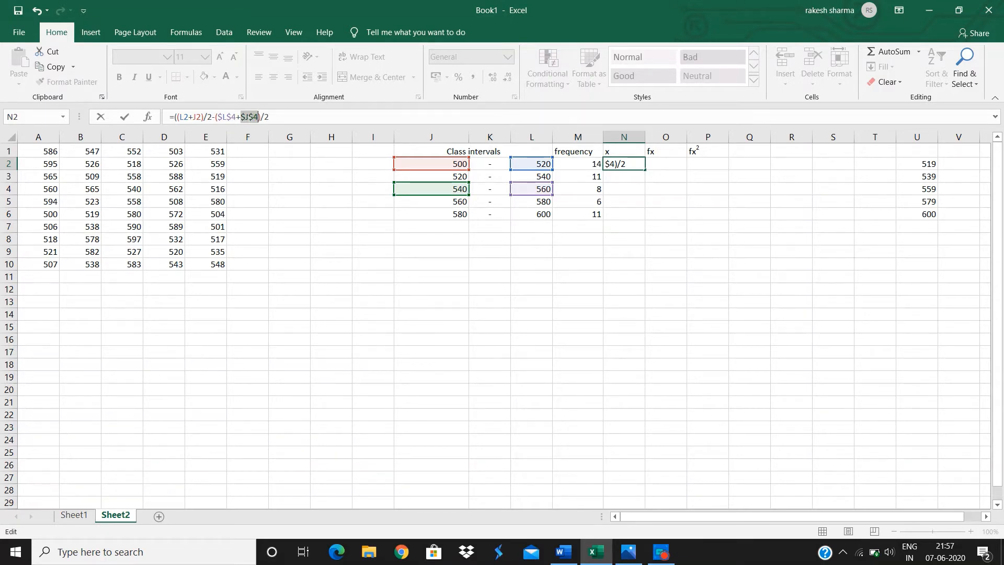
pyautogui.click(270, 117)
pyautogui.click(544, 165)
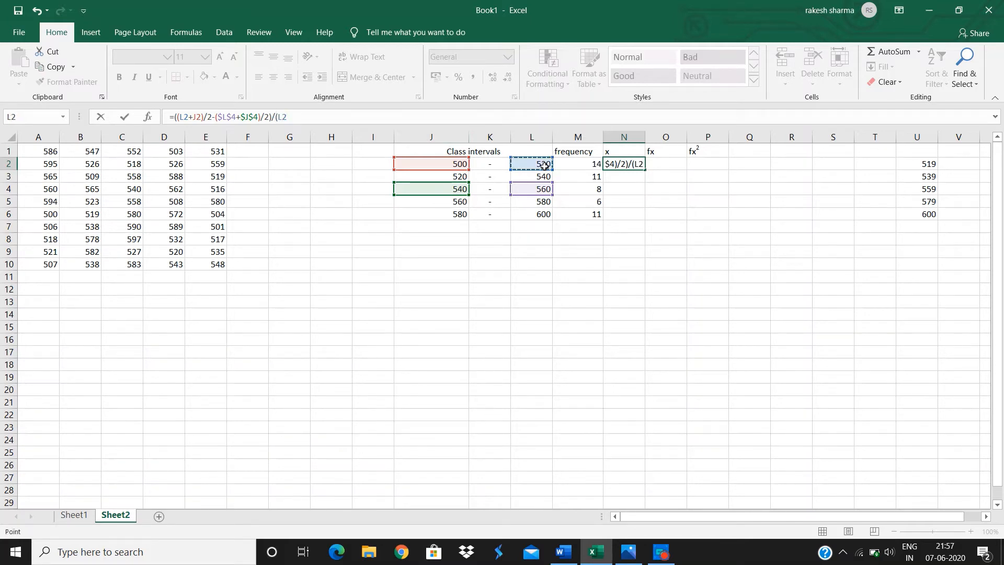
pyautogui.write('-')
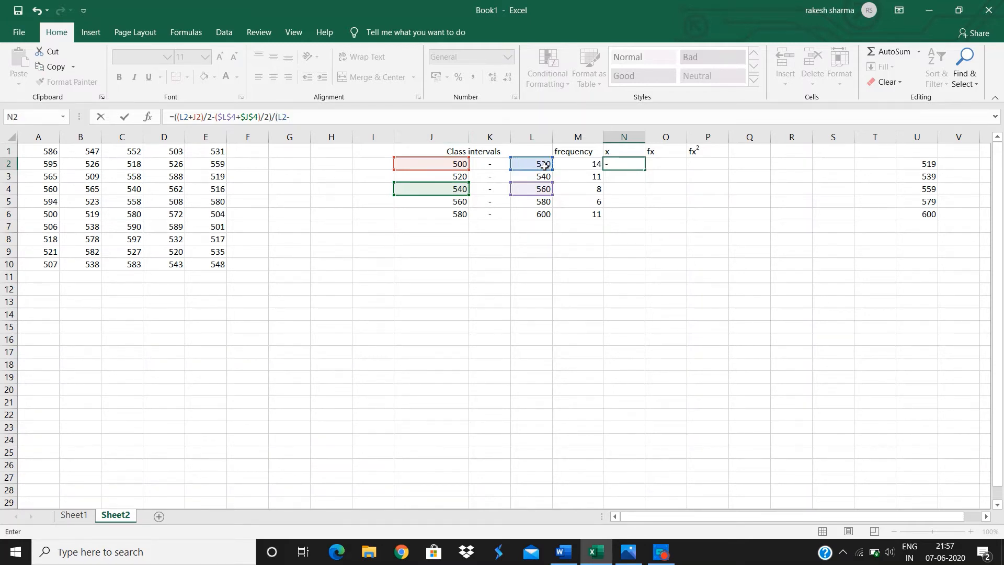
pyautogui.click(455, 163)
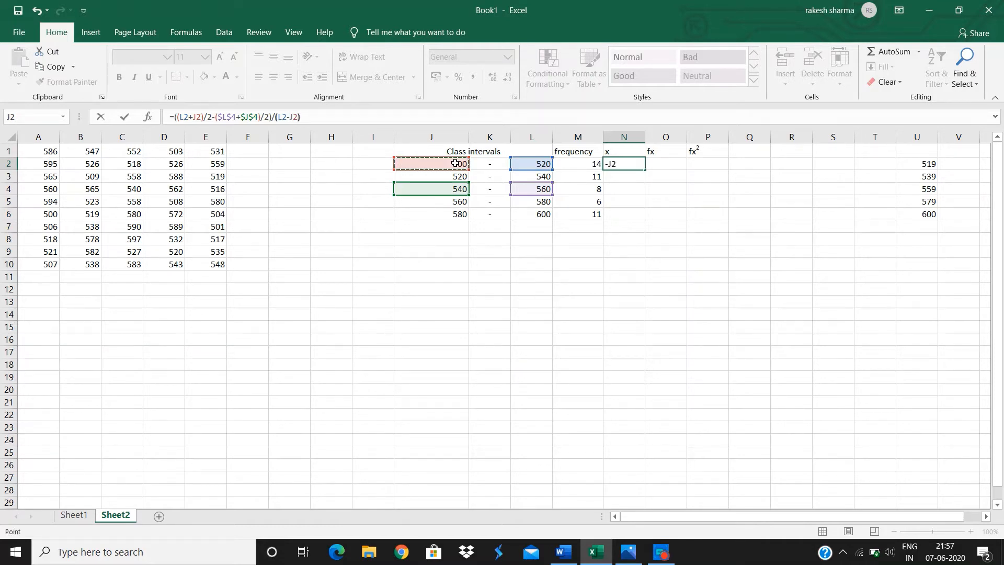
pyautogui.press('Return')
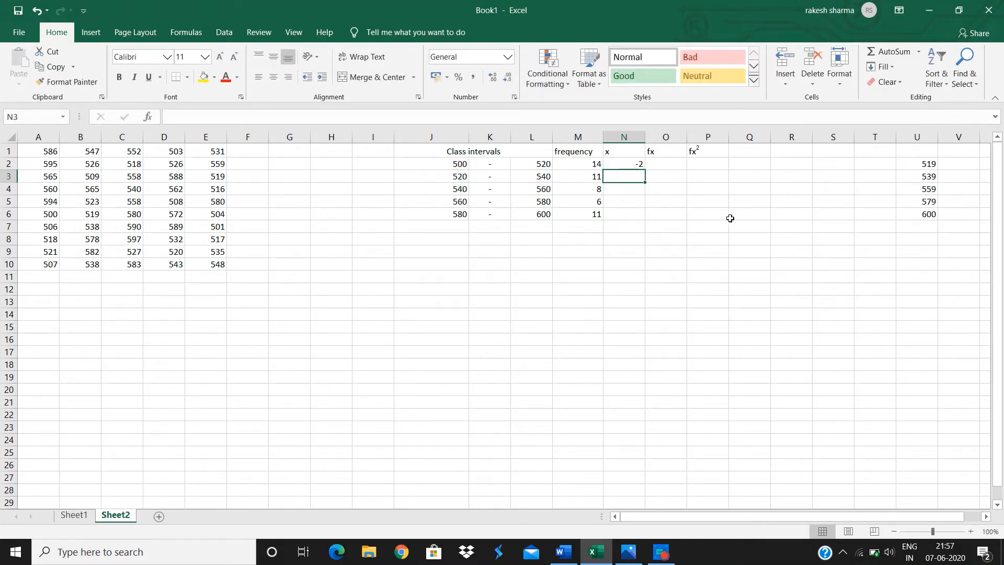
pyautogui.click(629, 164)
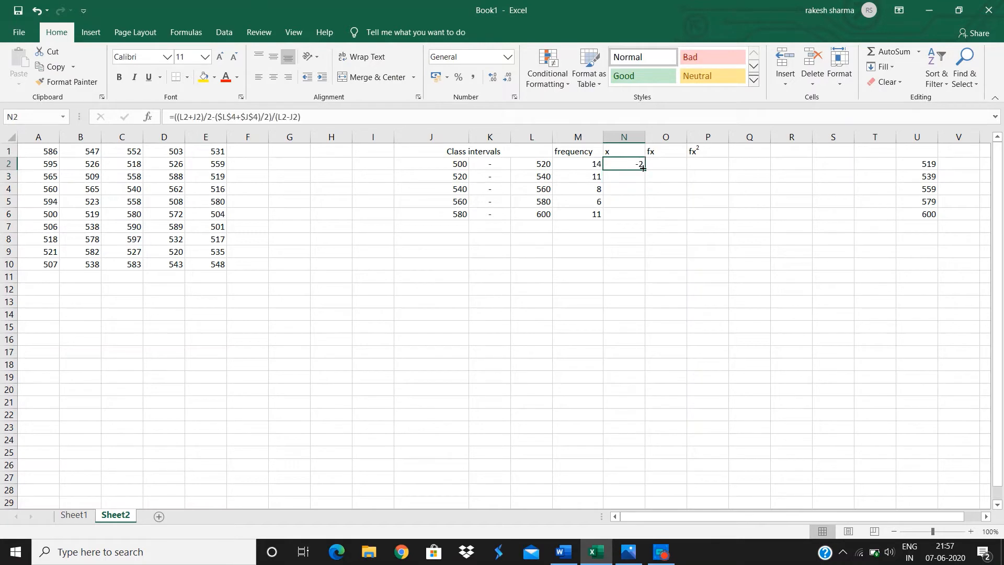
pyautogui.moveTo(645, 171); pyautogui.dragTo(642, 219)
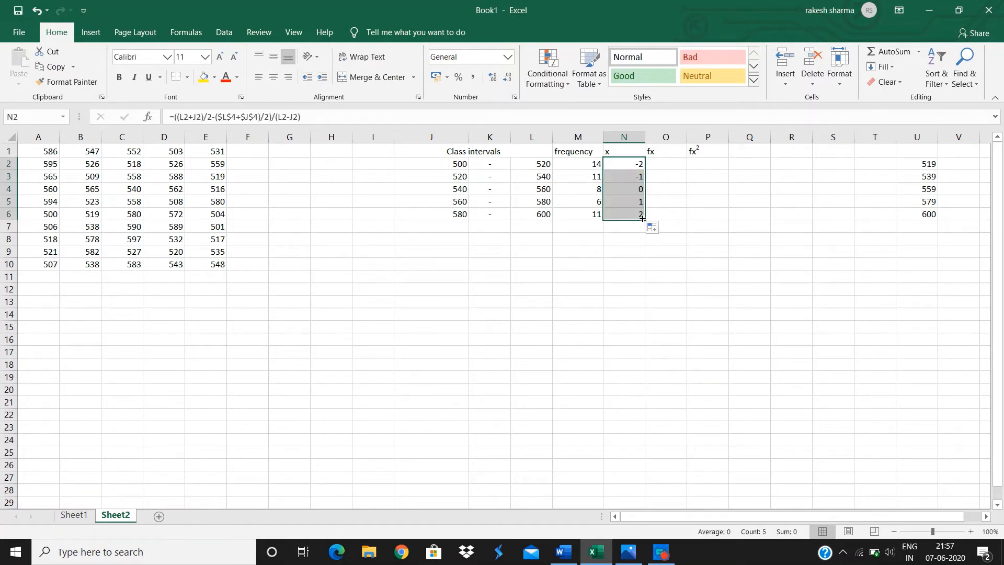
# Enter the fx formula =M2*N2 in O2 and fill it down to O6.
pyautogui.click(653, 166)
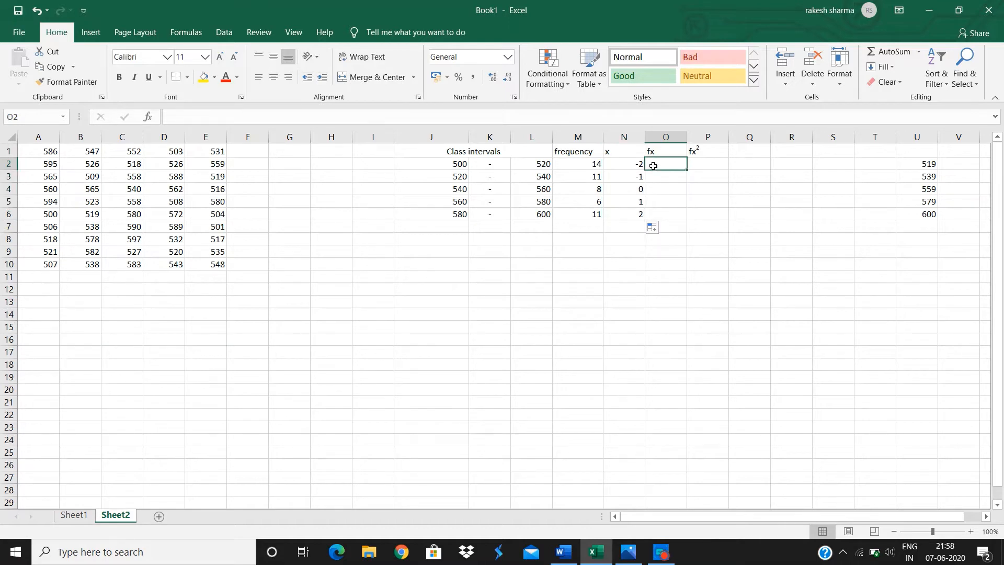
pyautogui.write('=')
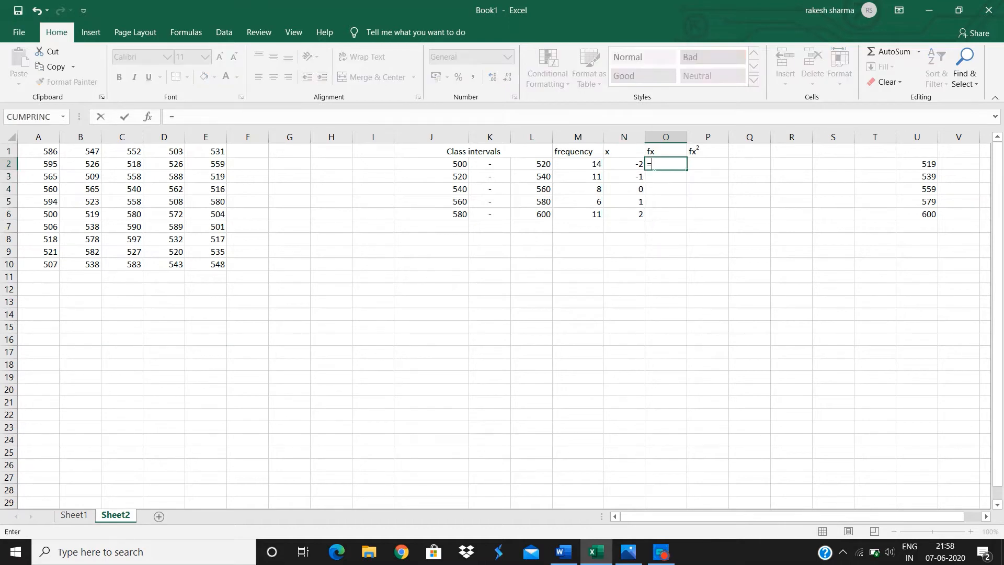
pyautogui.click(592, 162)
pyautogui.write('*')
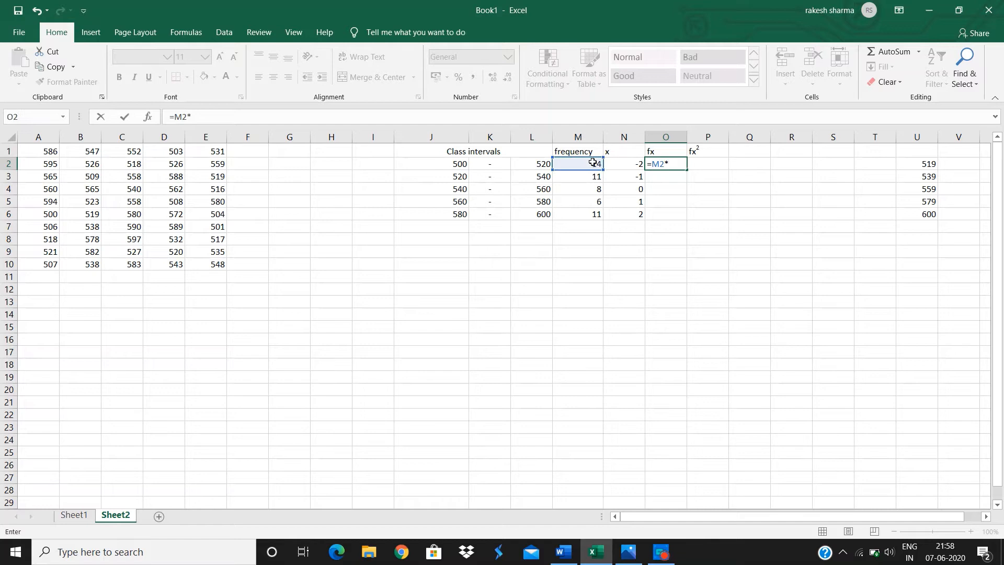
pyautogui.click(619, 163)
pyautogui.press('Return')
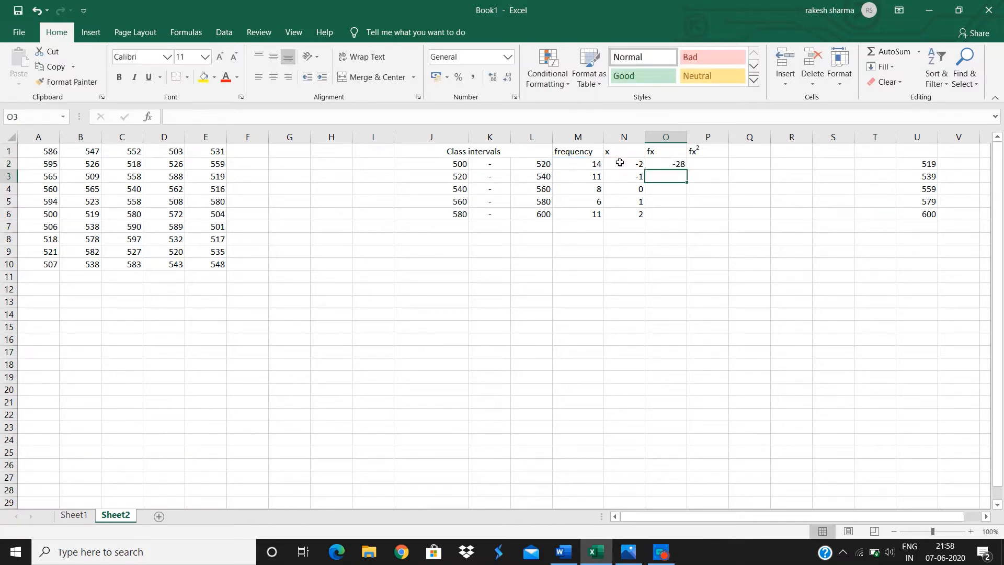
pyautogui.click(674, 162)
pyautogui.moveTo(687, 169); pyautogui.dragTo(686, 217)
# Enter the fx² formula =O2*N2 in P2 and fill it down to P6.
pyautogui.click(703, 161)
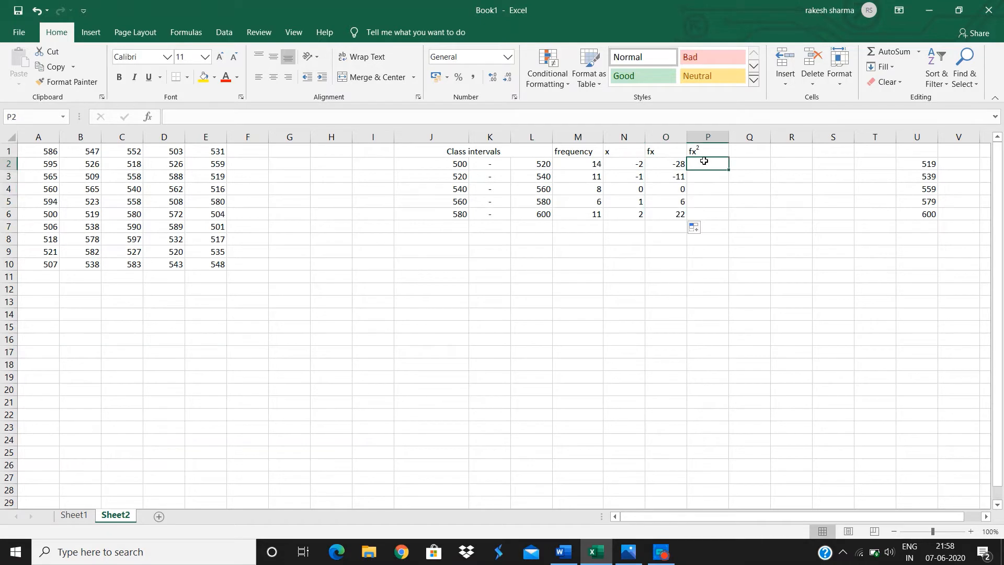
pyautogui.write('=')
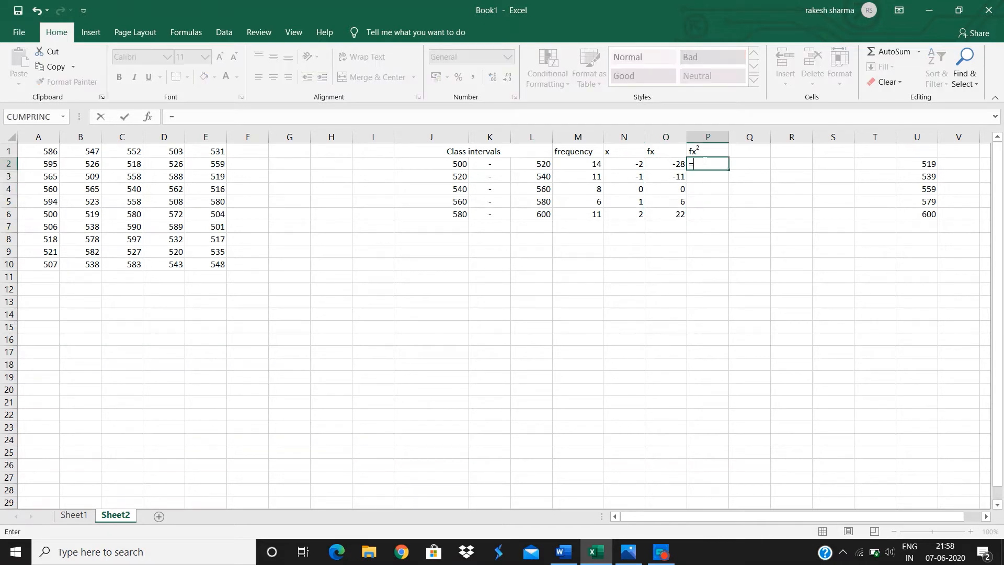
pyautogui.click(670, 163)
pyautogui.write('-')
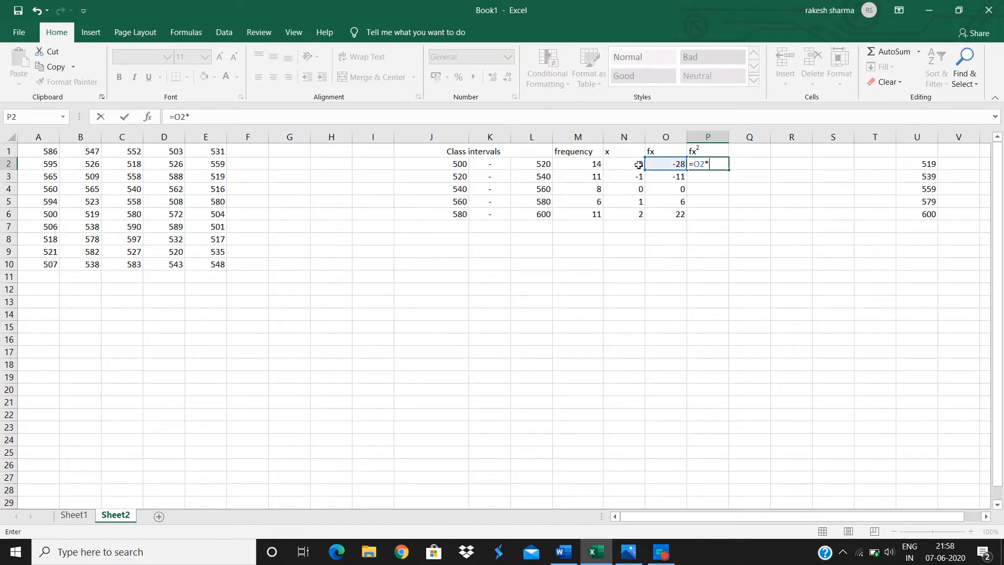
pyautogui.click(638, 165)
pyautogui.press('Return')
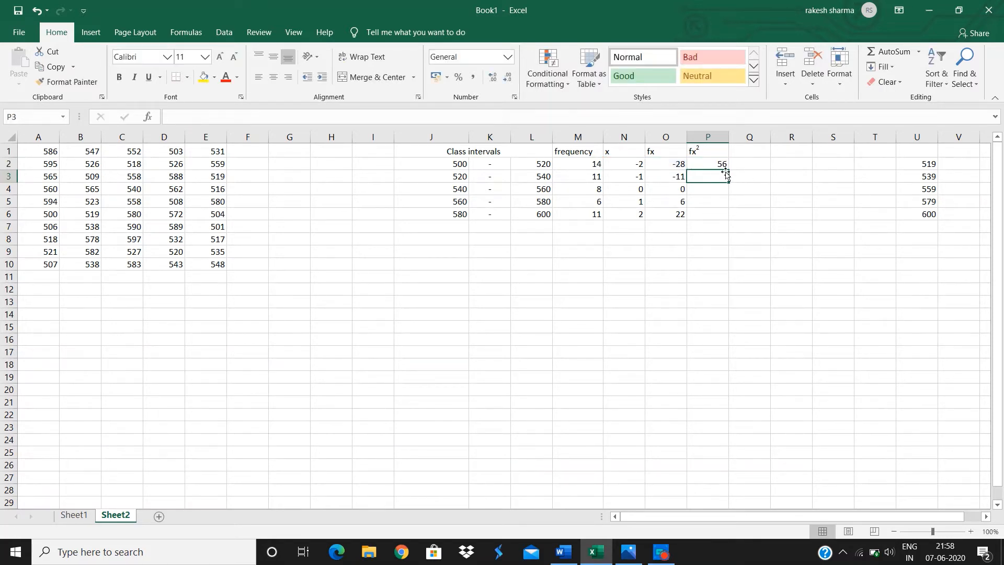
pyautogui.click(722, 164)
pyautogui.moveTo(728, 169); pyautogui.dragTo(725, 215)
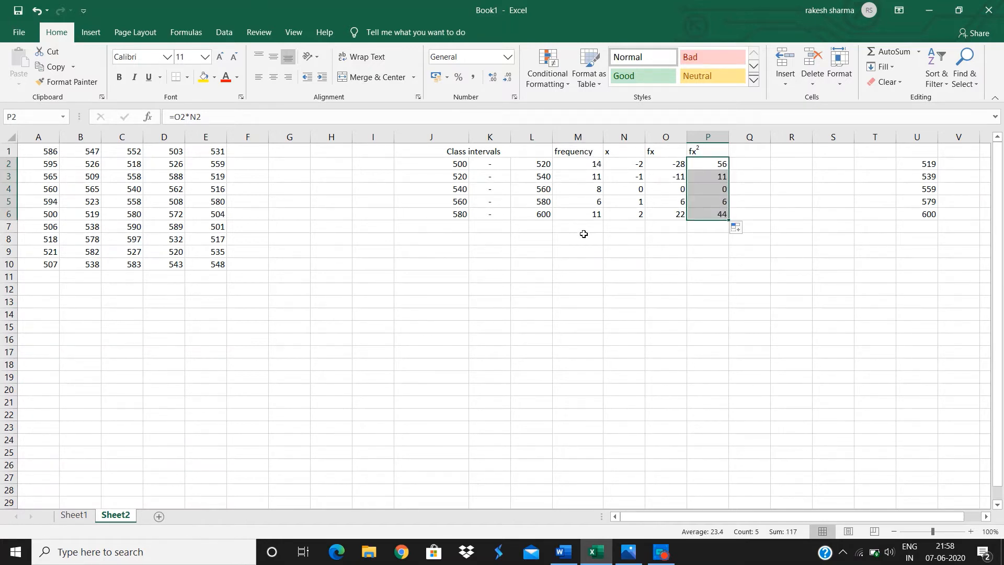
# Label L7 as total and AutoSum the frequency column into M7.
pyautogui.click(543, 231)
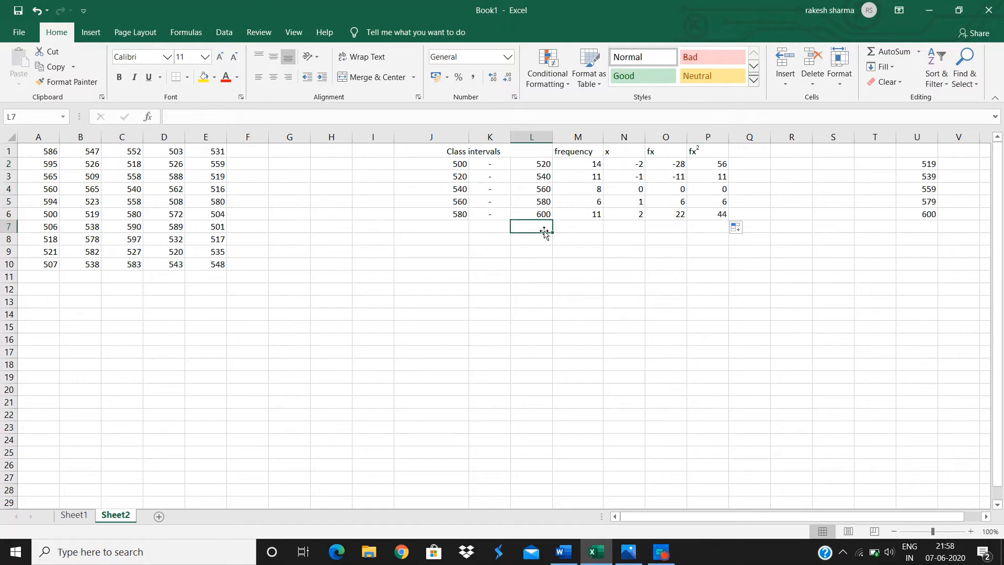
pyautogui.write('tota')
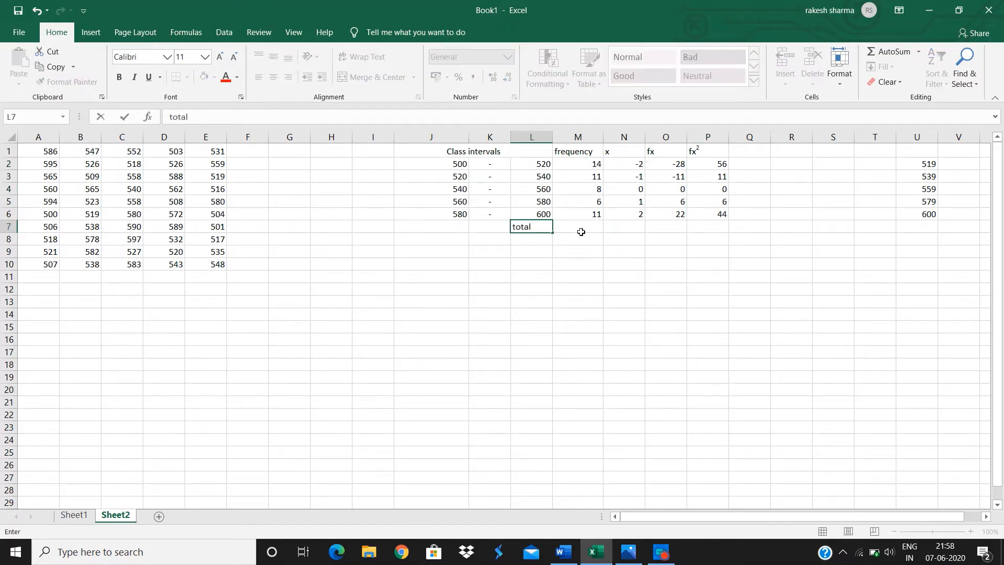
pyautogui.write('l')
pyautogui.click(581, 230)
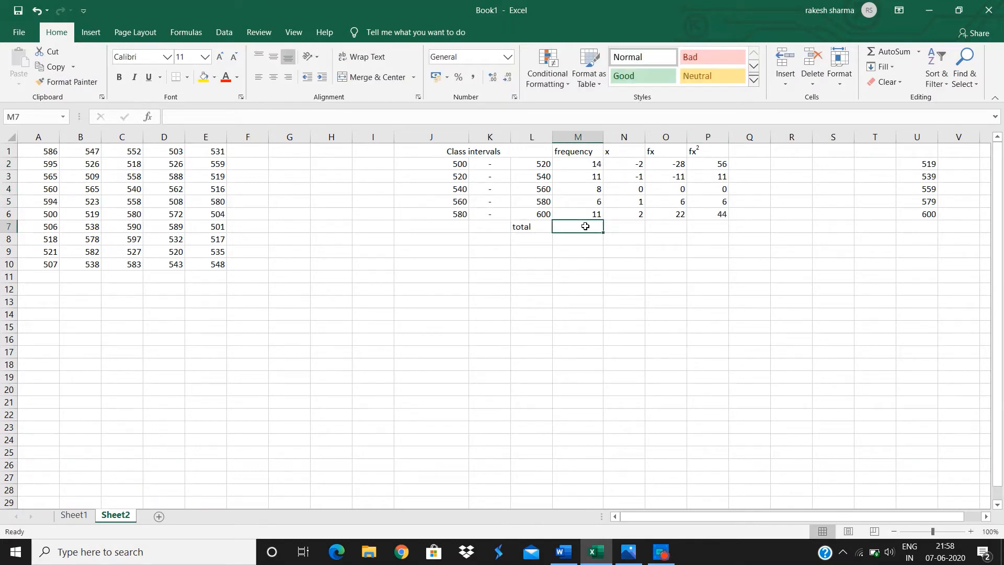
pyautogui.click(891, 51)
pyautogui.press('Return')
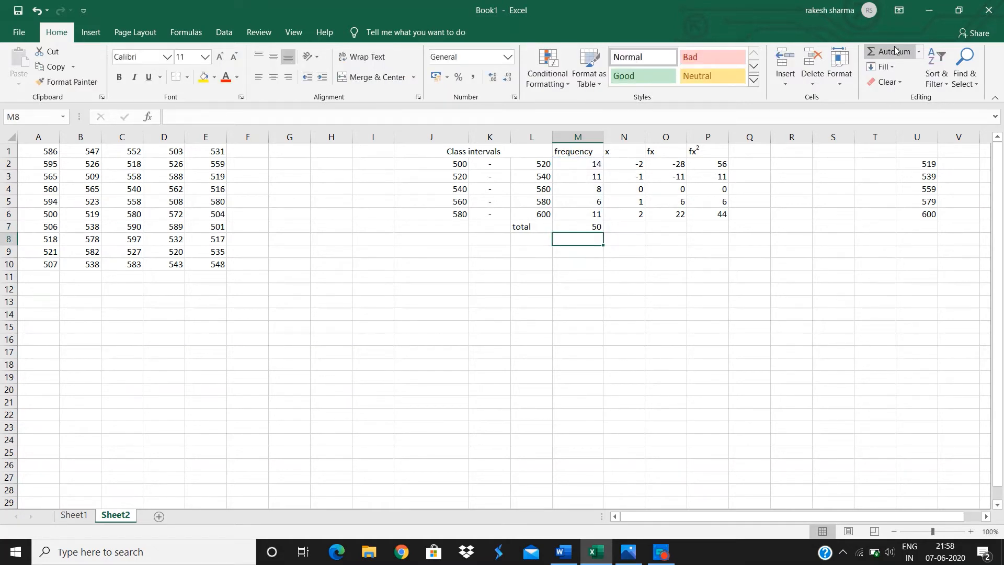
# AutoSum the fx column into O7 and the fx² column into P7.
pyautogui.click(669, 227)
pyautogui.click(897, 51)
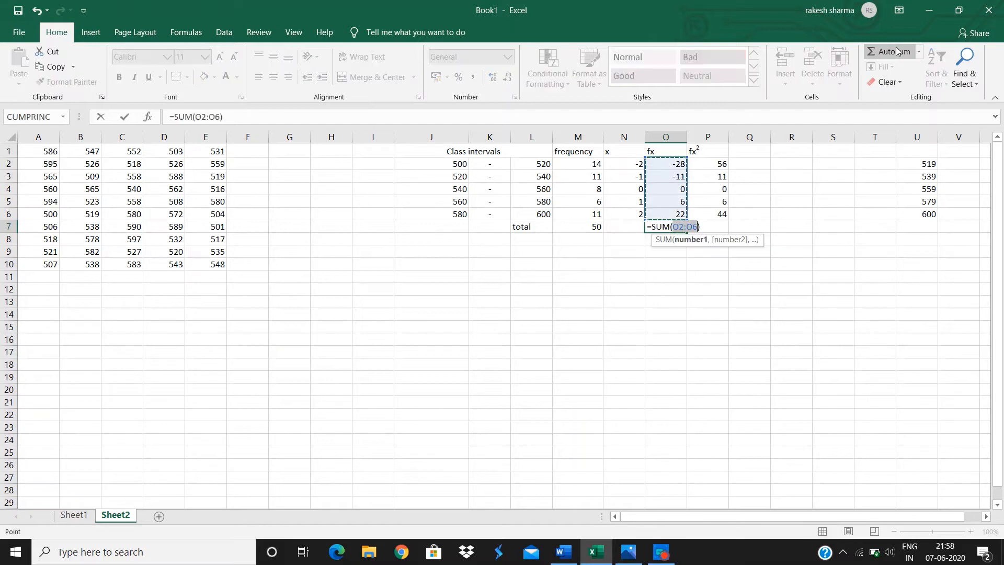
pyautogui.press('Return')
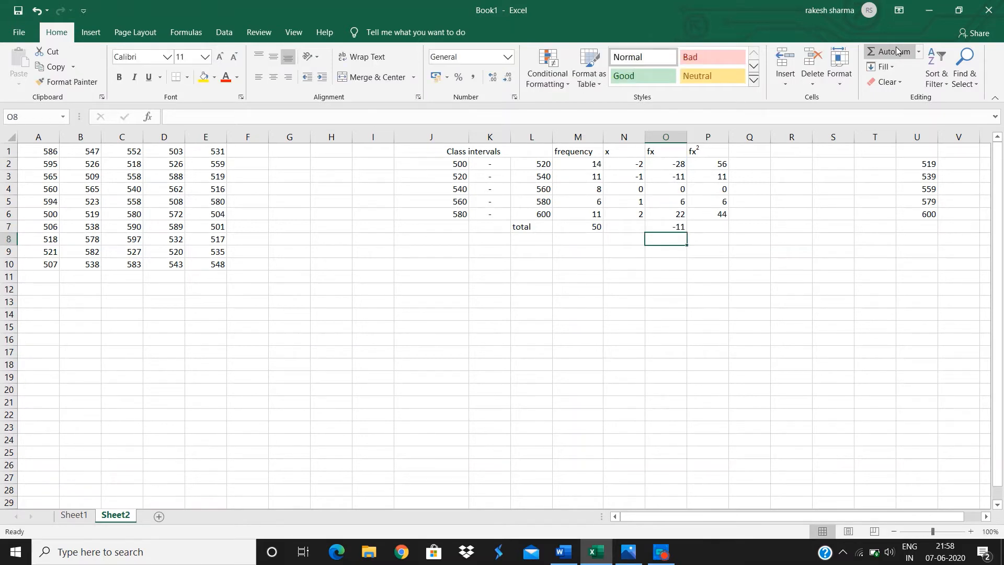
pyautogui.click(716, 226)
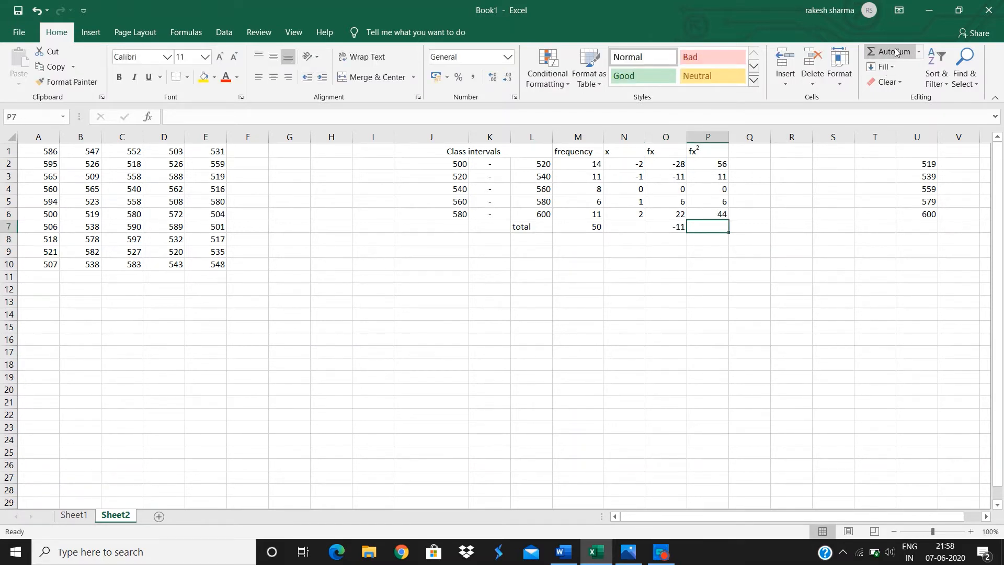
pyautogui.click(895, 51)
pyautogui.press('Return')
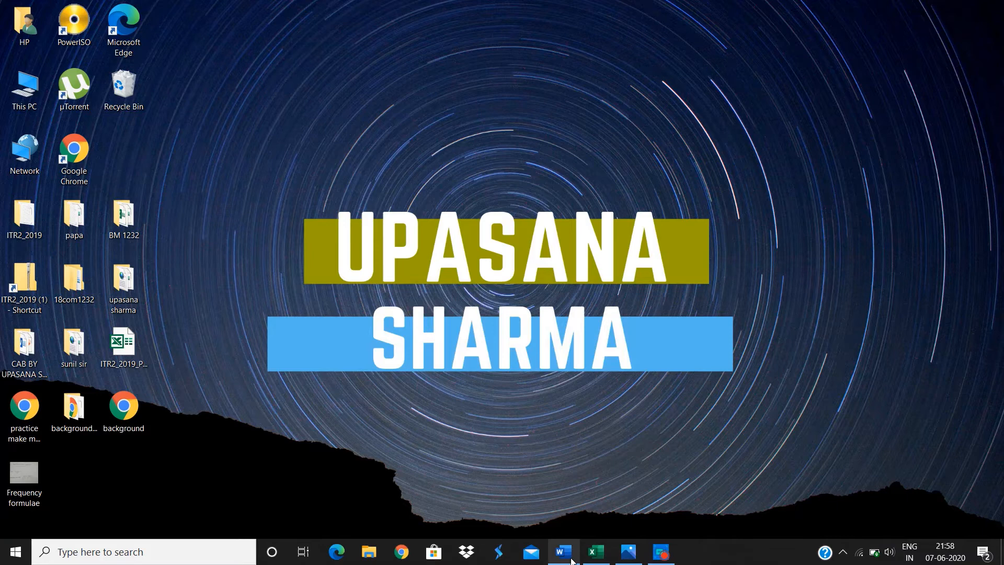
# Switch to the CAB FREQUENCY QUESTION Word document to review the tasks, then return to the workbook.
pyautogui.click(562, 552)
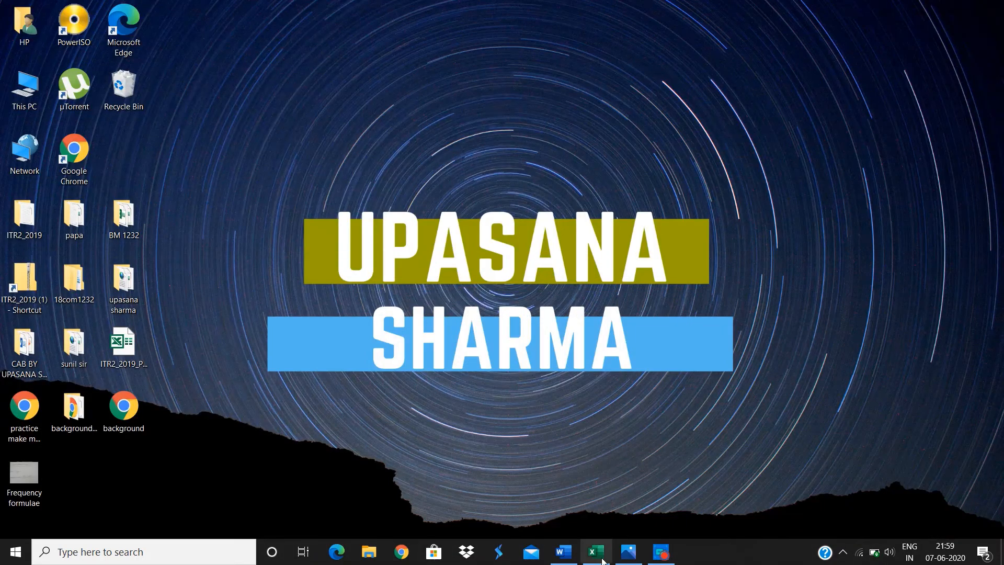
pyautogui.click(601, 558)
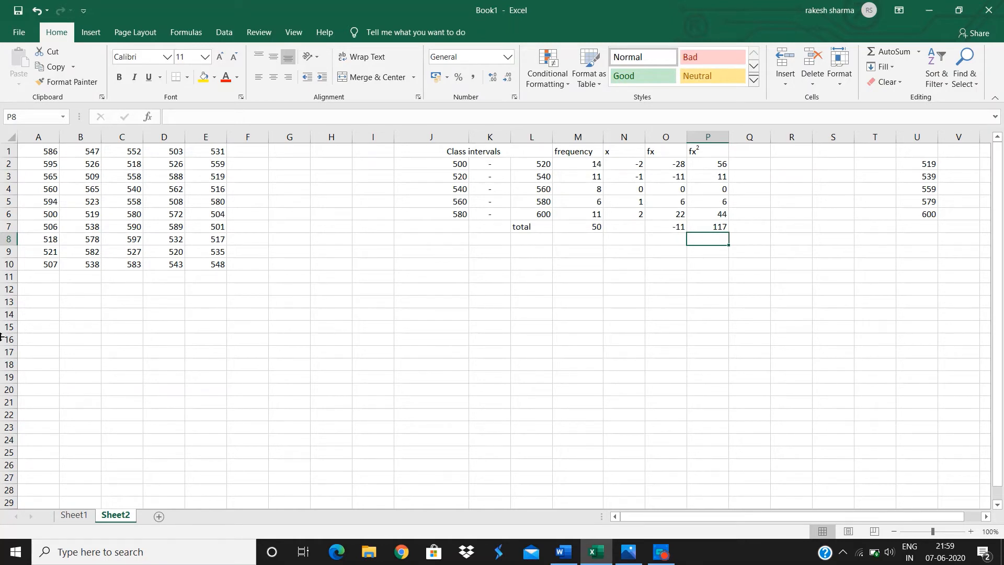
# Enter the label mean in A13.
pyautogui.click(41, 308)
pyautogui.write('mea')
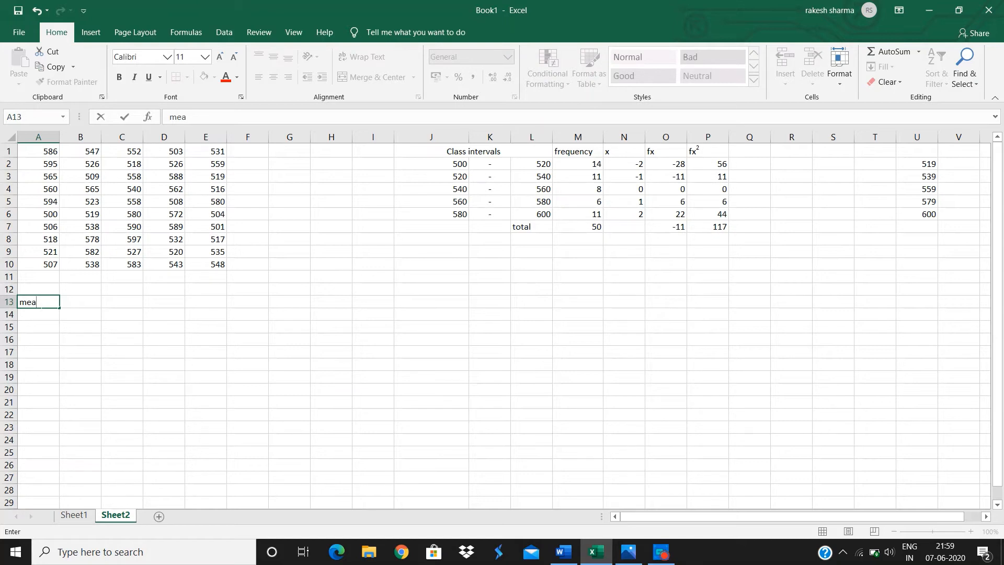
pyautogui.write('znn')
pyautogui.press('Return')
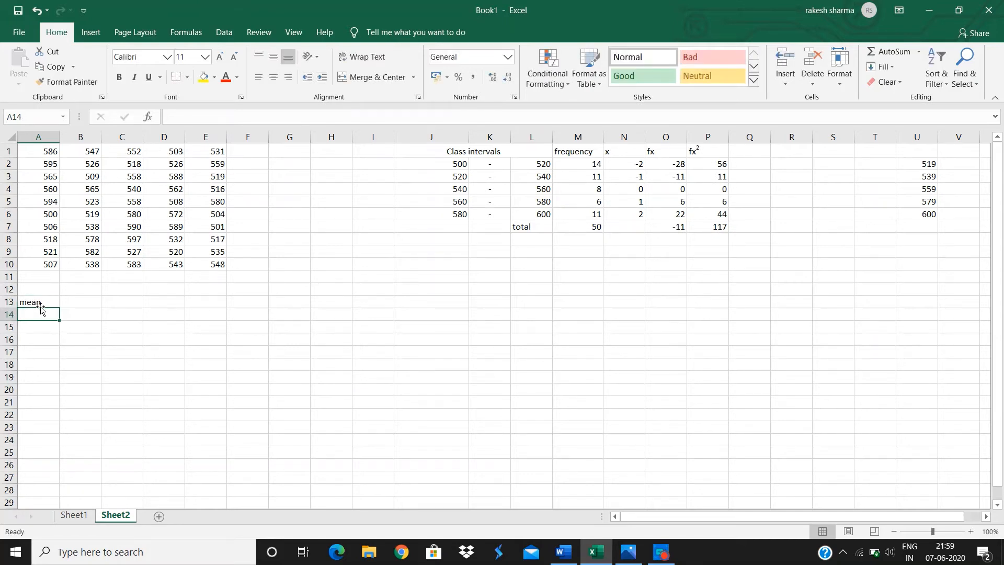
# Label A14 as s.d and compute the mean of the data range A1:E10 in B13 with AVERAGE.
pyautogui.write('s')
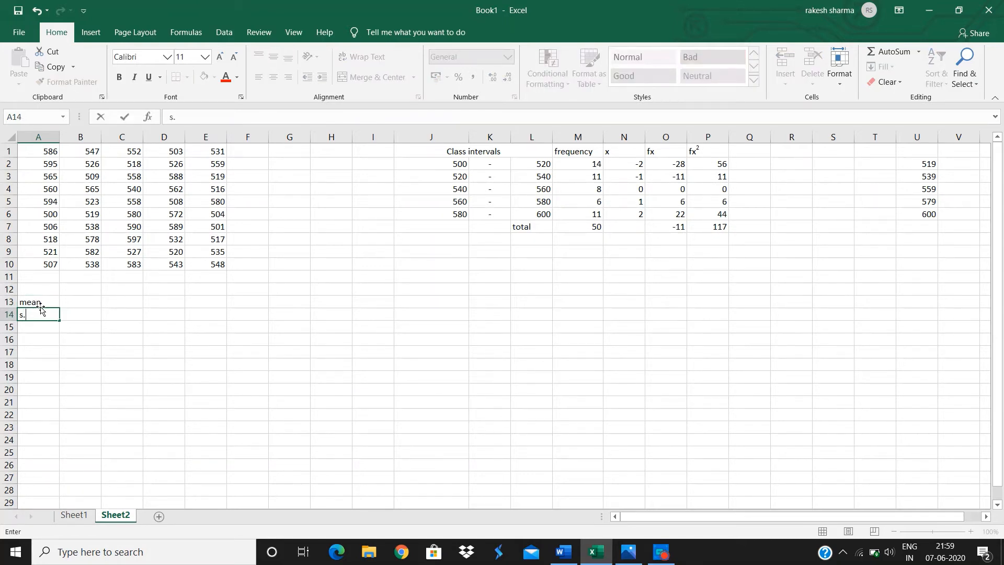
pyautogui.write('.d')
pyautogui.click(81, 305)
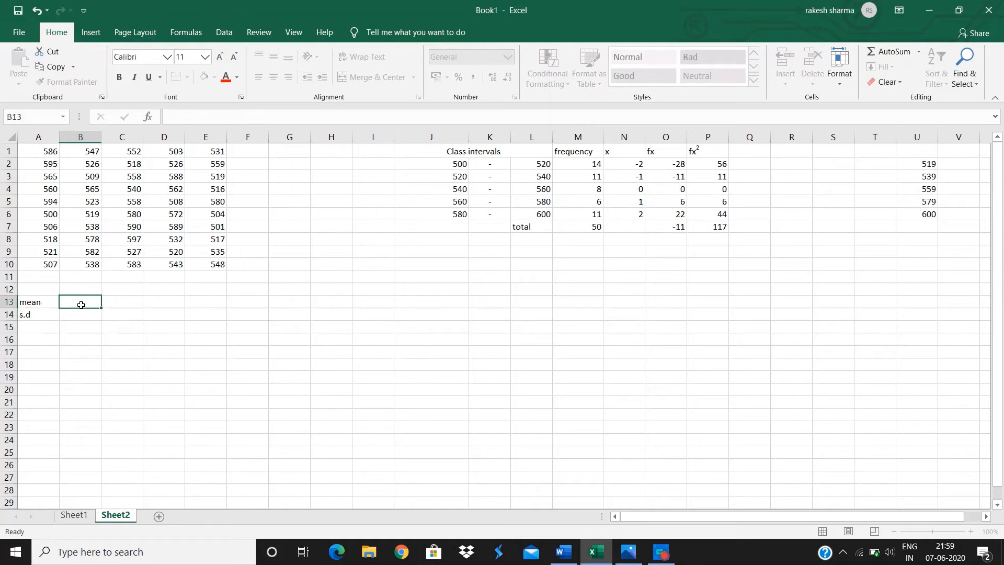
pyautogui.write('=av')
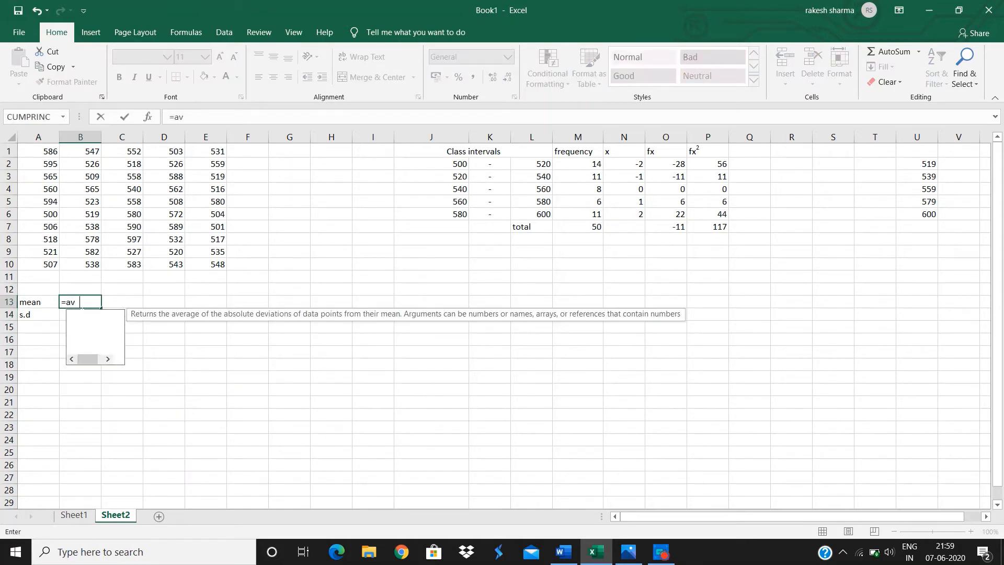
pyautogui.write('erage')
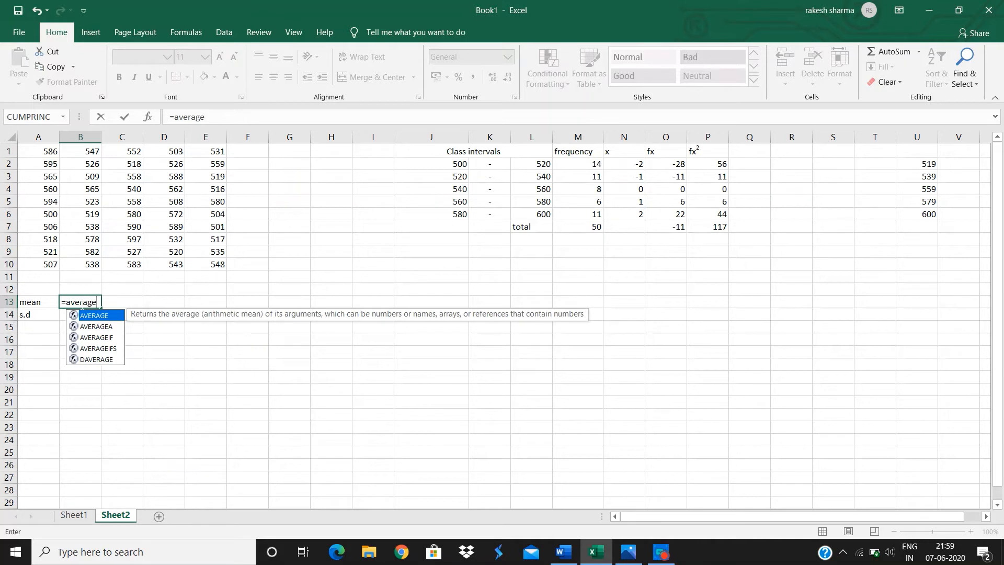
pyautogui.press('Tab')
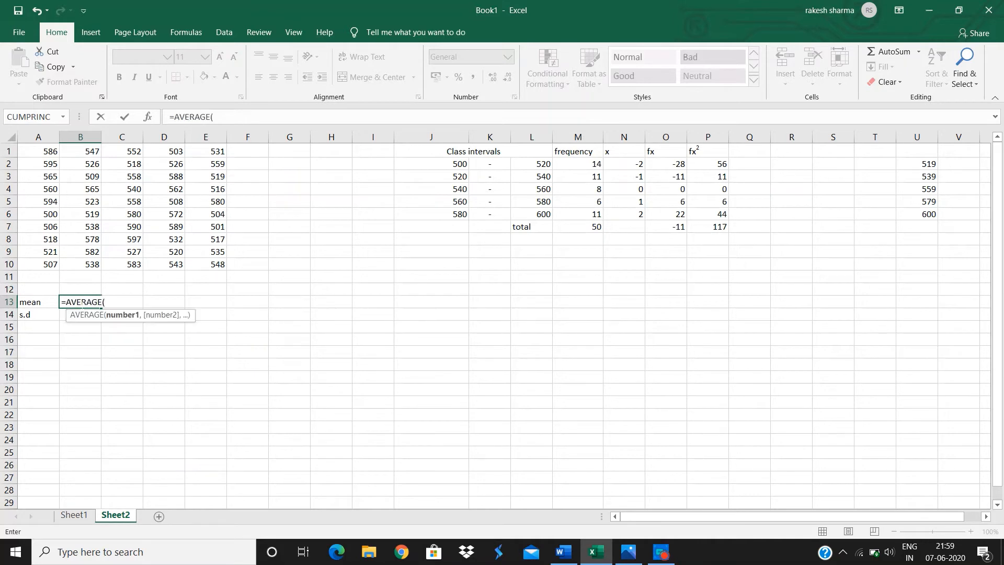
pyautogui.moveTo(40, 153); pyautogui.dragTo(190, 268)
pyautogui.click(41, 160)
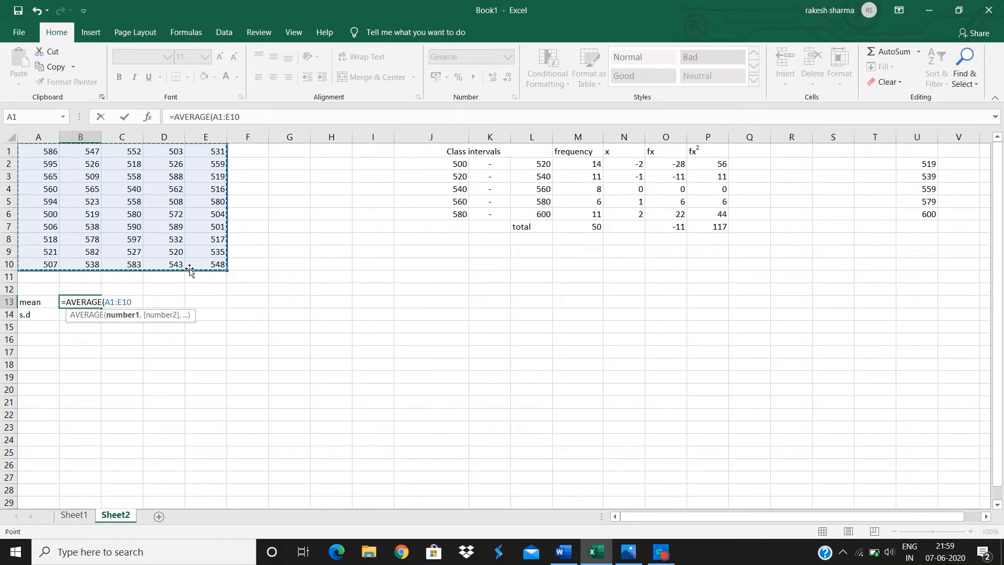
pyautogui.write(')')
pyautogui.press('Return')
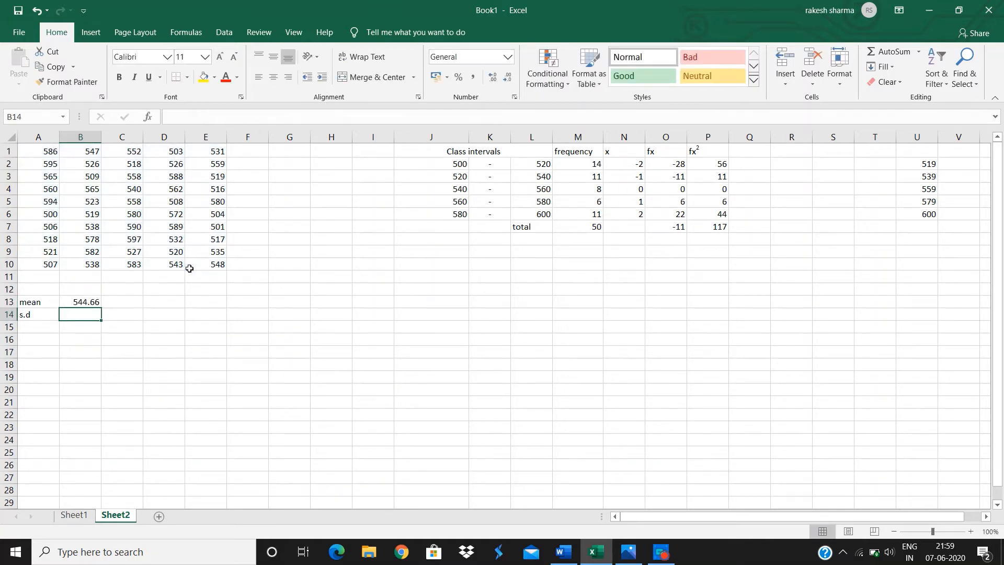
# Compute the standard deviation of A1:E10 in B14 with the STDEV function.
pyautogui.write('=stdev')
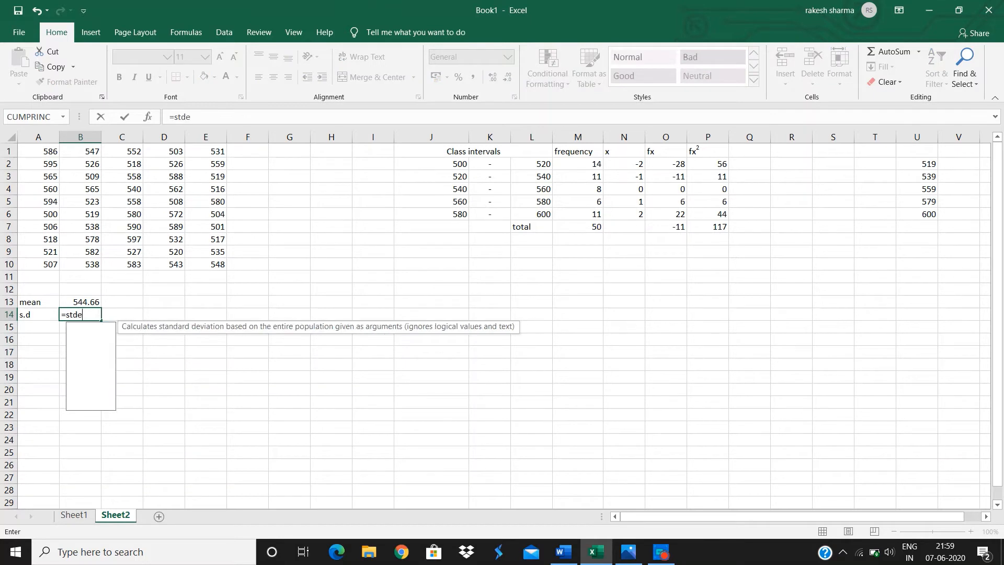
pyautogui.press('Down')
pyautogui.press('Down')
pyautogui.press('Down')
pyautogui.press('Down')
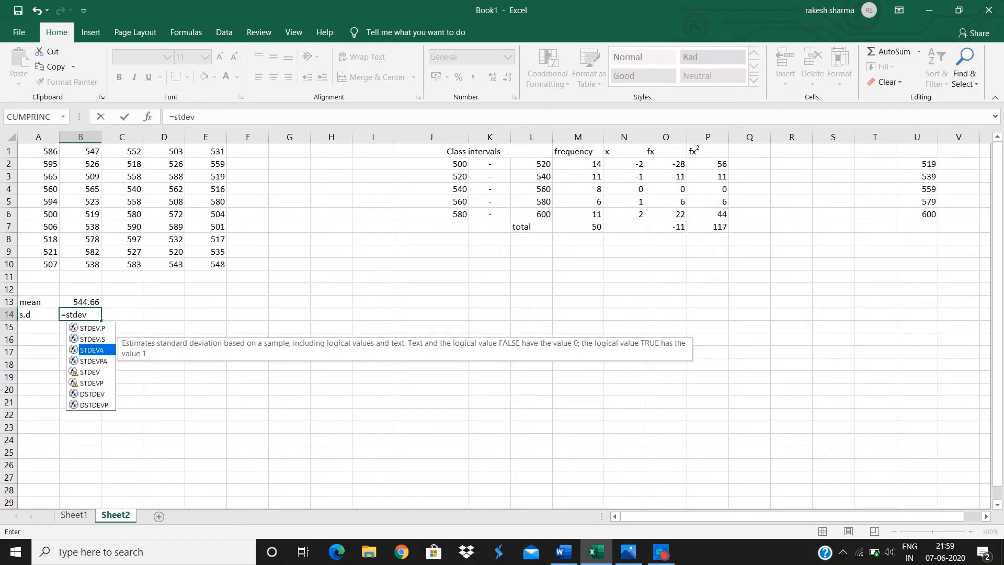
pyautogui.press('Tab')
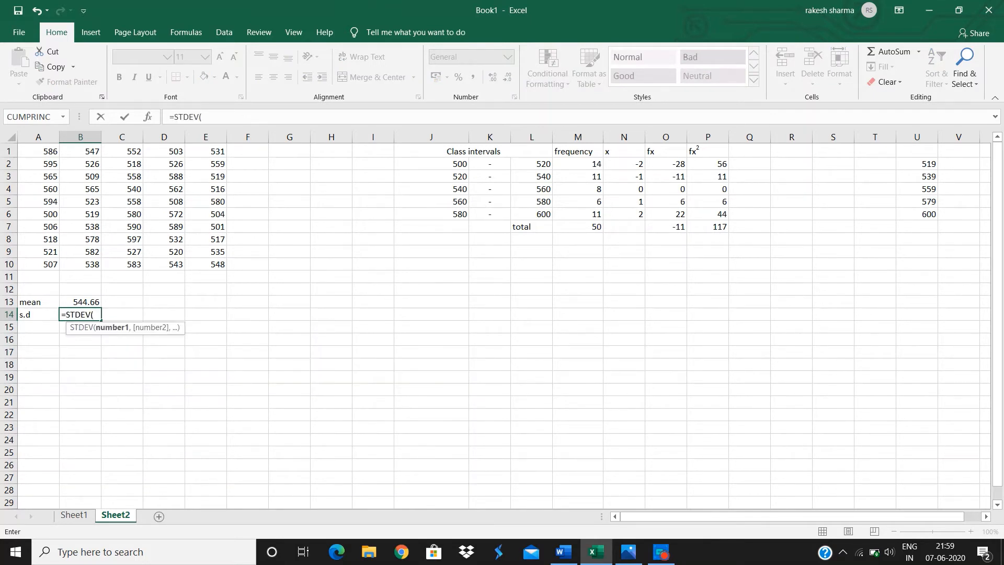
pyautogui.moveTo(45, 154); pyautogui.dragTo(203, 266)
pyautogui.press('Return')
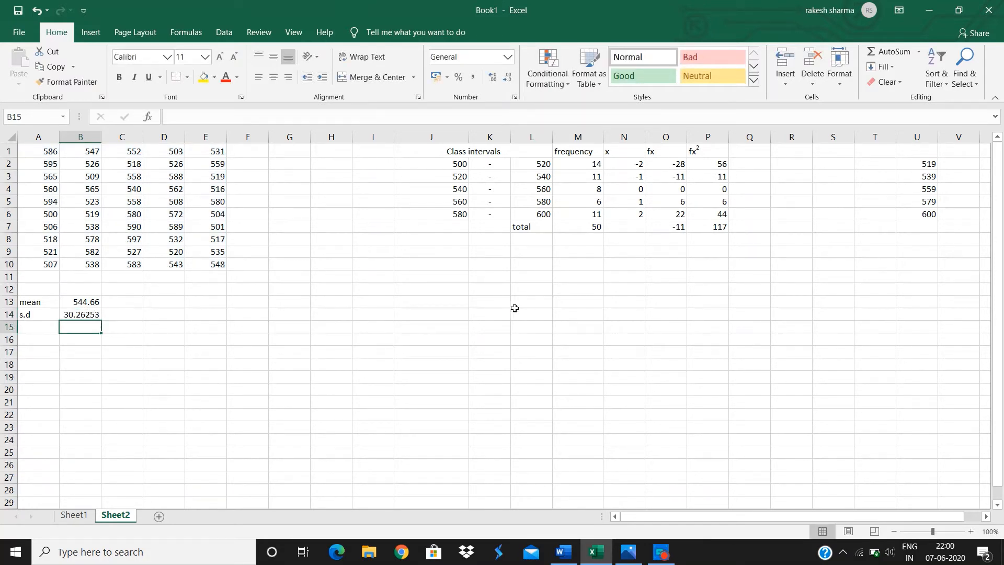
# Enter the labels mean in J12 and s.d in J13 beside the frequency table.
pyautogui.click(454, 279)
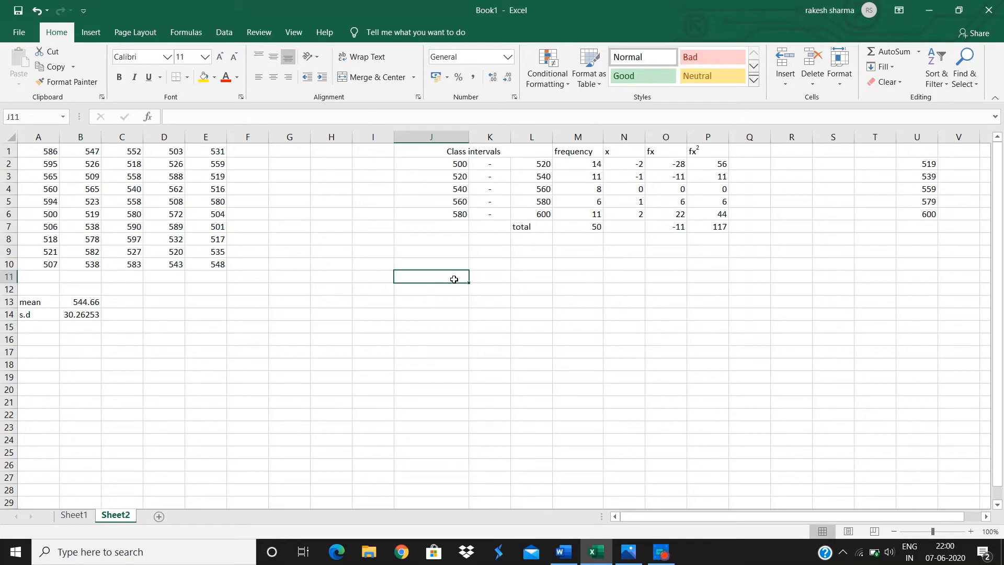
pyautogui.click(454, 291)
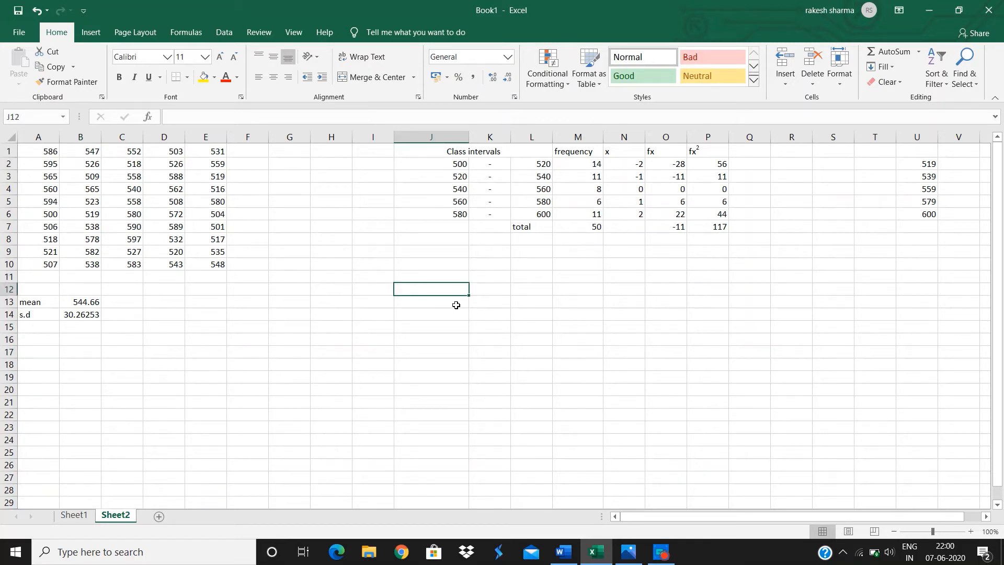
pyautogui.write('mr')
pyautogui.press('BackSpace')
pyautogui.write('e')
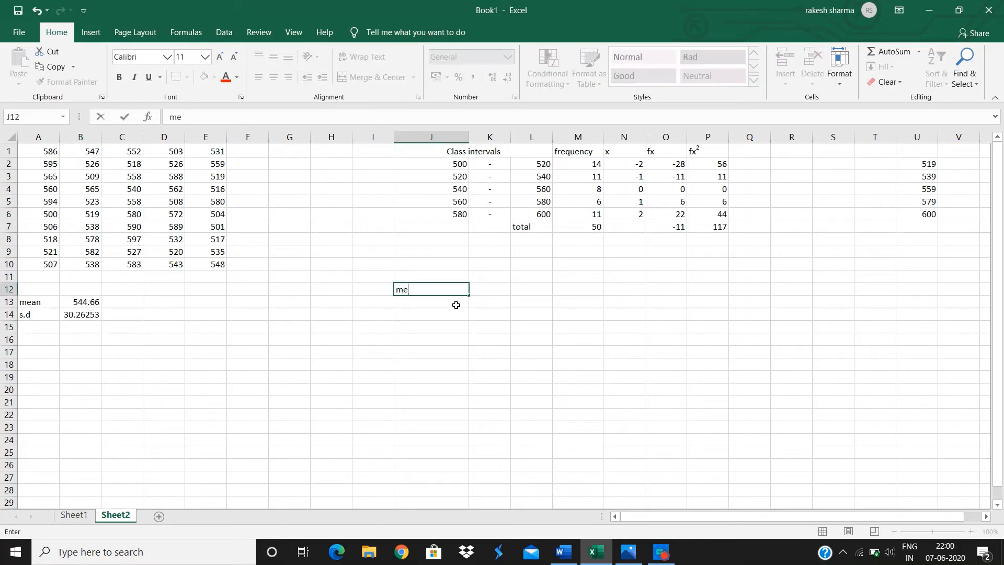
pyautogui.write('an')
pyautogui.press('Return')
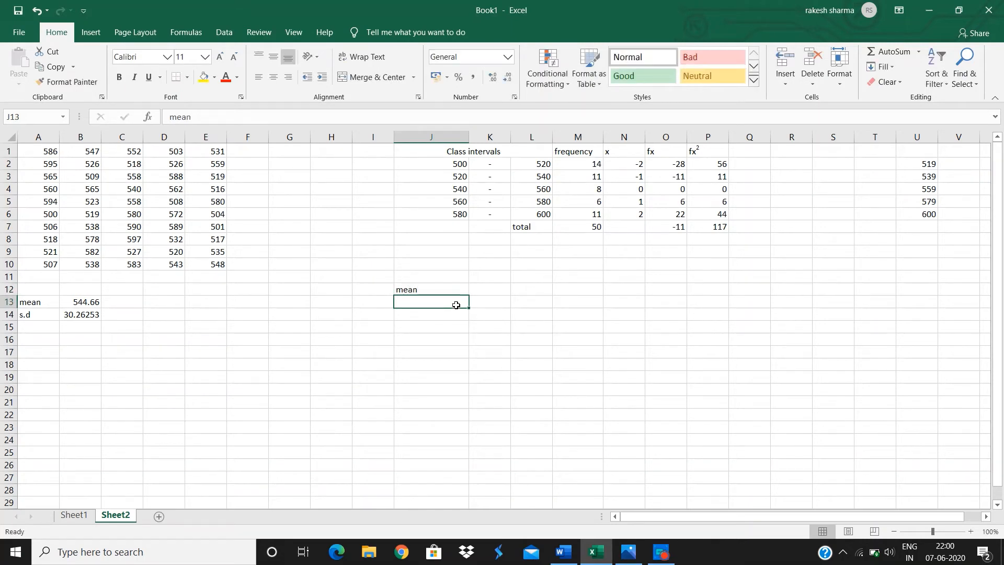
pyautogui.write('s.d')
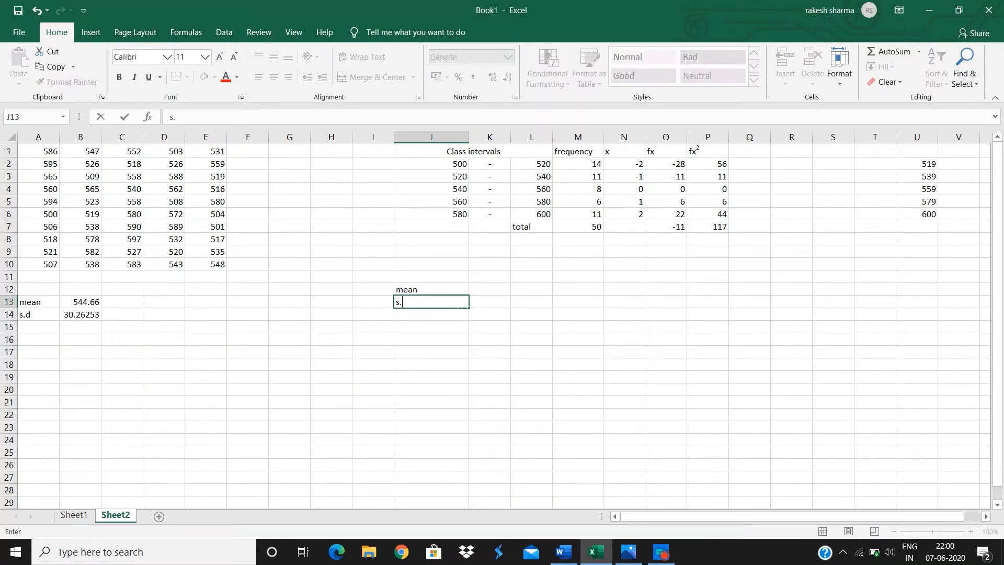
# View the Frequency formulae image in Photos, then return to the workbook.
pyautogui.click(501, 289)
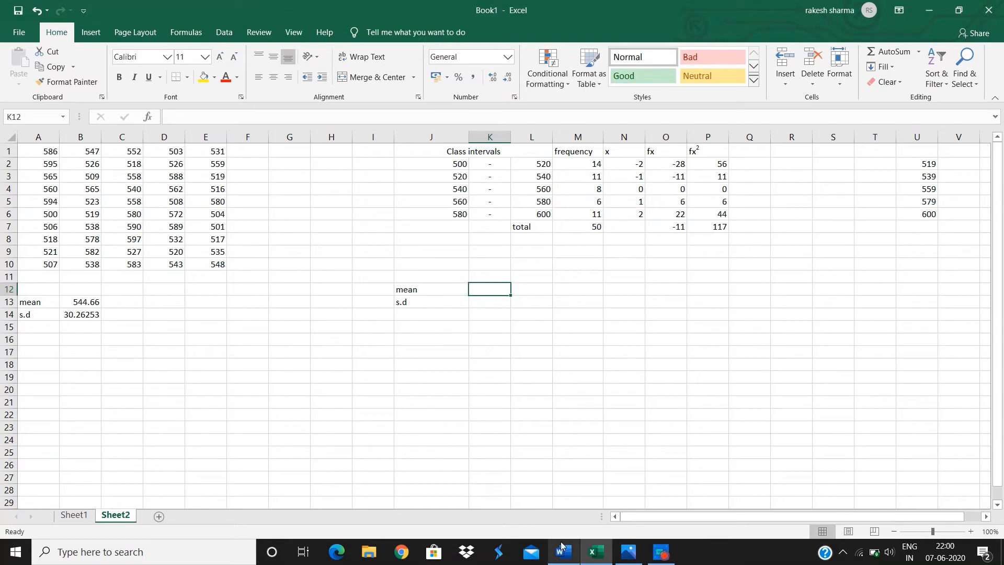
pyautogui.click(628, 552)
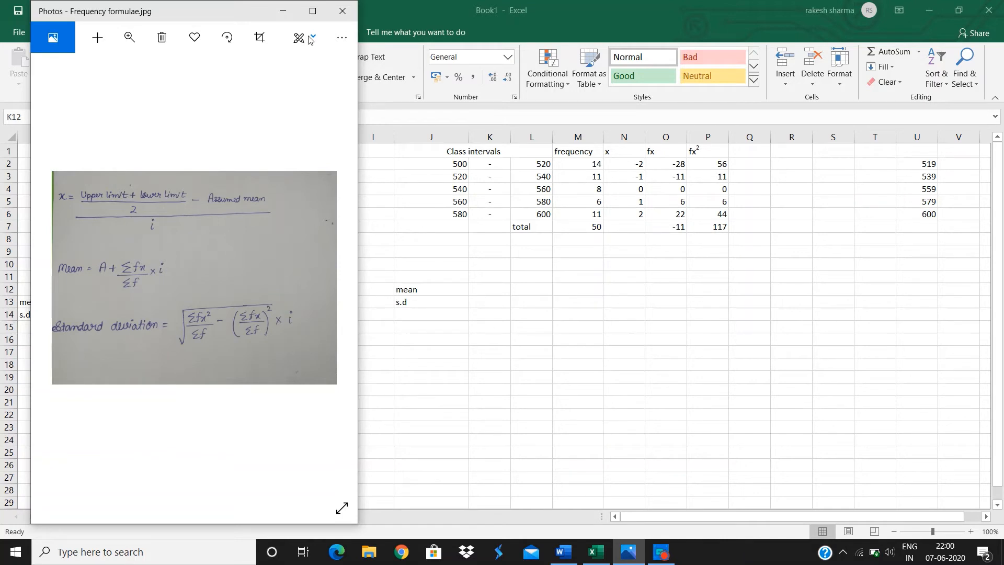
pyautogui.click(283, 10)
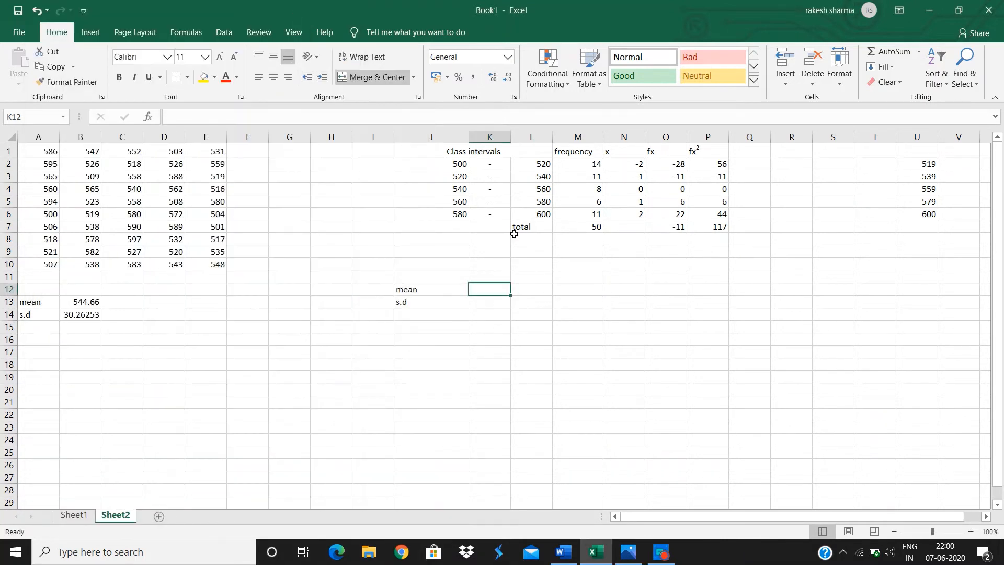
# Enter the grouped mean formula =(L4+J4)/2-(O7/M7)*(L2-J2) in K12.
pyautogui.doubleClick(485, 286)
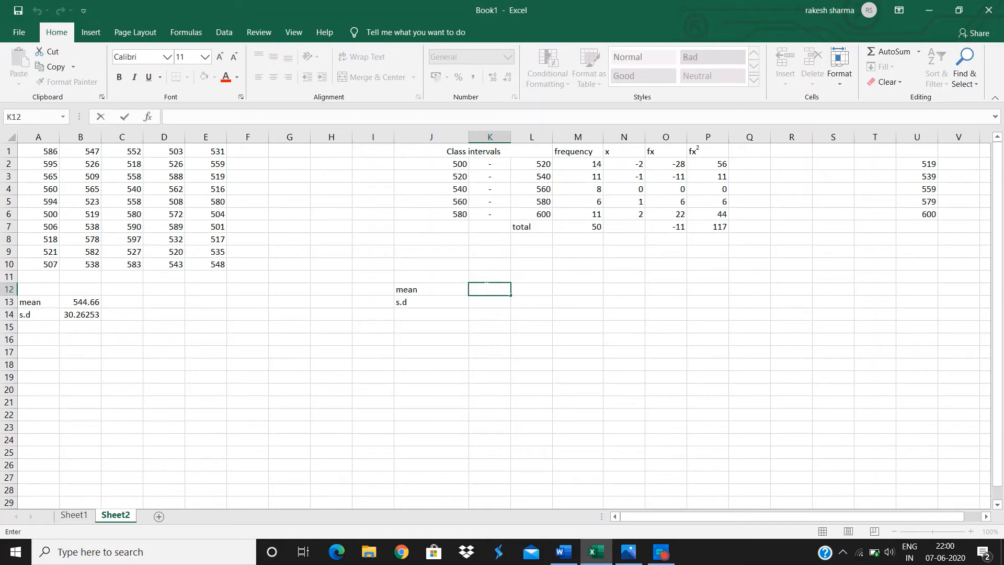
pyautogui.write('=')
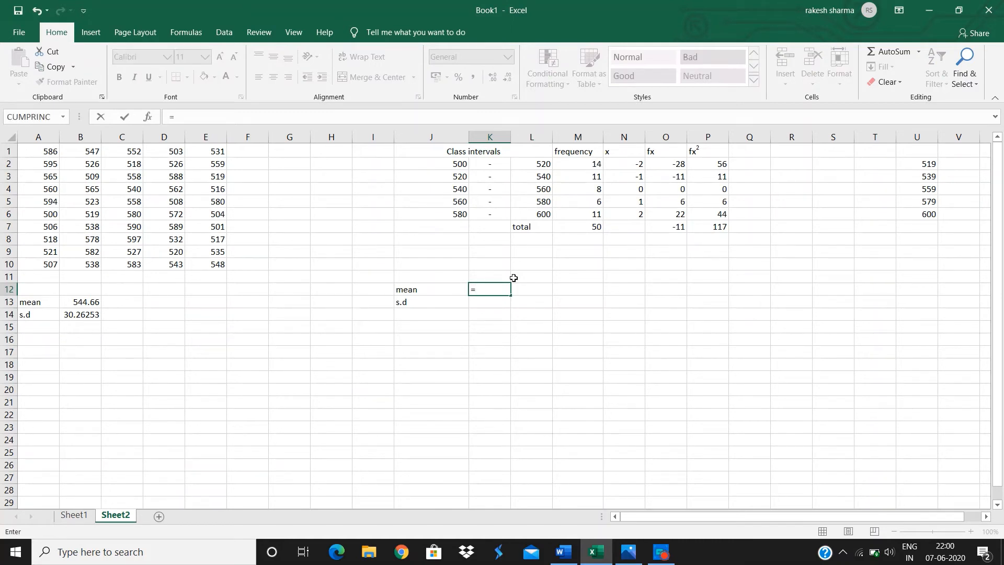
pyautogui.write('(')
pyautogui.click(550, 187)
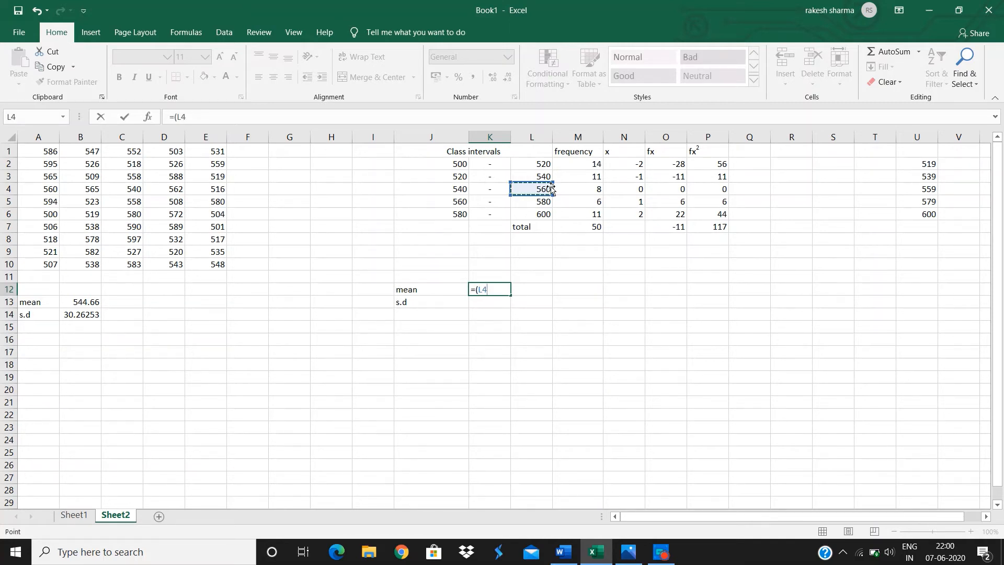
pyautogui.write('+')
pyautogui.click(462, 190)
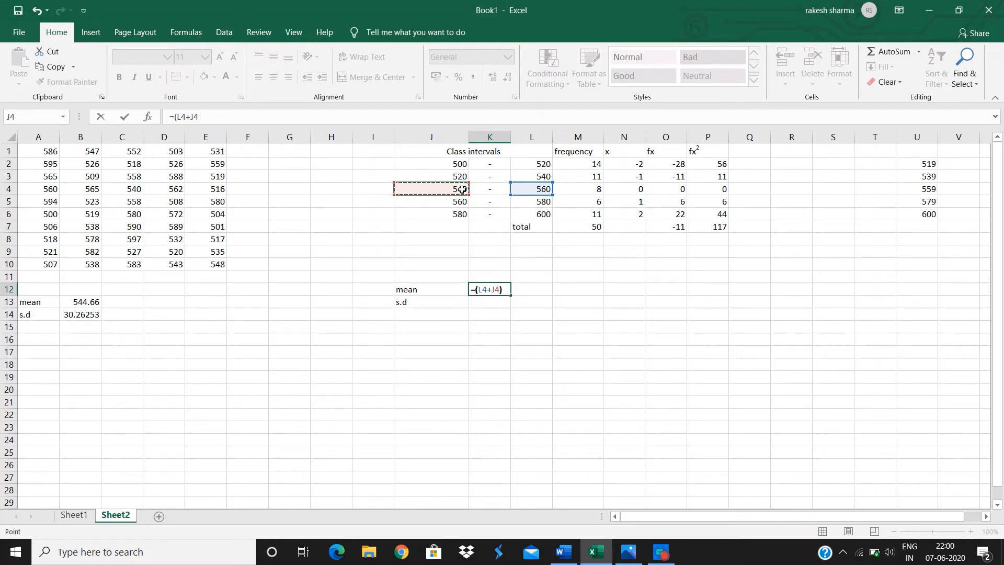
pyautogui.write(')/2-(')
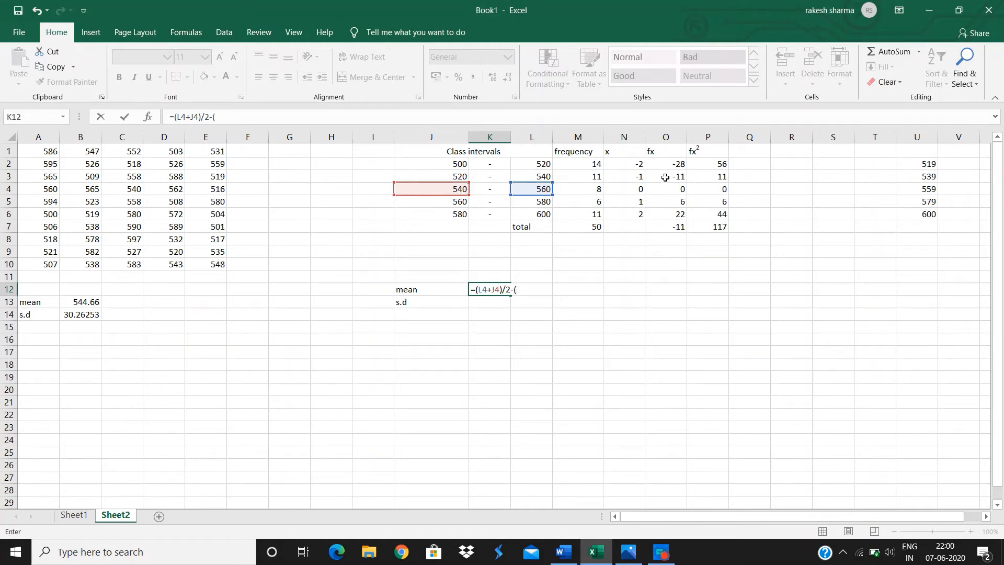
pyautogui.click(660, 231)
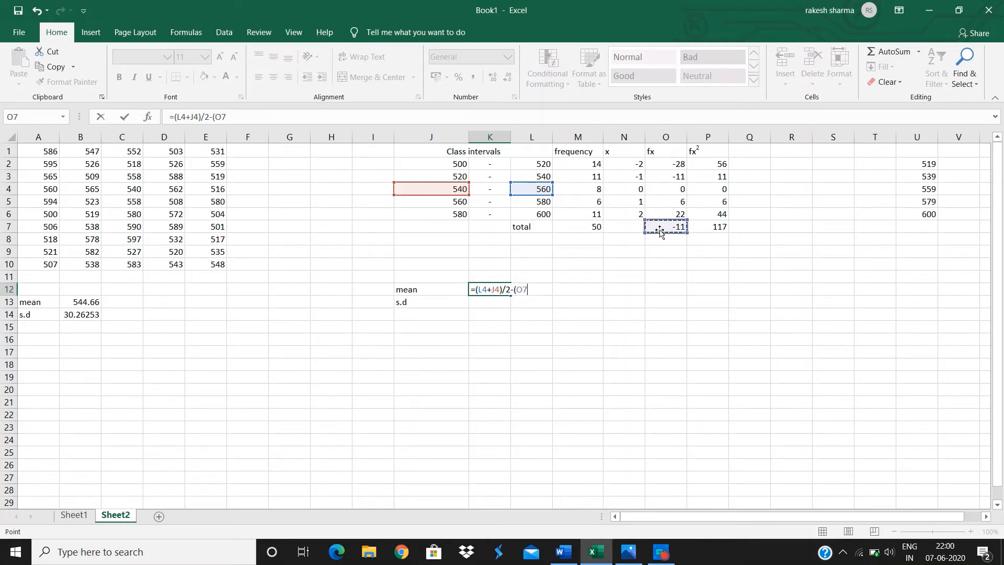
pyautogui.write('/')
pyautogui.click(578, 232)
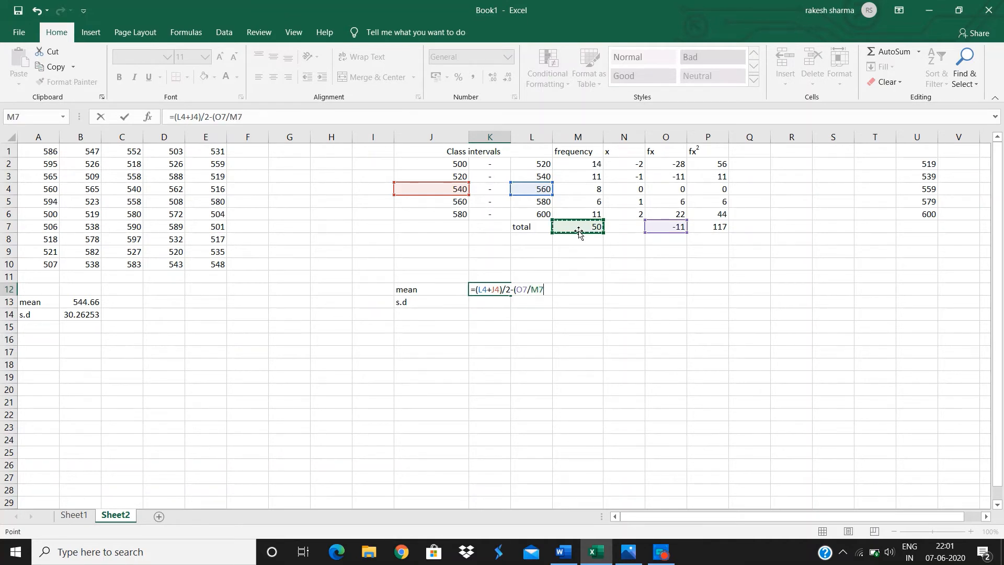
pyautogui.write(')*(')
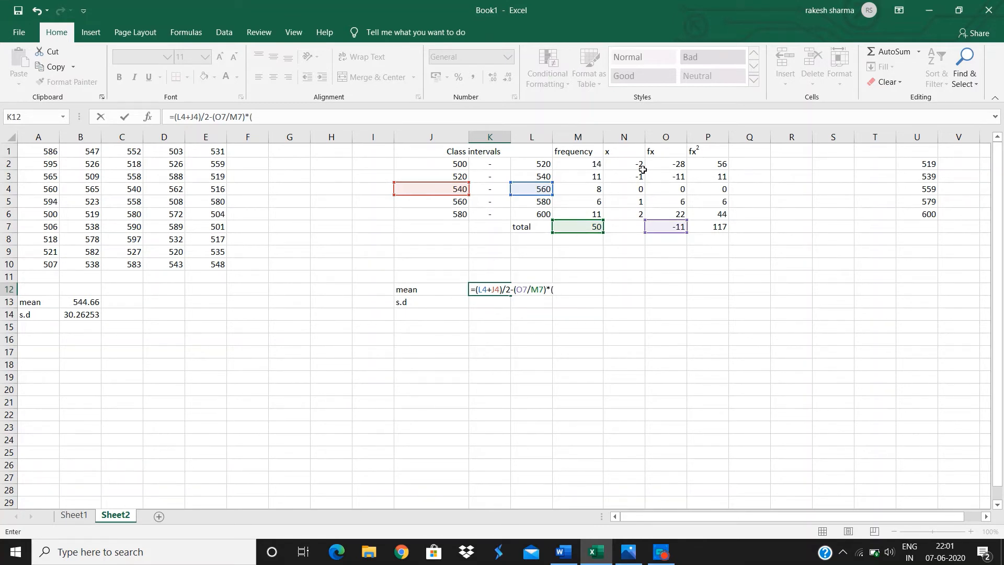
pyautogui.click(545, 162)
pyautogui.write('-')
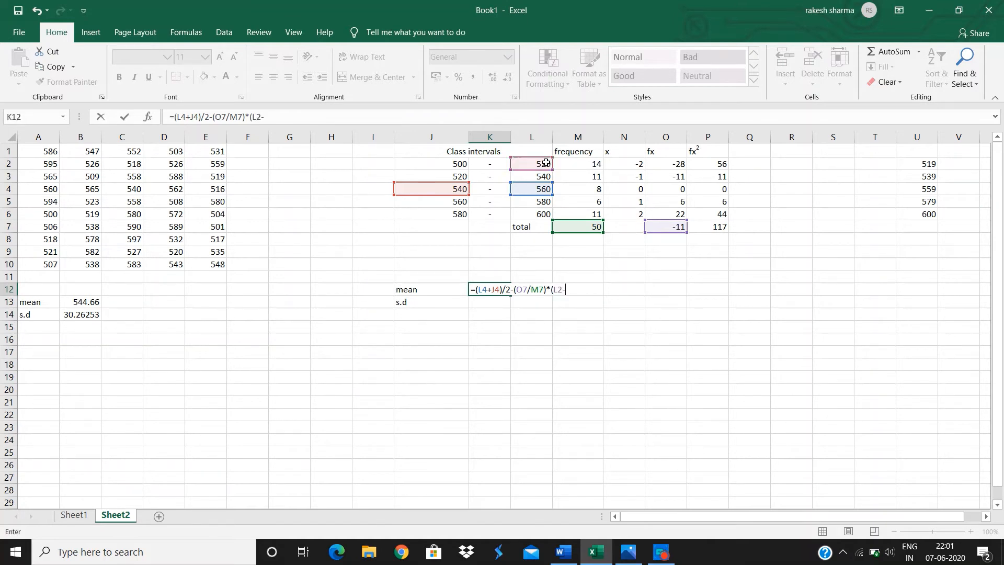
pyautogui.click(454, 162)
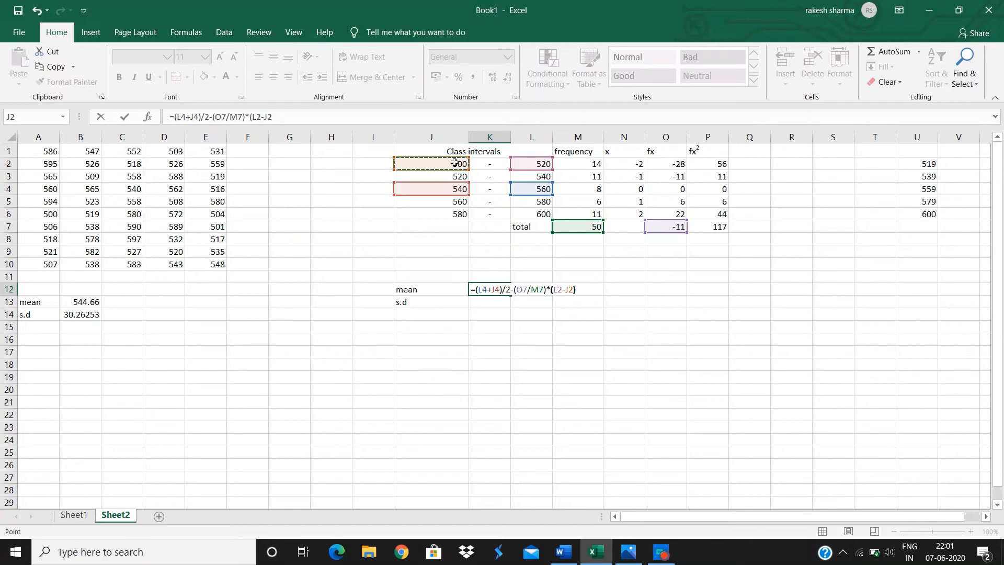
pyautogui.write(')')
pyautogui.press('Return')
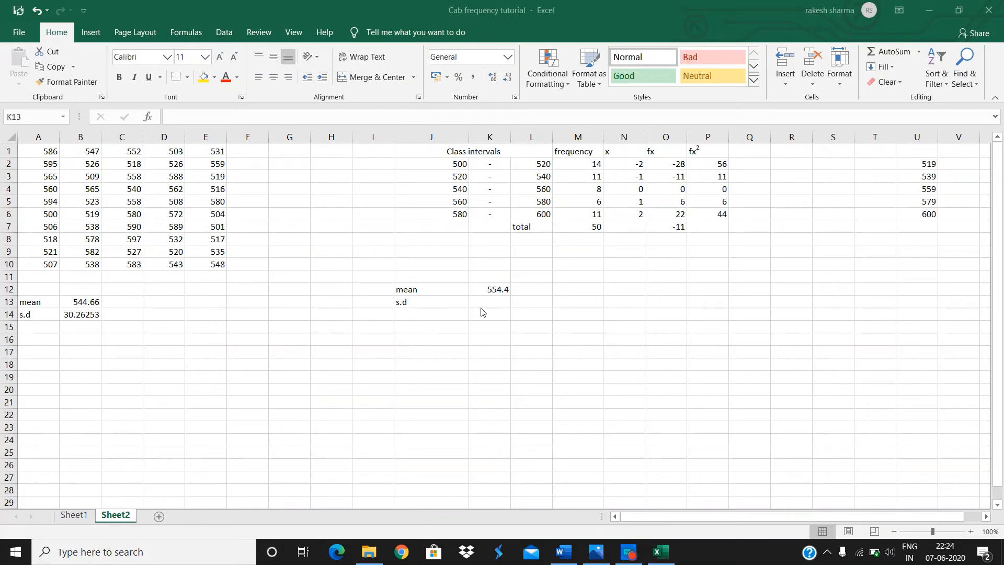
# Check the formula image, then enter the grouped standard deviation formula =((P7/M7)-(O7/M7)^2)^1/2*(L2-J2) in K13.
pyautogui.click(599, 556)
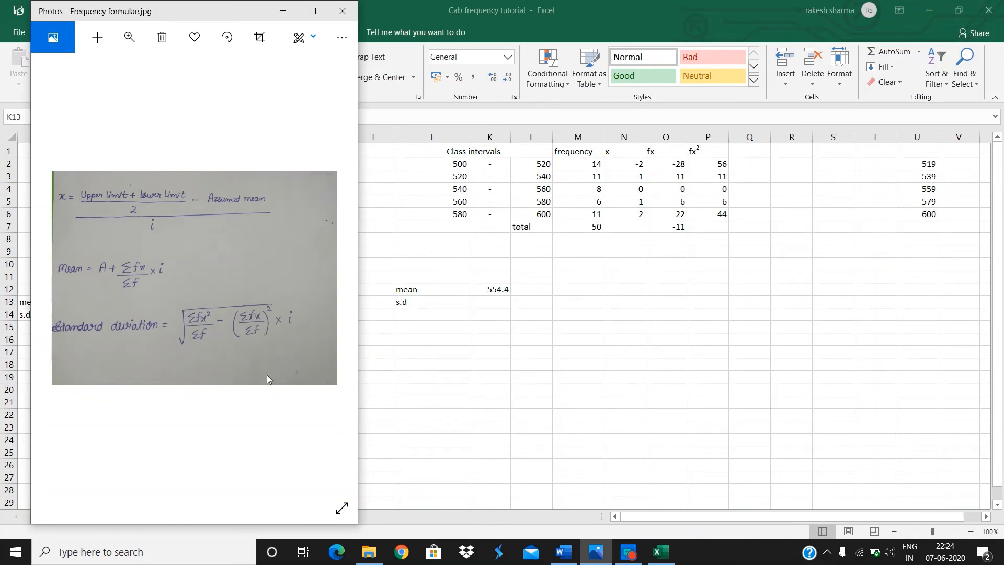
pyautogui.click(283, 11)
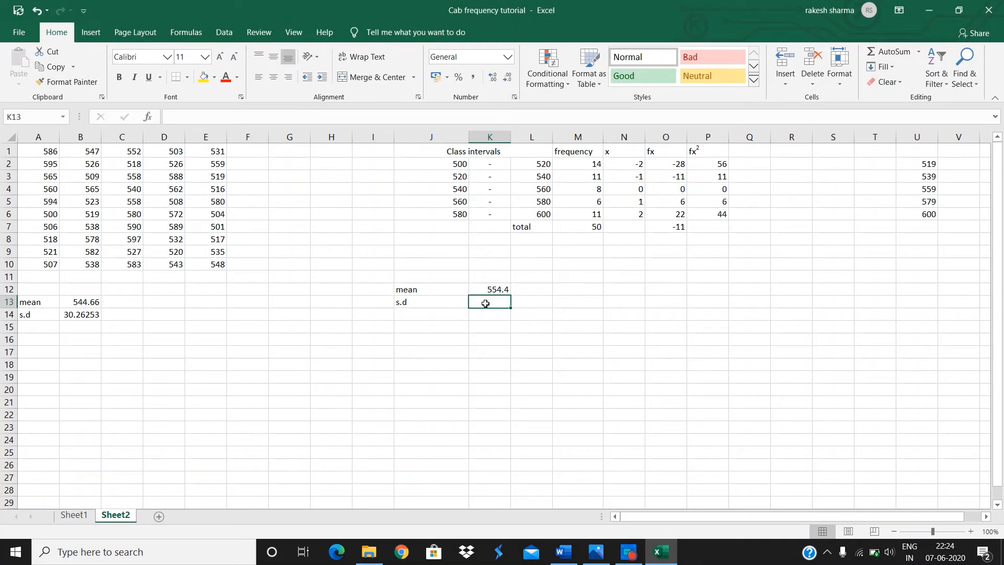
pyautogui.write('=')
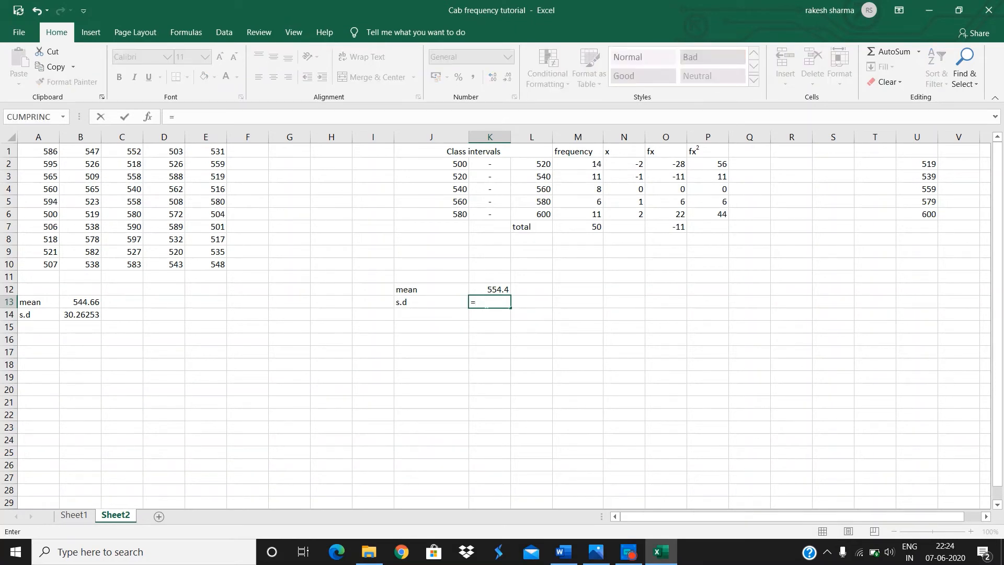
pyautogui.write('((')
pyautogui.click(723, 226)
pyautogui.write('/')
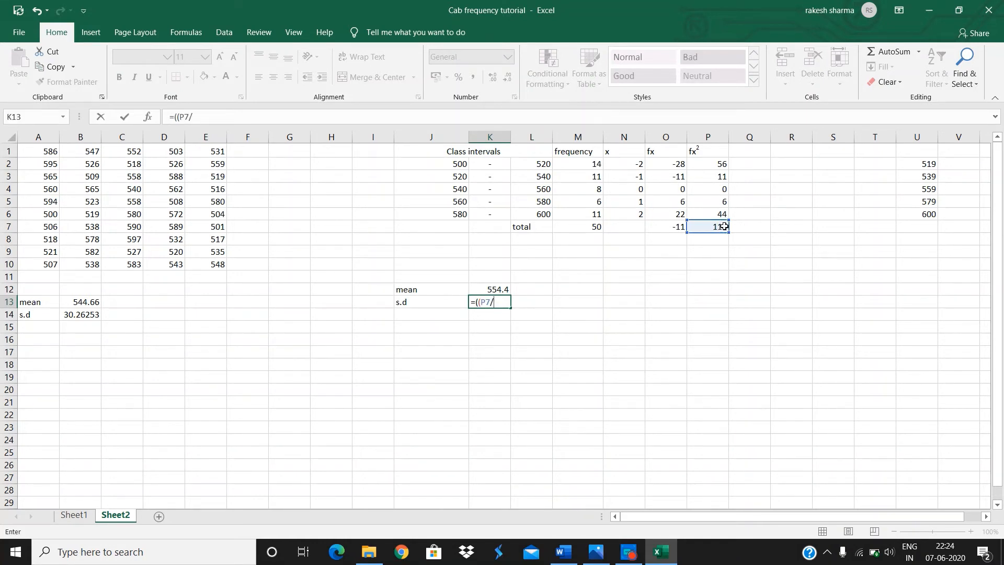
pyautogui.click(588, 227)
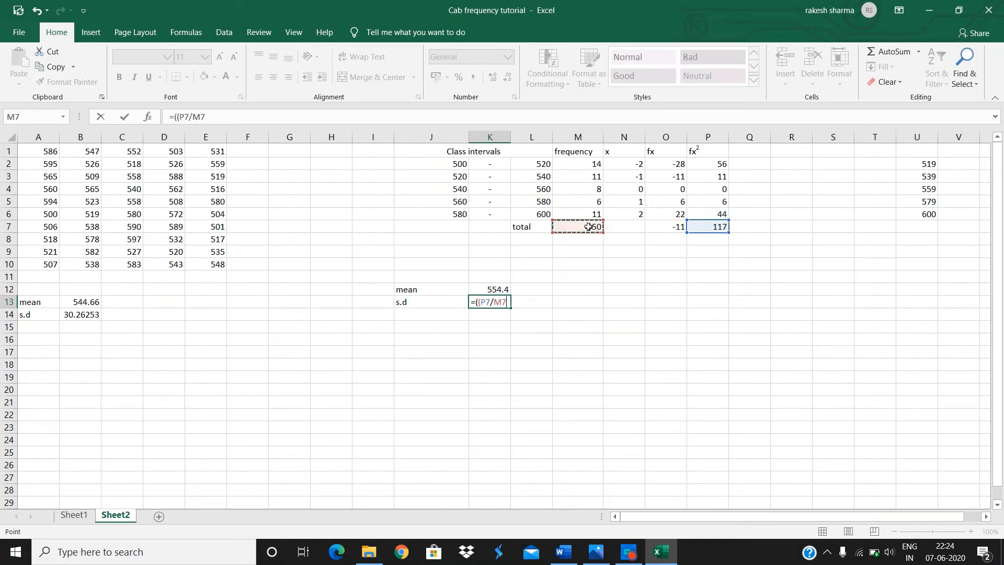
pyautogui.write(')-(')
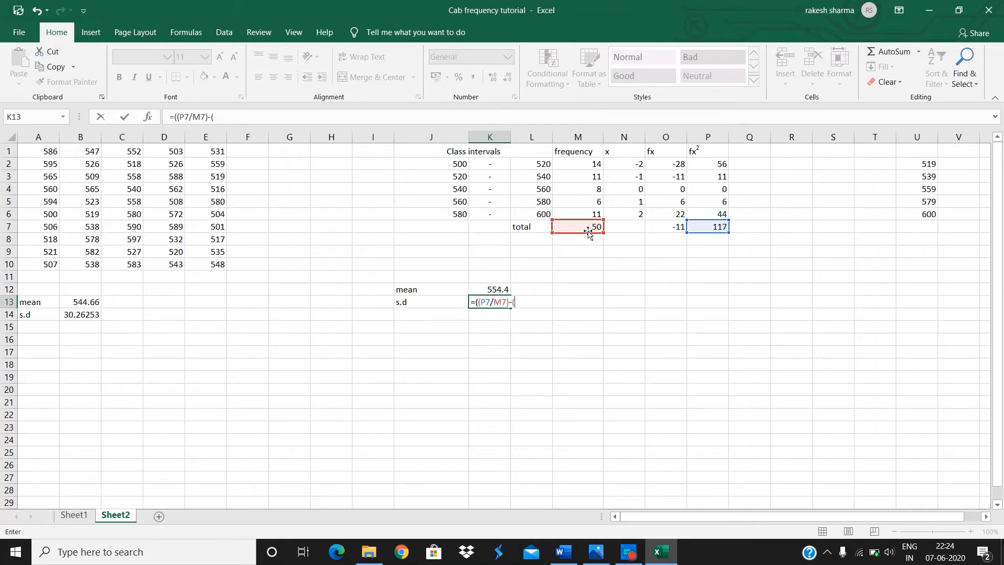
pyautogui.click(664, 226)
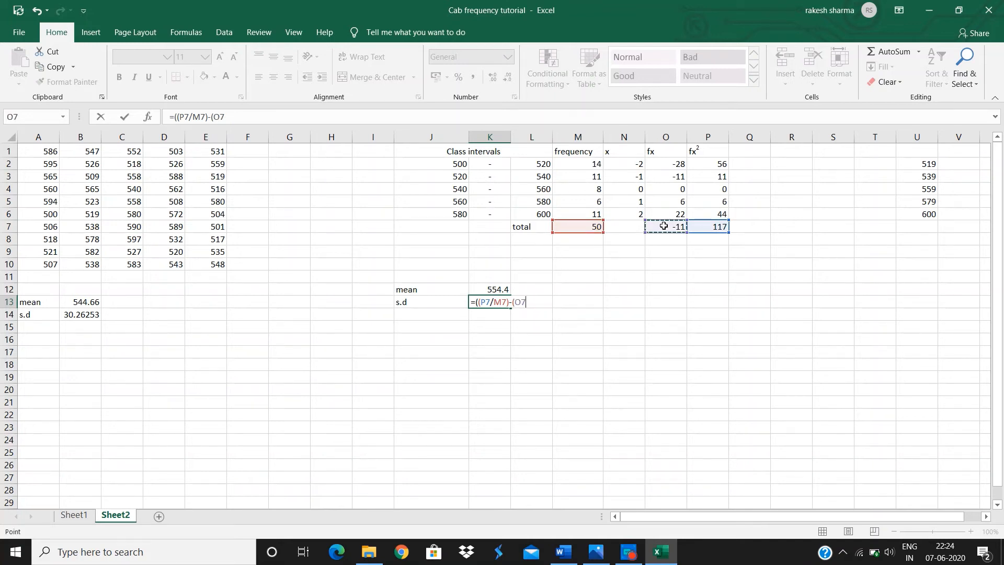
pyautogui.write('/')
pyautogui.click(593, 226)
pyautogui.write(')^')
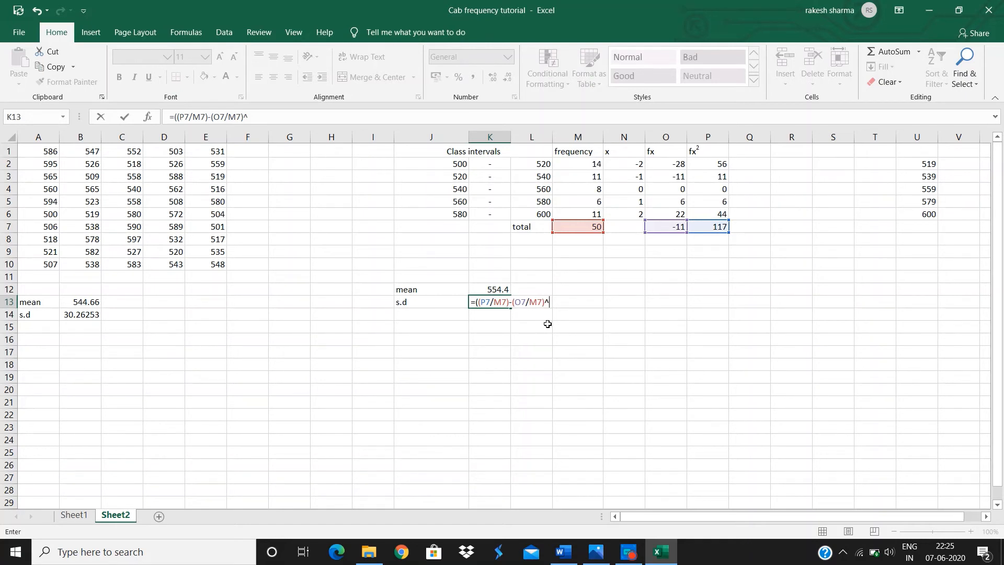
pyautogui.write('2')
pyautogui.write('2*(')
pyautogui.click(537, 164)
pyautogui.write('-')
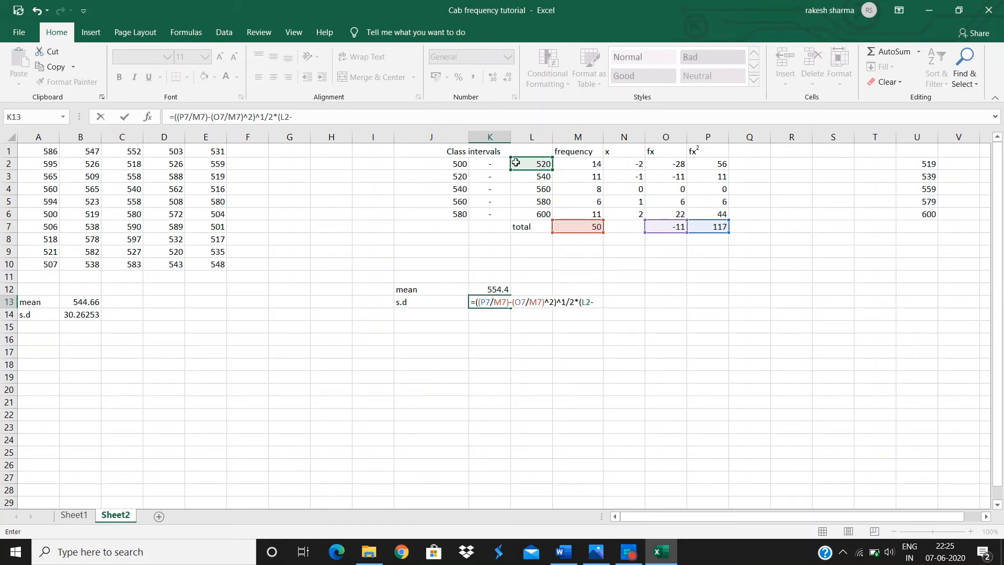
pyautogui.click(463, 164)
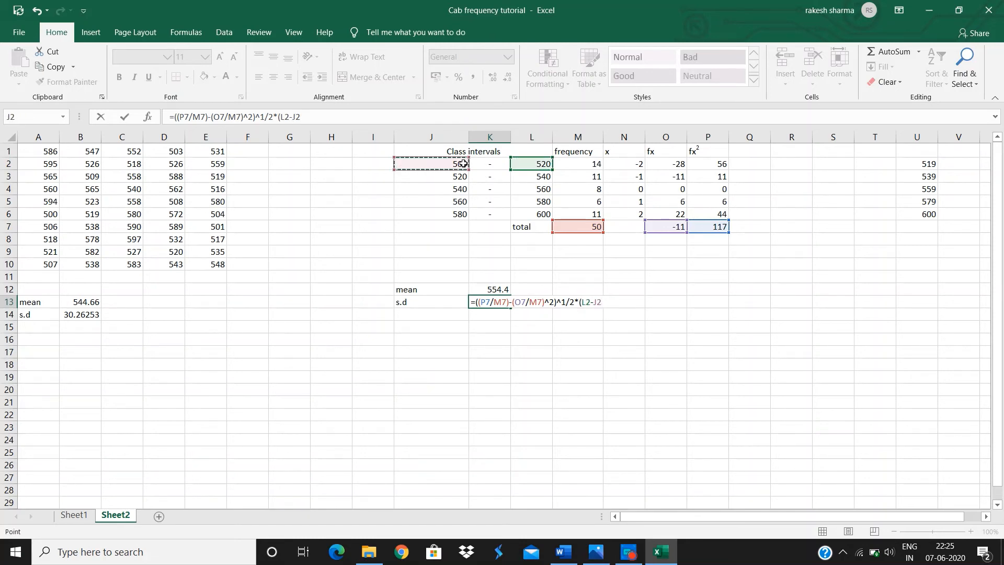
pyautogui.write(')')
pyautogui.press('Return')
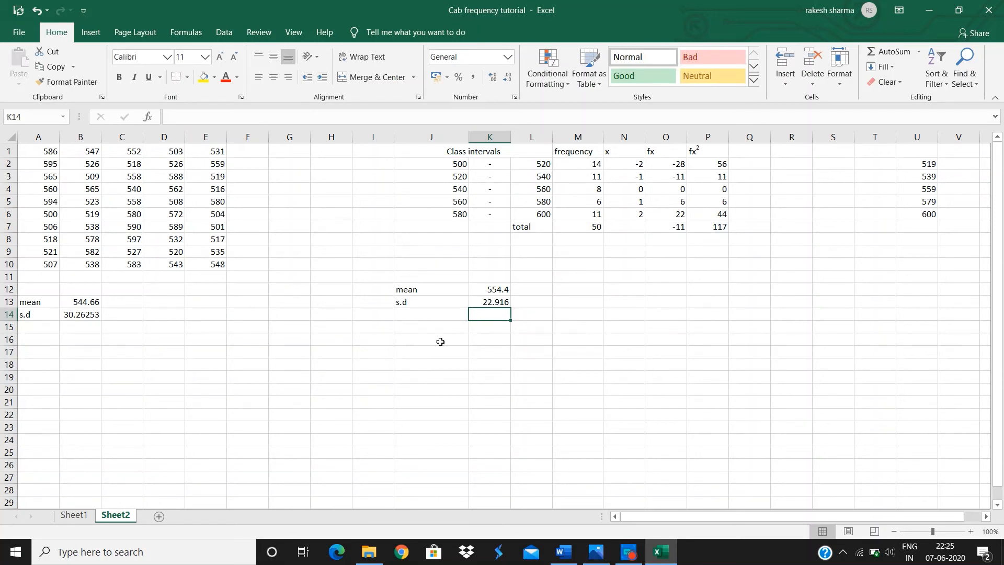
# Sum the values of A1:E10 greater than 560 in K15 with =SUMIF(A1:E10,">560").
pyautogui.click(417, 330)
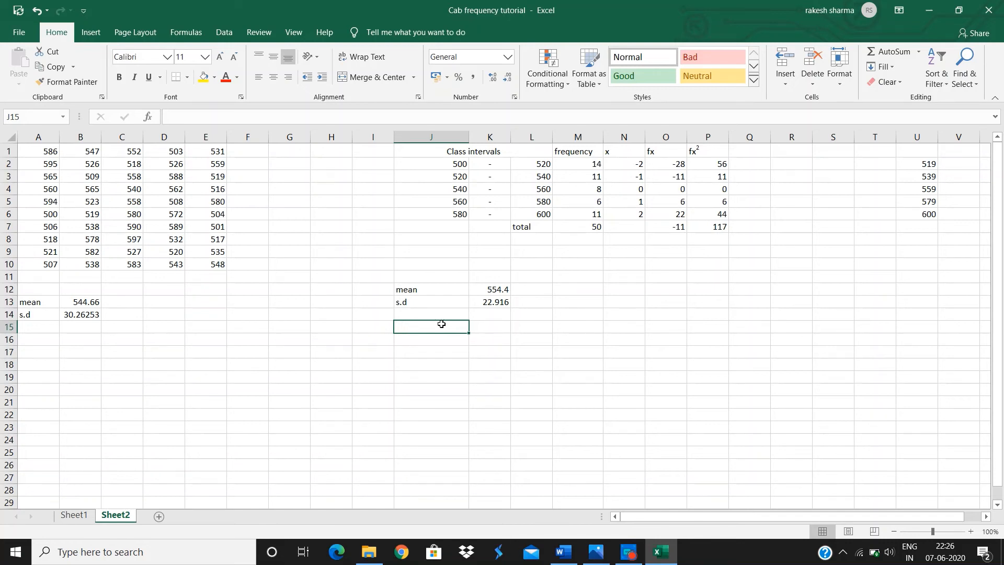
pyautogui.click(489, 330)
pyautogui.write('=sumi')
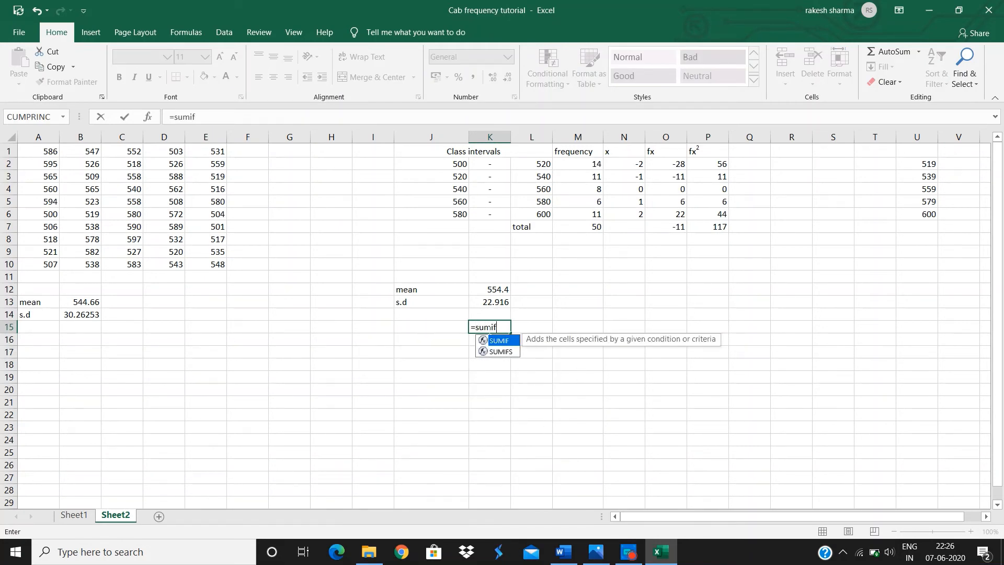
pyautogui.write('f')
pyautogui.press('Tab')
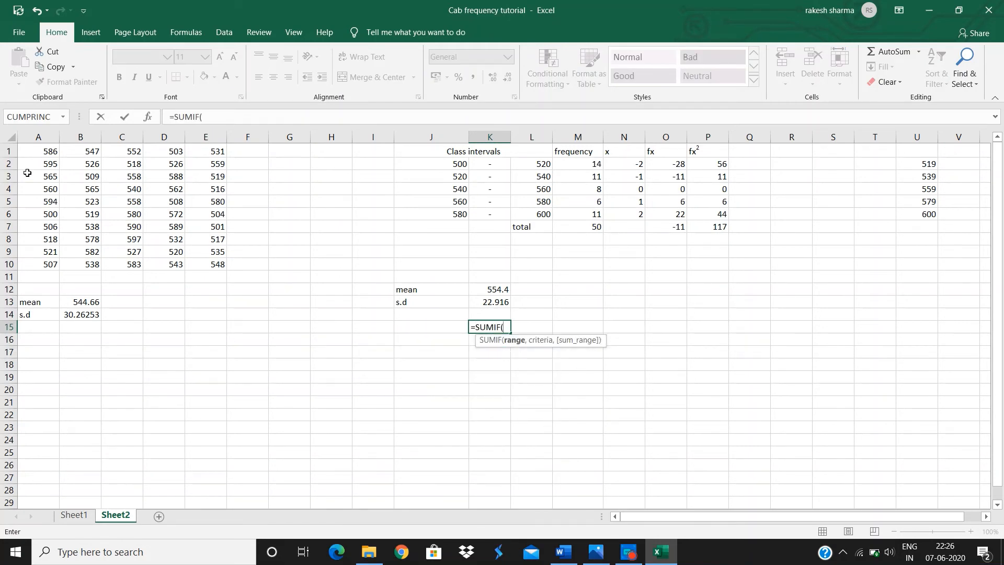
pyautogui.moveTo(31, 151); pyautogui.dragTo(197, 264)
pyautogui.write(',')
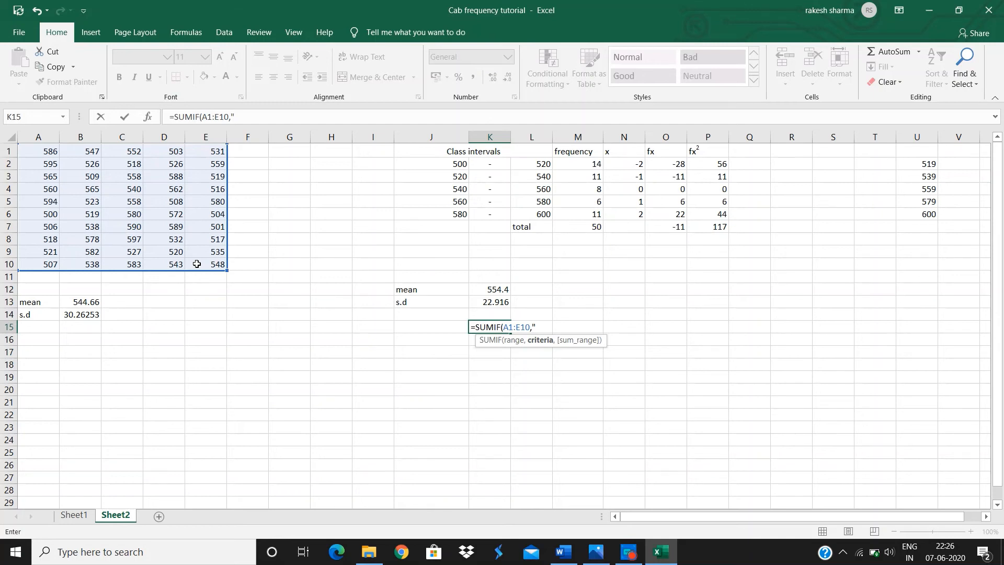
pyautogui.write('">560')
pyautogui.write(')')
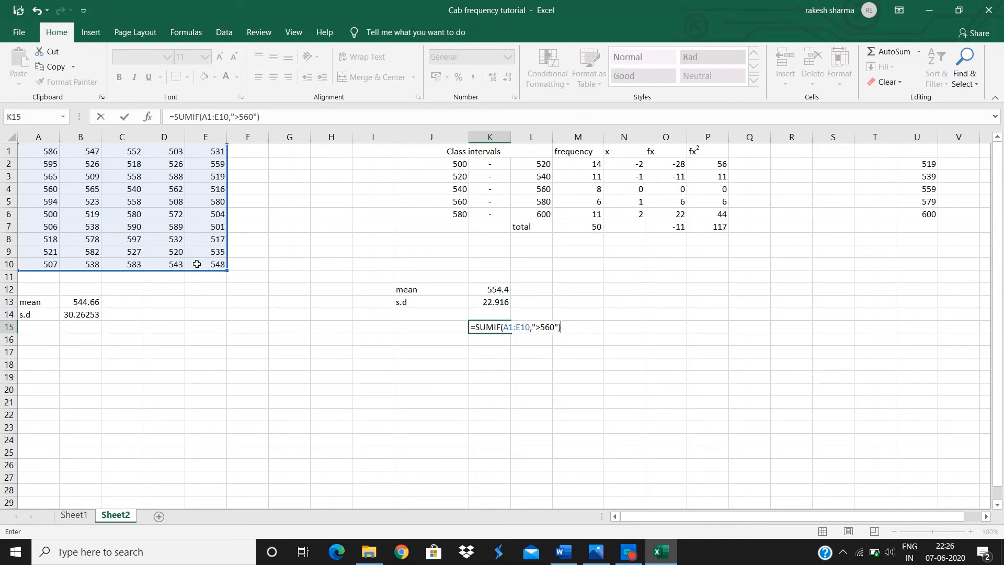
pyautogui.press('Return')
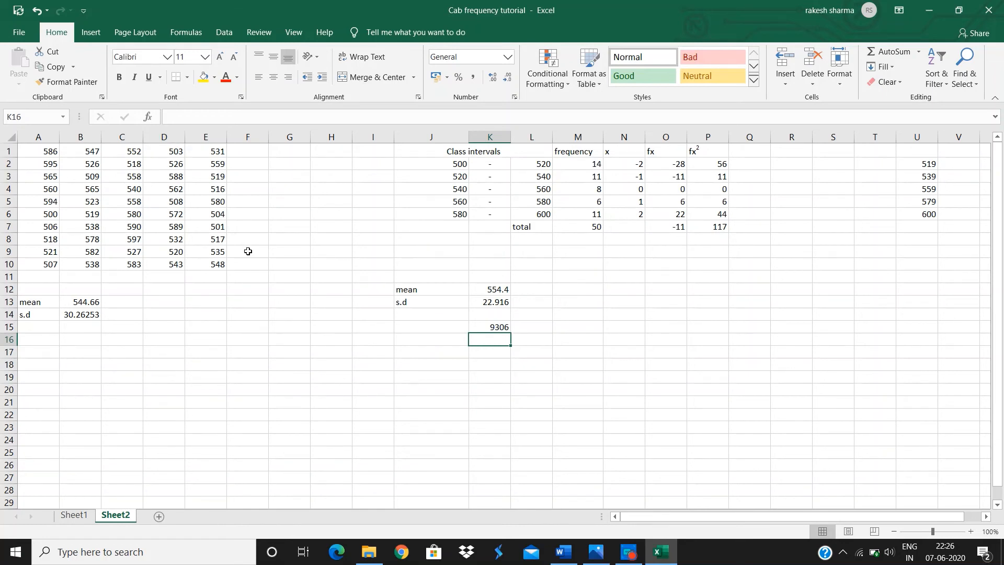
# Count the values of A1:E10 greater than 560 in K16 with =COUNTIF(A1:E10,">560").
pyautogui.write('=count')
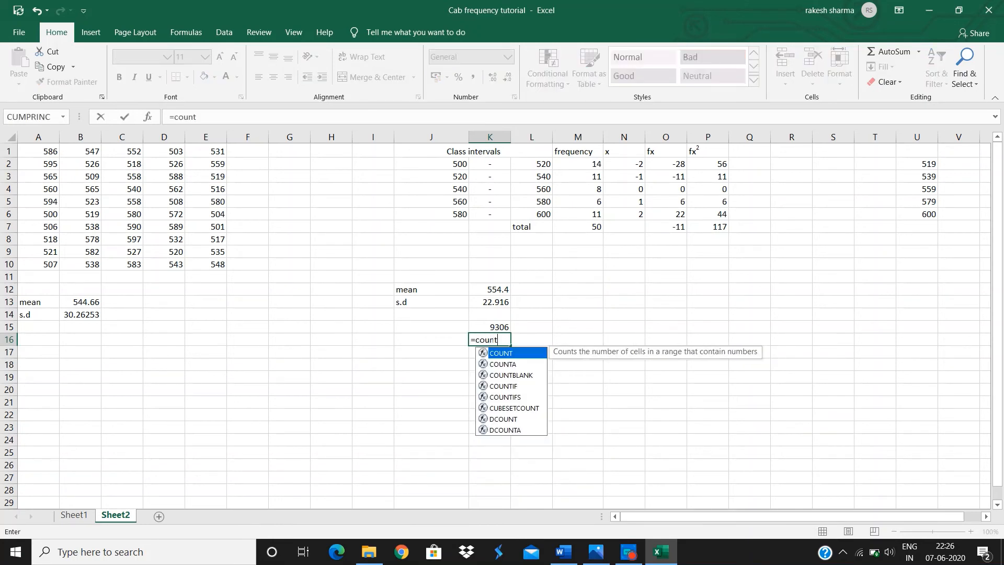
pyautogui.write('if')
pyautogui.press('Tab')
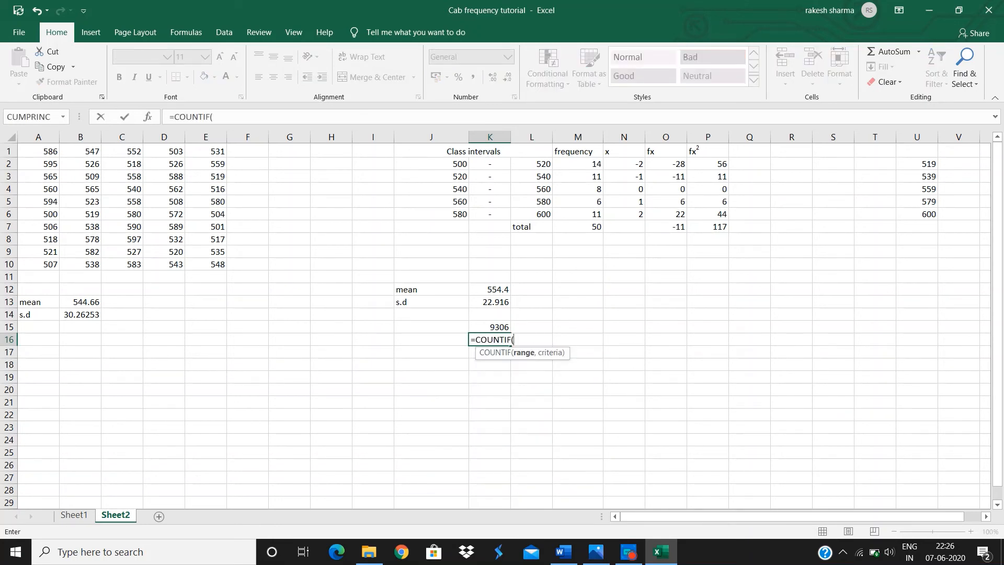
pyautogui.moveTo(50, 151); pyautogui.dragTo(204, 260)
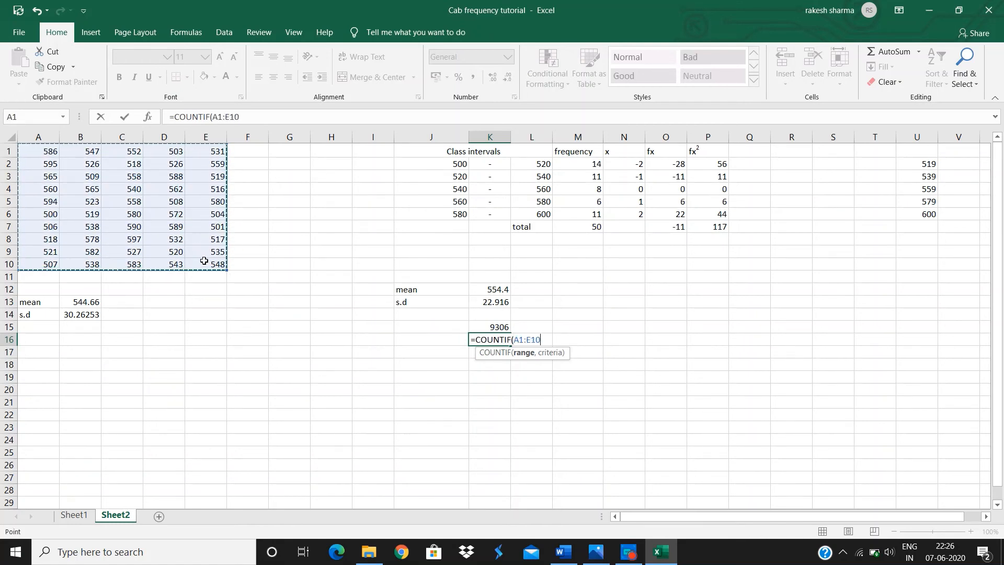
pyautogui.write(',')
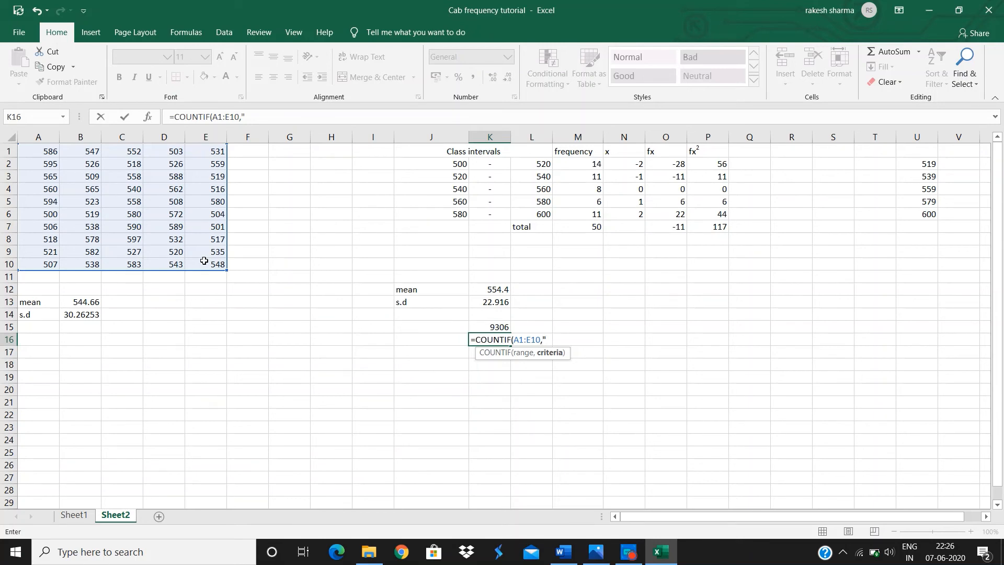
pyautogui.write('">560")')
pyautogui.press('Return')
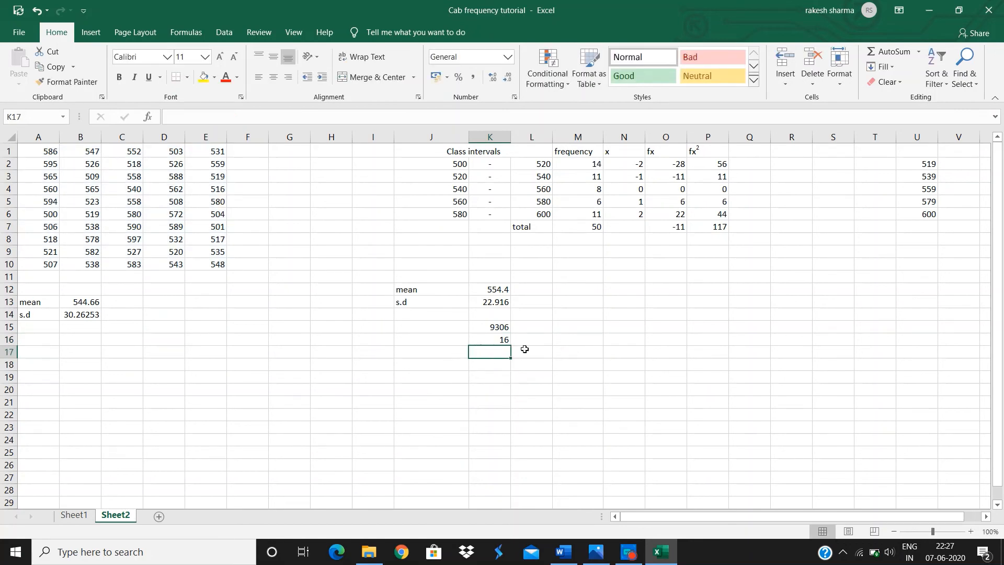
# Enter the labels skewness in J17 and kurtosis in J18.
pyautogui.click(436, 354)
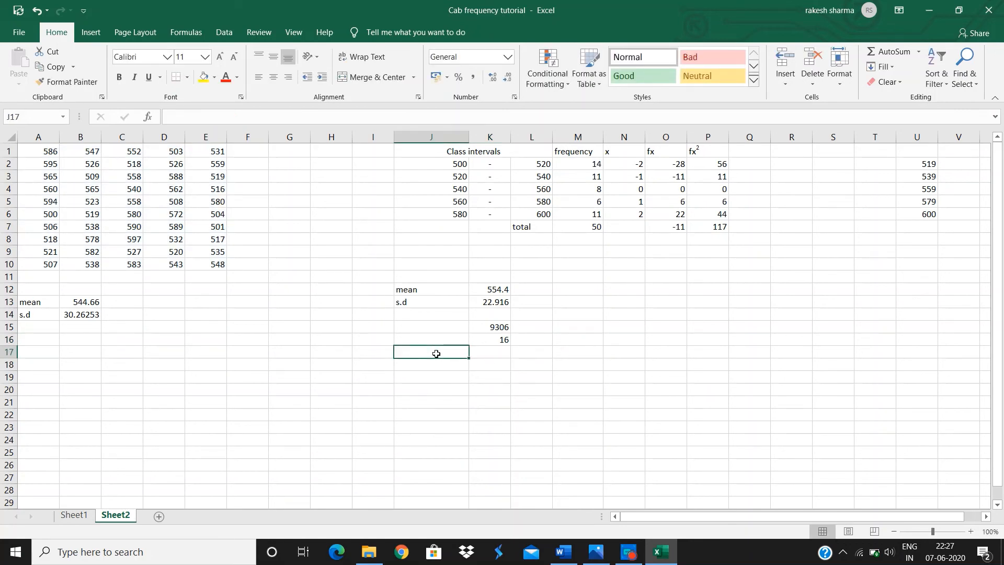
pyautogui.write('skewness')
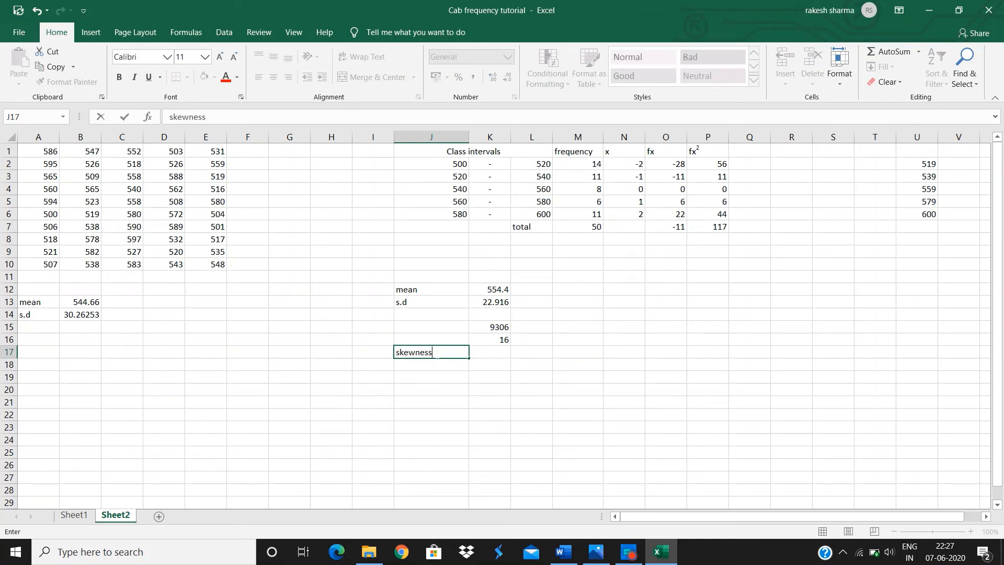
pyautogui.press('Return')
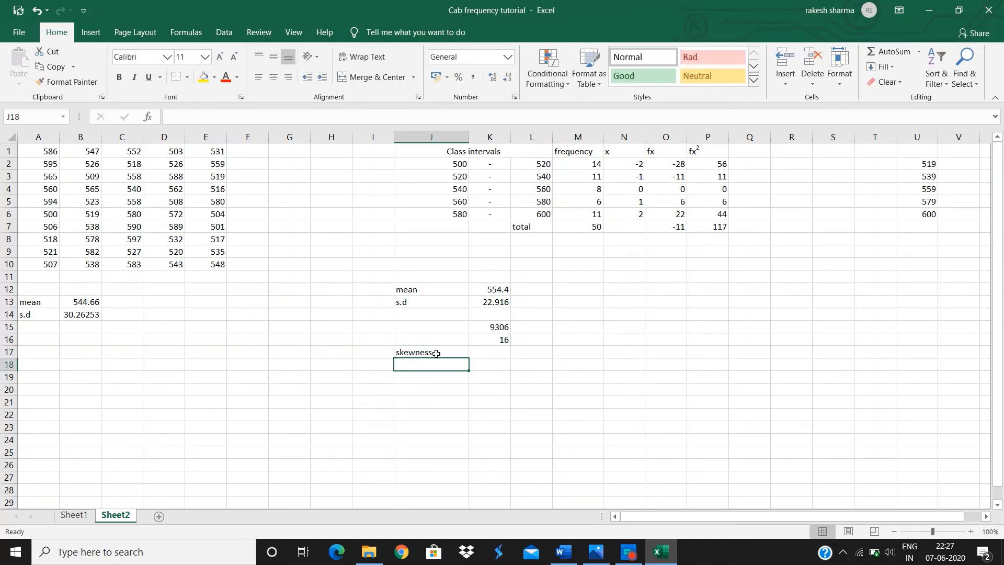
pyautogui.write('k')
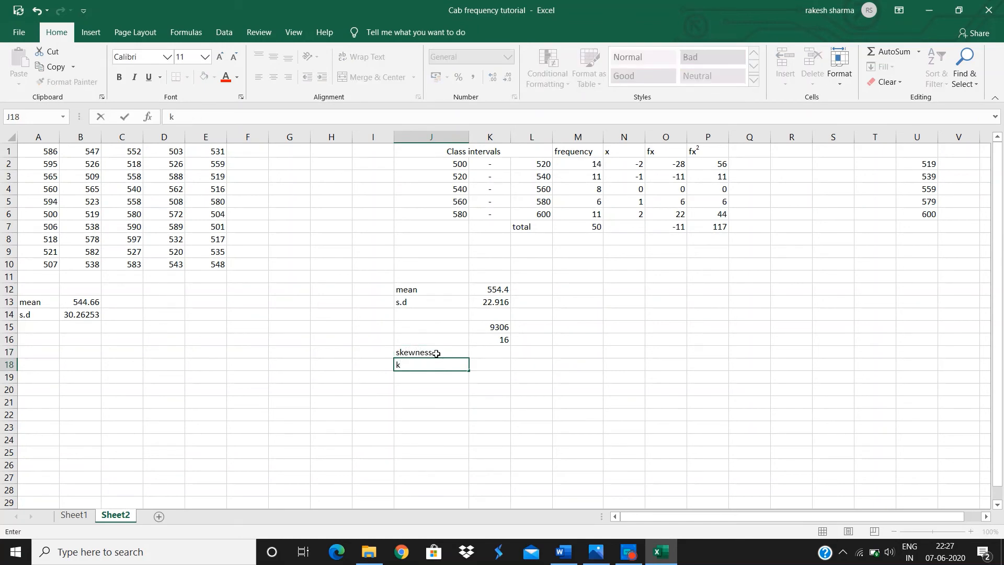
pyautogui.write('urtosis')
# Compute the skewness of A1:E10 in K17 with the SKEW function.
pyautogui.click(486, 353)
pyautogui.write('=skew')
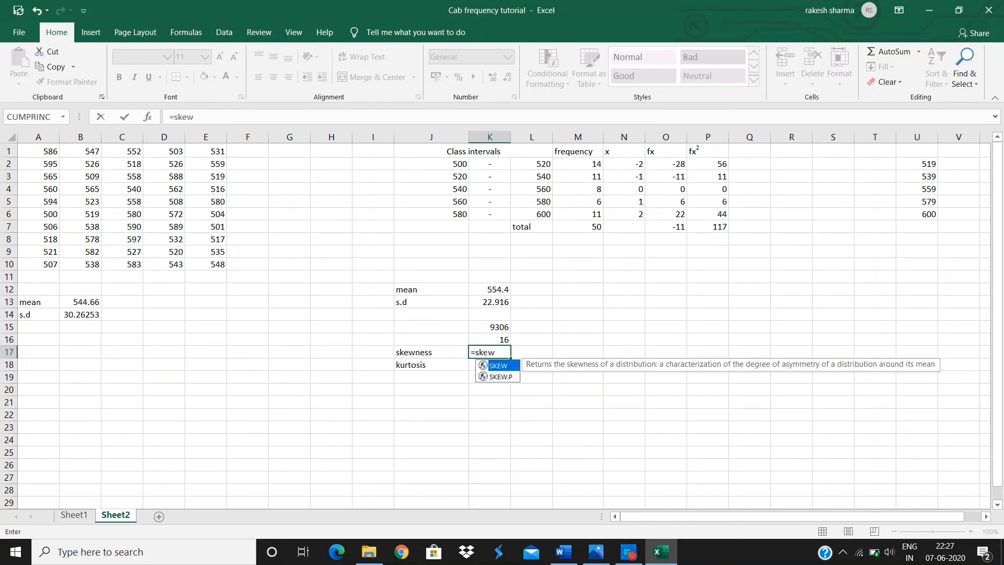
pyautogui.press('Tab')
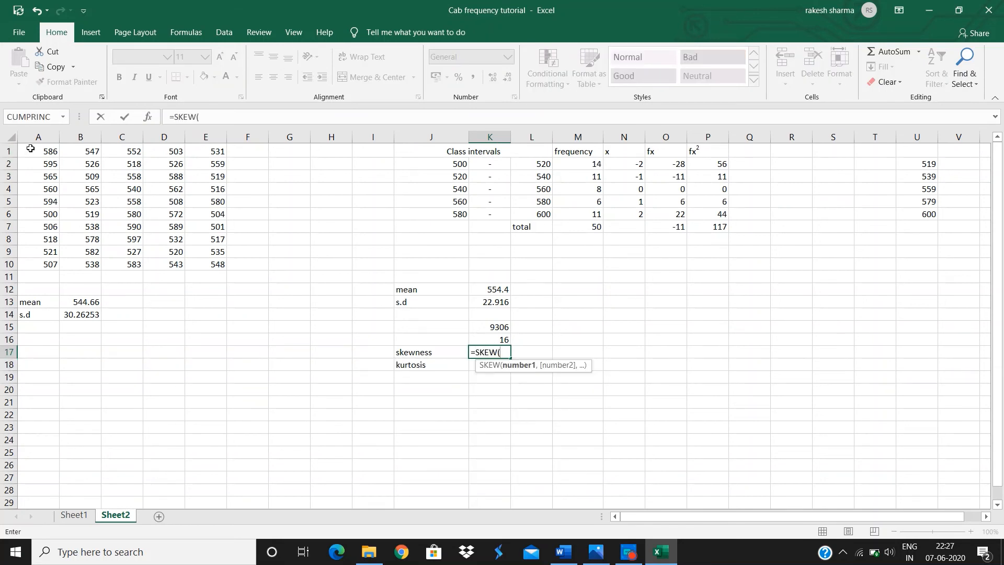
pyautogui.moveTo(31, 148); pyautogui.dragTo(198, 266)
pyautogui.press('Return')
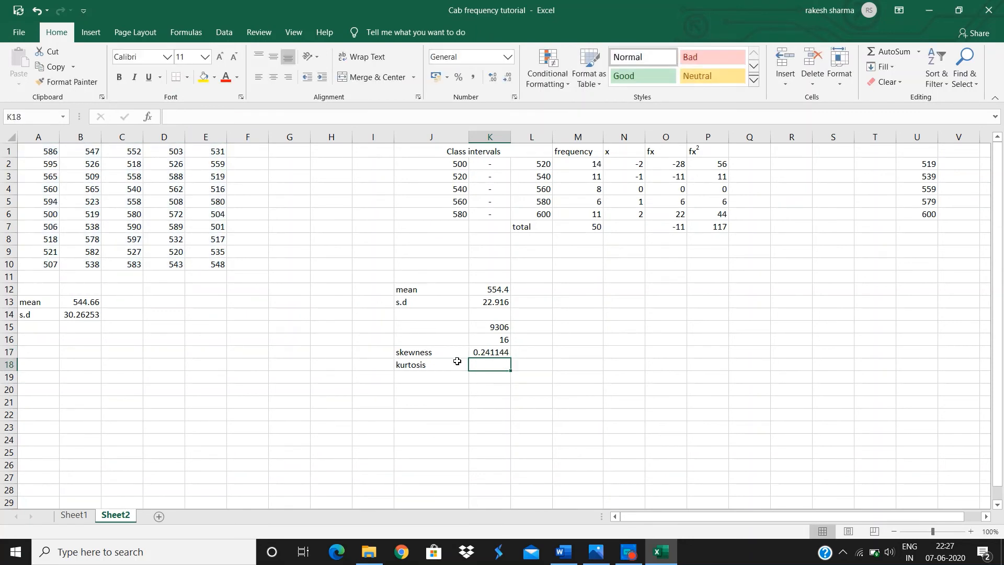
# Compute the kurtosis of A1:E10 in K18 with the KURT function.
pyautogui.write('=kurt')
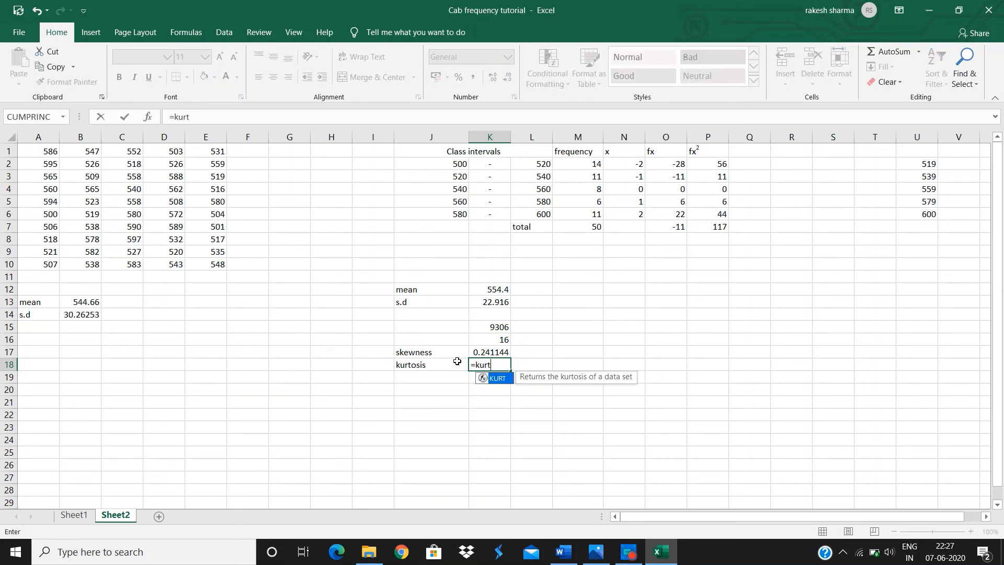
pyautogui.press('Tab')
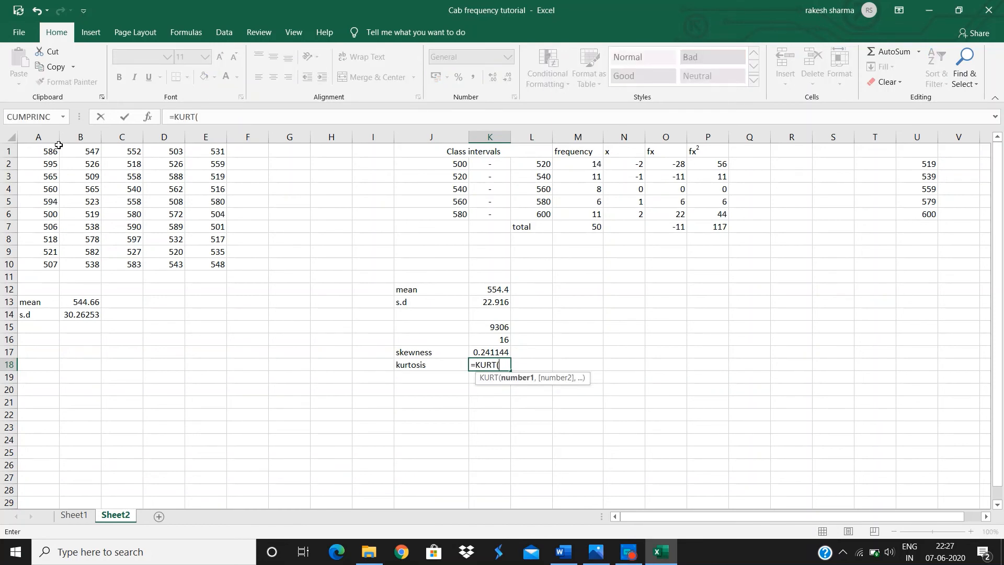
pyautogui.moveTo(59, 146); pyautogui.dragTo(210, 265)
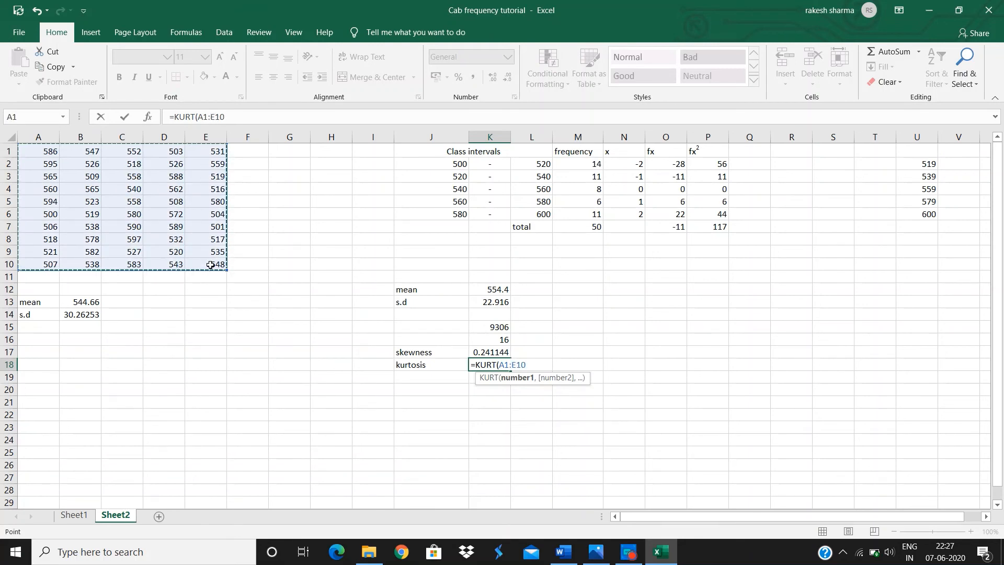
pyautogui.write(')')
pyautogui.press('Return')
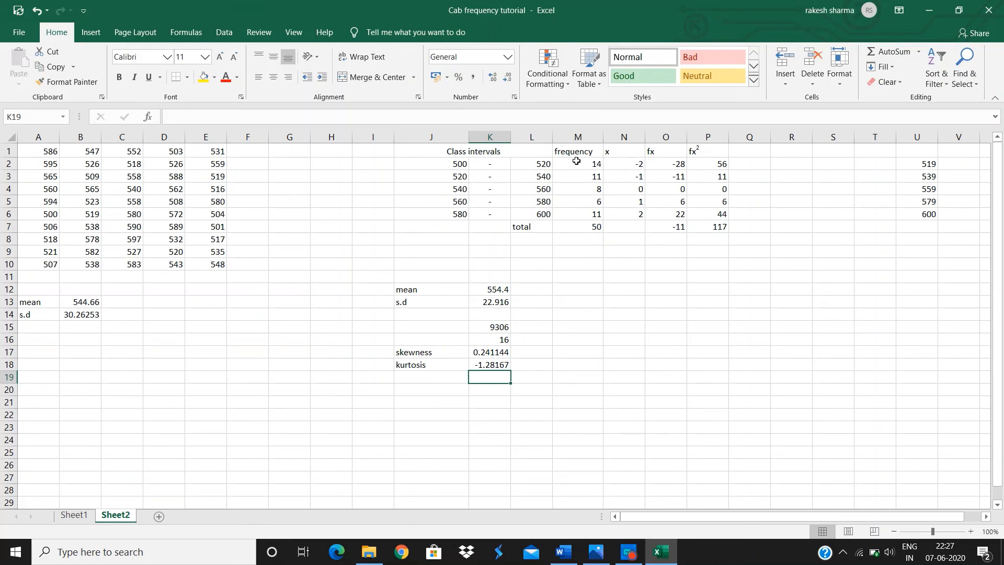
# Insert a 2-D pie chart of the frequencies in M2:M6.
pyautogui.moveTo(576, 163); pyautogui.dragTo(582, 209)
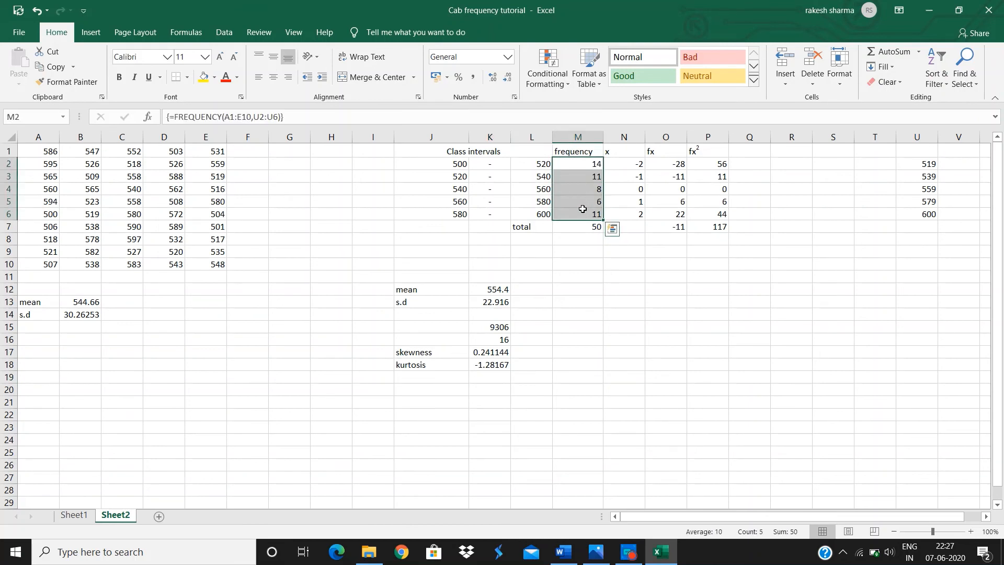
pyautogui.click(92, 33)
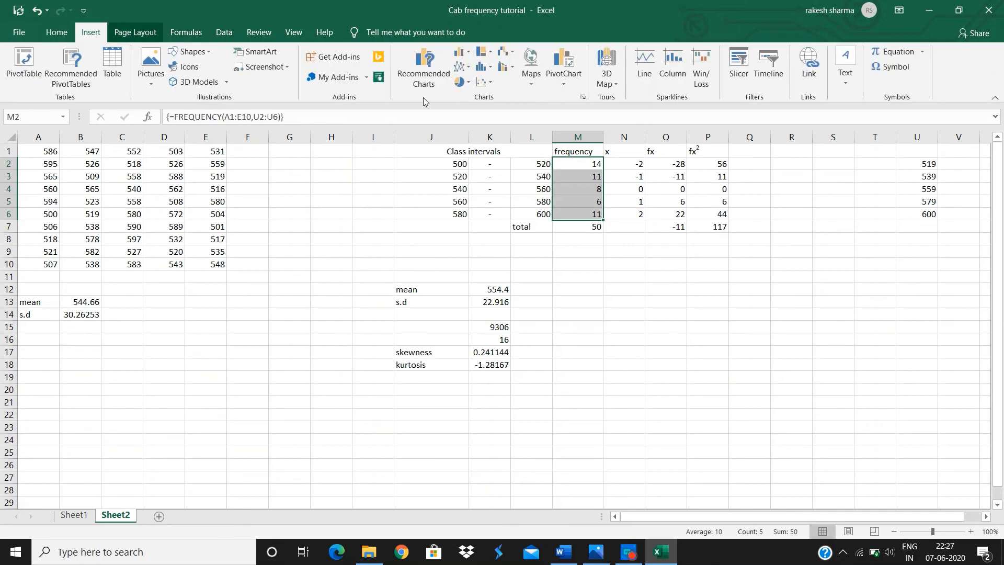
pyautogui.click(466, 86)
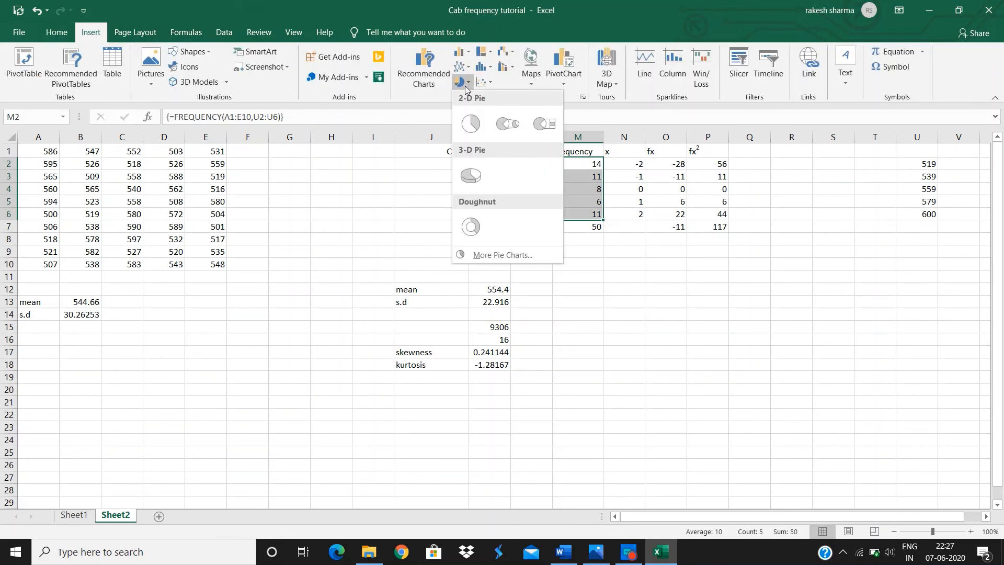
pyautogui.click(471, 124)
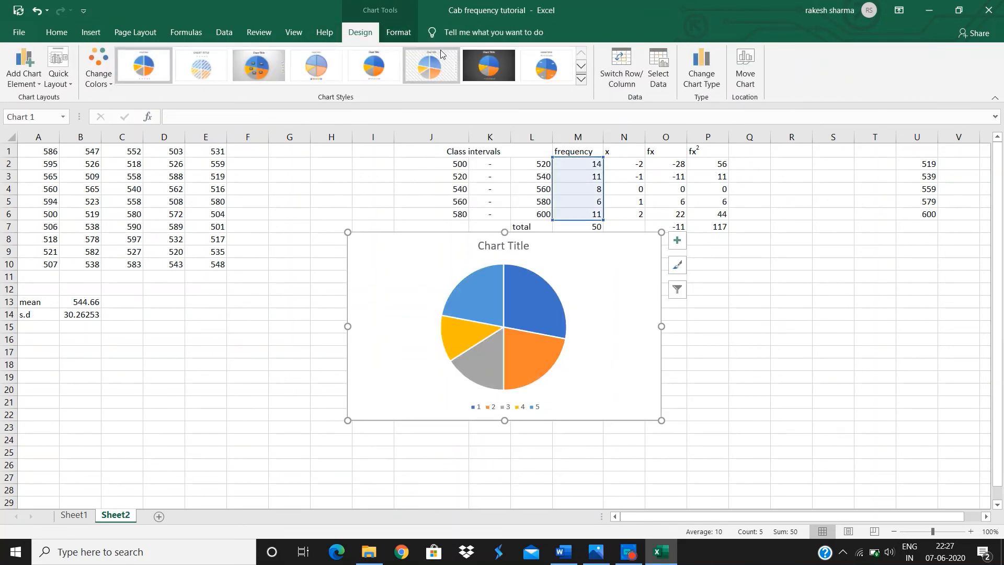
# Set the pie chart's category labels to the class interval range J2:L6.
pyautogui.click(545, 65)
pyautogui.click(649, 80)
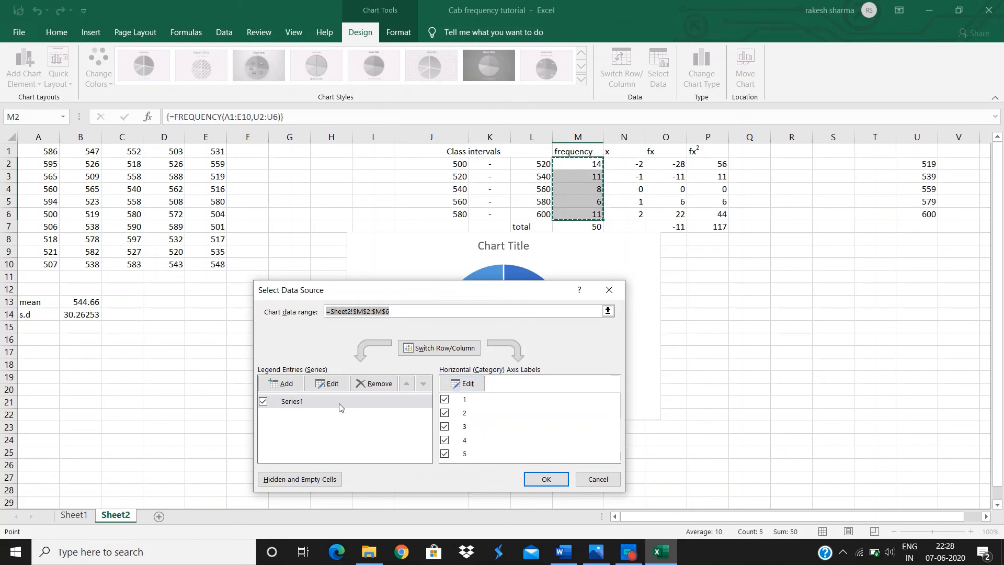
pyautogui.click(458, 386)
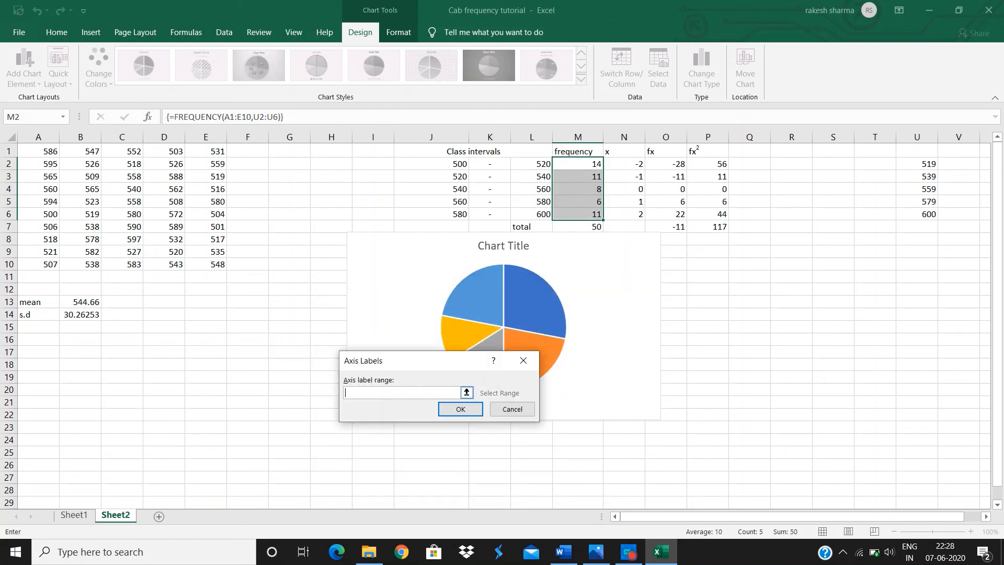
pyautogui.moveTo(455, 163); pyautogui.dragTo(528, 212)
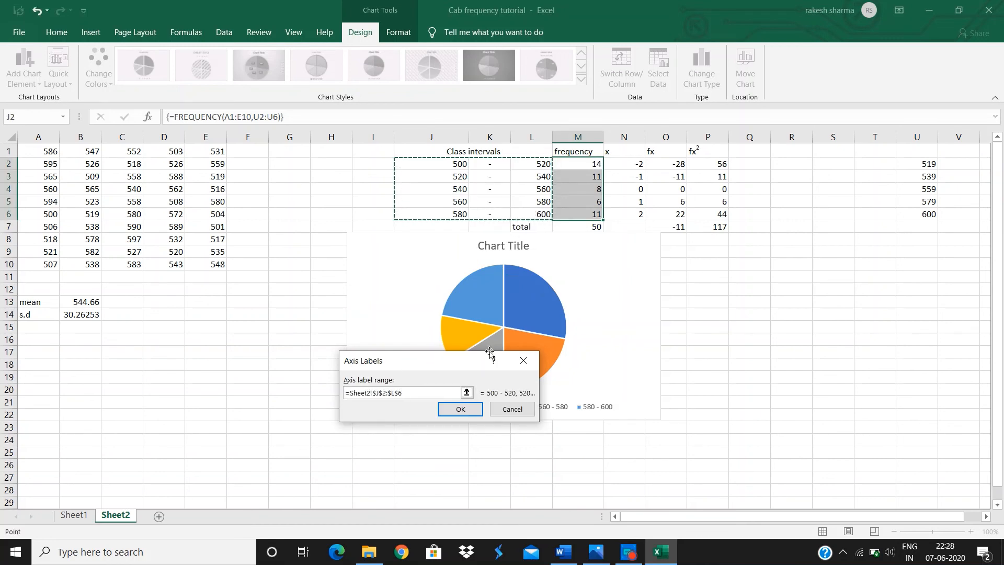
pyautogui.click(470, 410)
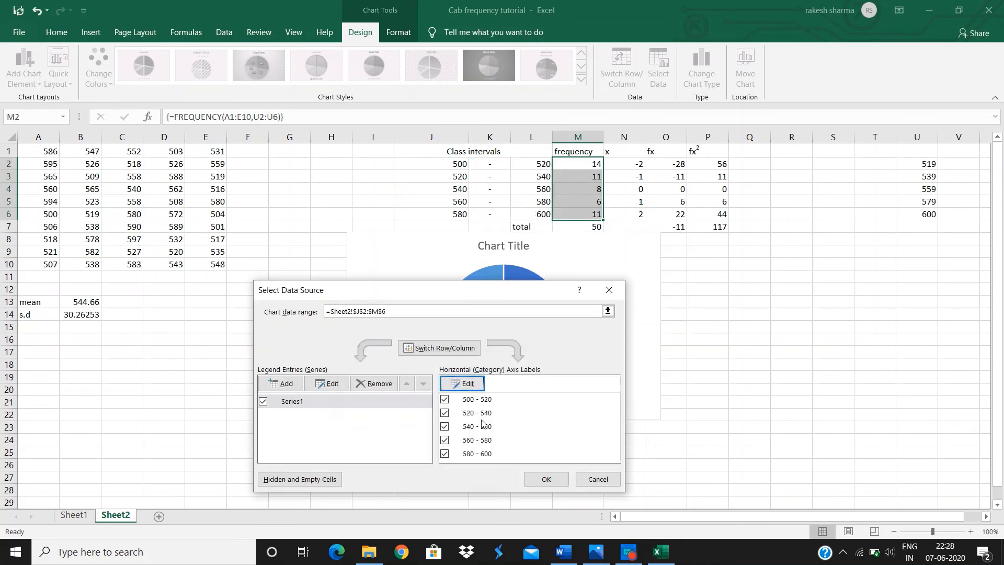
pyautogui.click(537, 480)
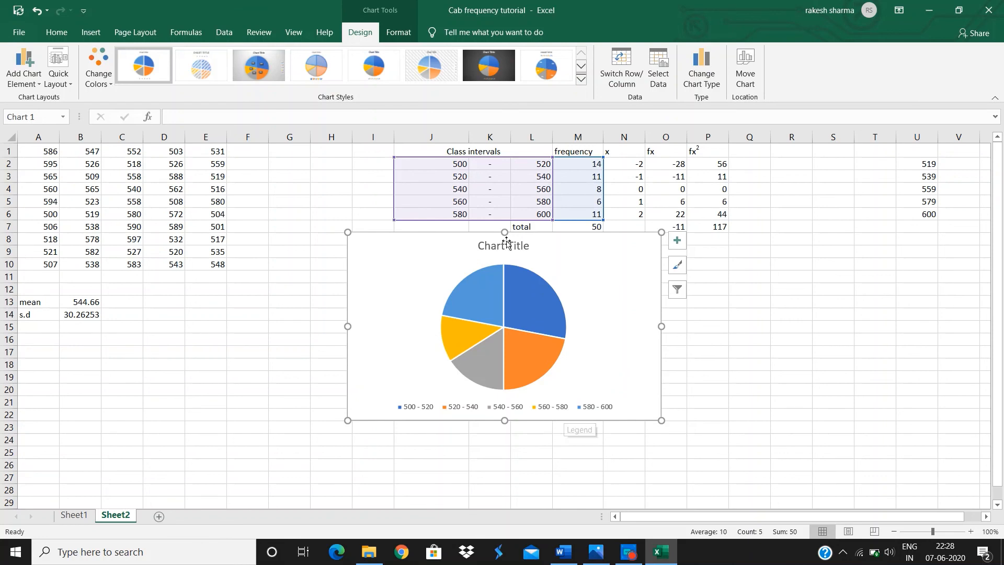
# Add data labels to the pie chart at the Best Fit position.
pyautogui.click(37, 83)
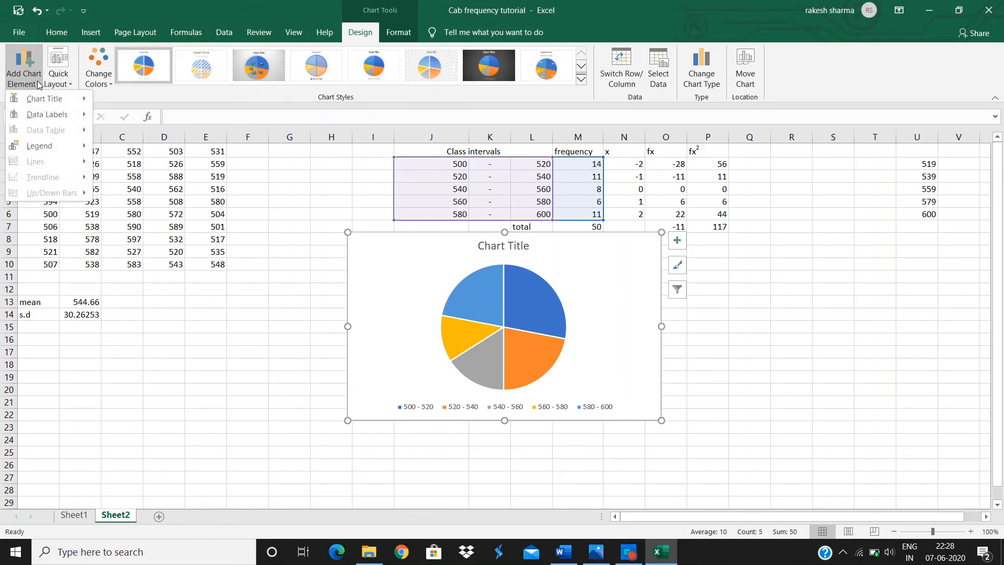
pyautogui.moveTo(52, 114)
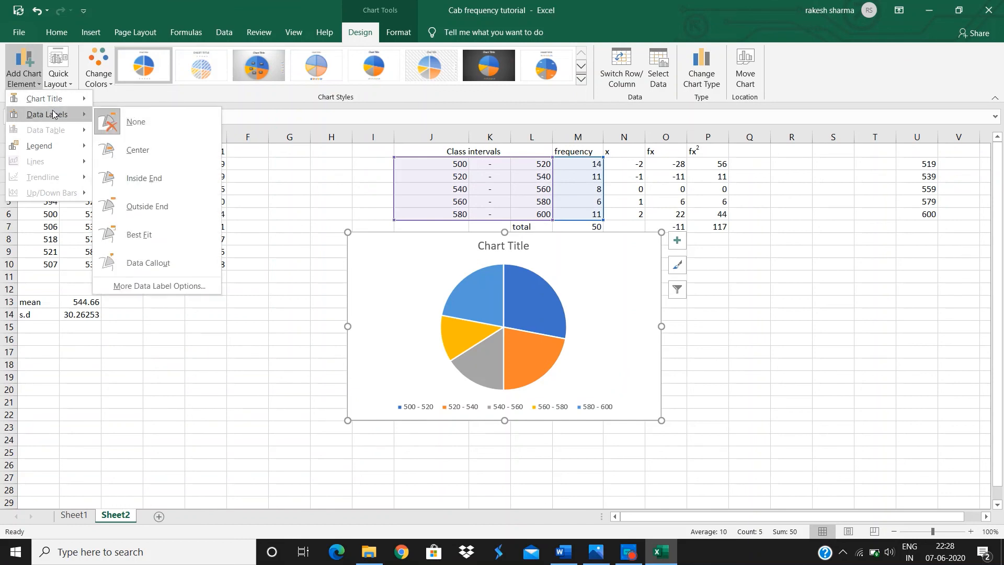
pyautogui.click(139, 234)
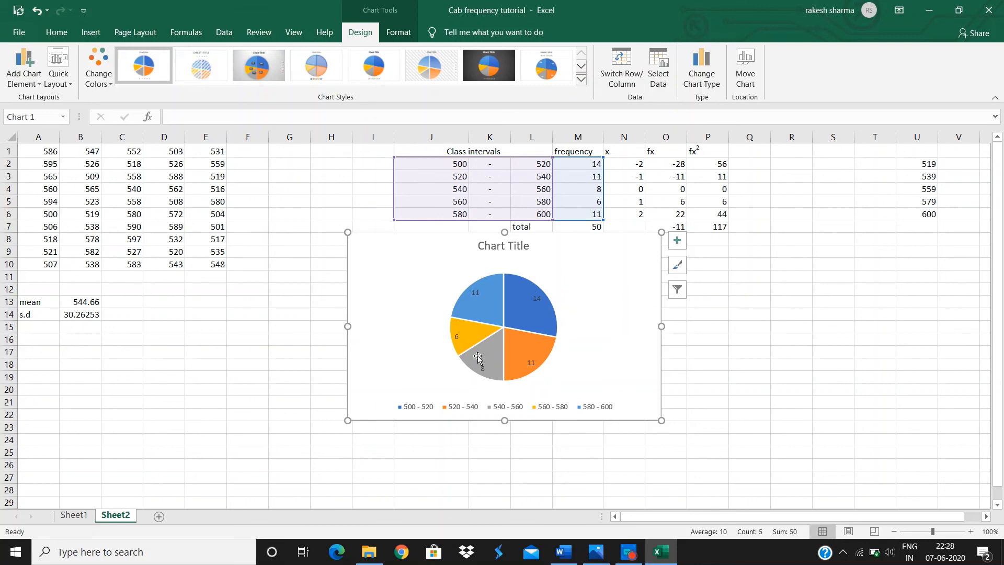
# Replace the chart title with FREQUENCY DISTRIBUTION.
pyautogui.click(522, 245)
pyautogui.click(529, 246)
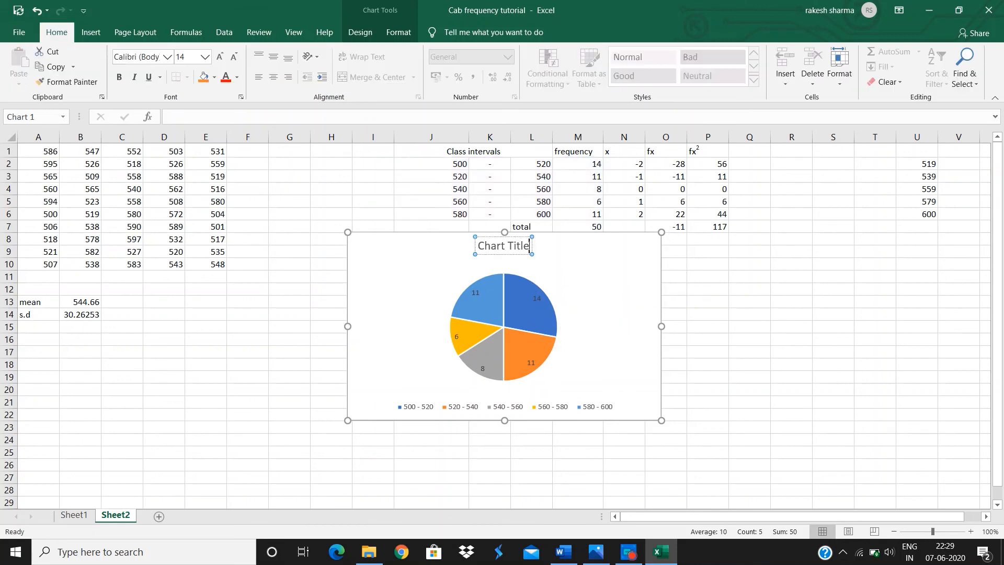
pyautogui.press('BackSpace')
pyautogui.press('BackSpace')
pyautogui.press('BackSpace')
pyautogui.press('BackSpace')
pyautogui.press('BackSpace')
pyautogui.press('BackSpace')
pyautogui.press('BackSpace')
pyautogui.press('BackSpace')
pyautogui.press('BackSpace')
pyautogui.press('BackSpace')
pyautogui.press('BackSpace')
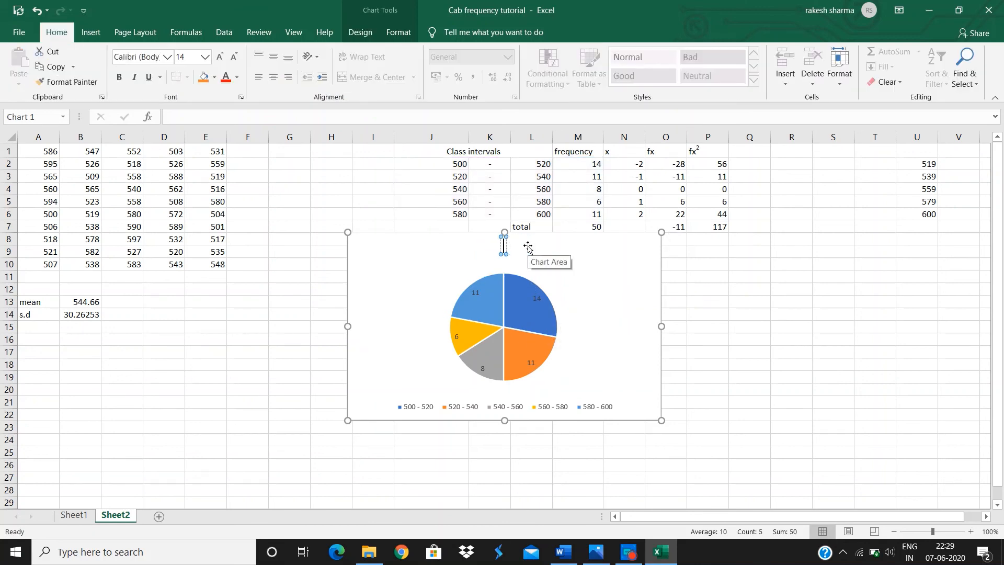
pyautogui.write('FREQUENCY')
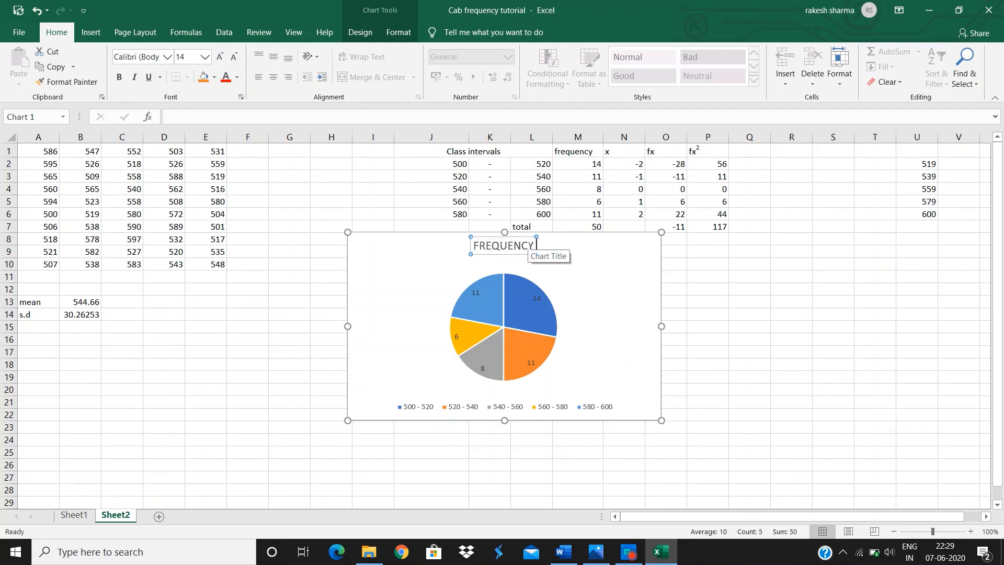
pyautogui.write(' DISTRI')
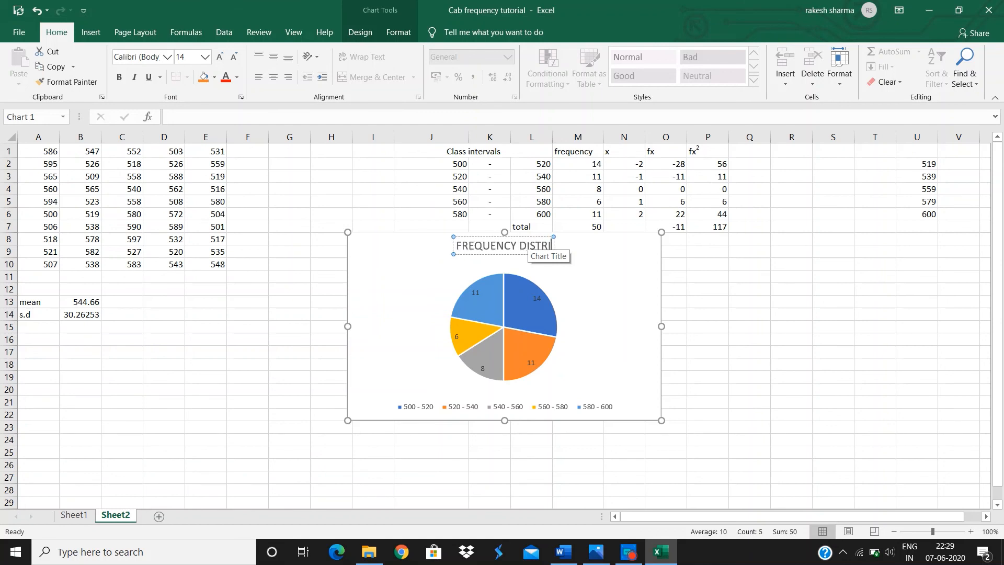
pyautogui.write('BUTION')
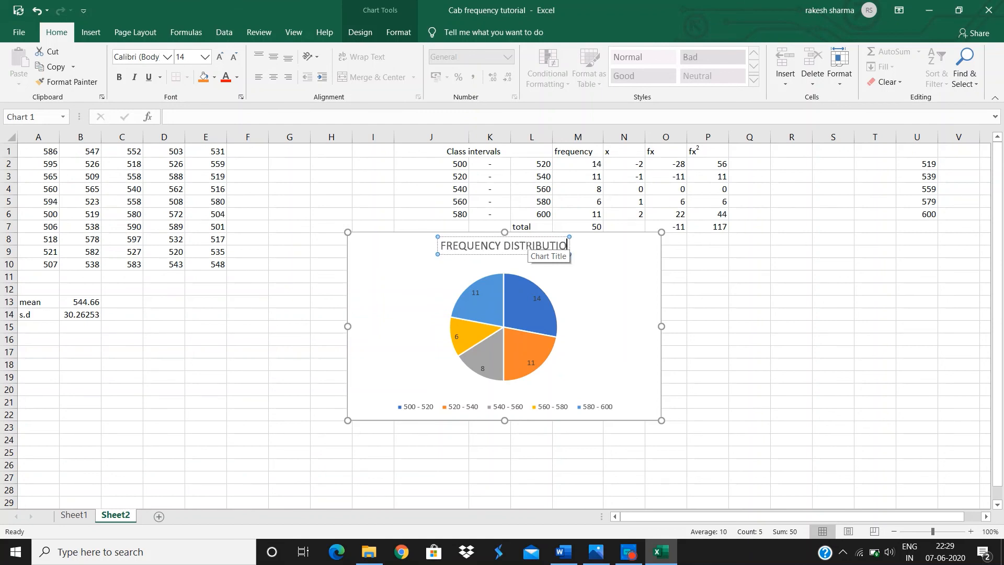
pyautogui.click(710, 314)
pyautogui.click(535, 242)
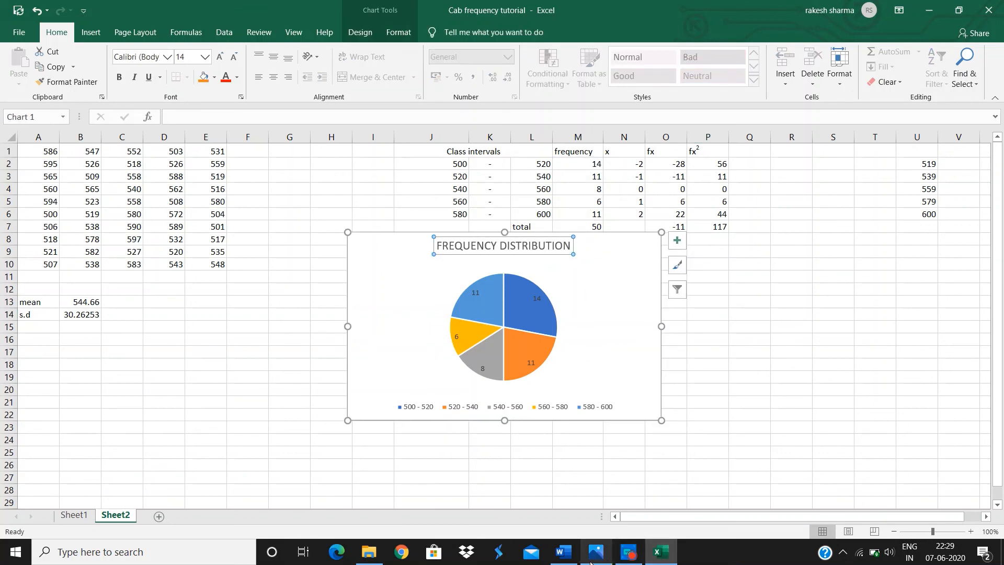
# Switch to the Word question document and review the assignment requirements.
pyautogui.click(563, 551)
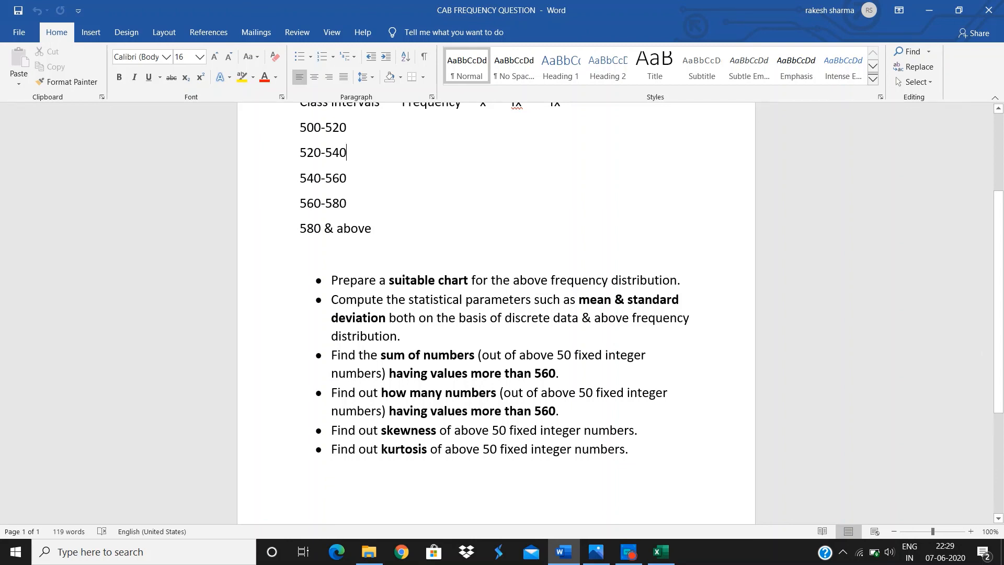
pyautogui.scroll(3, 497, 313)
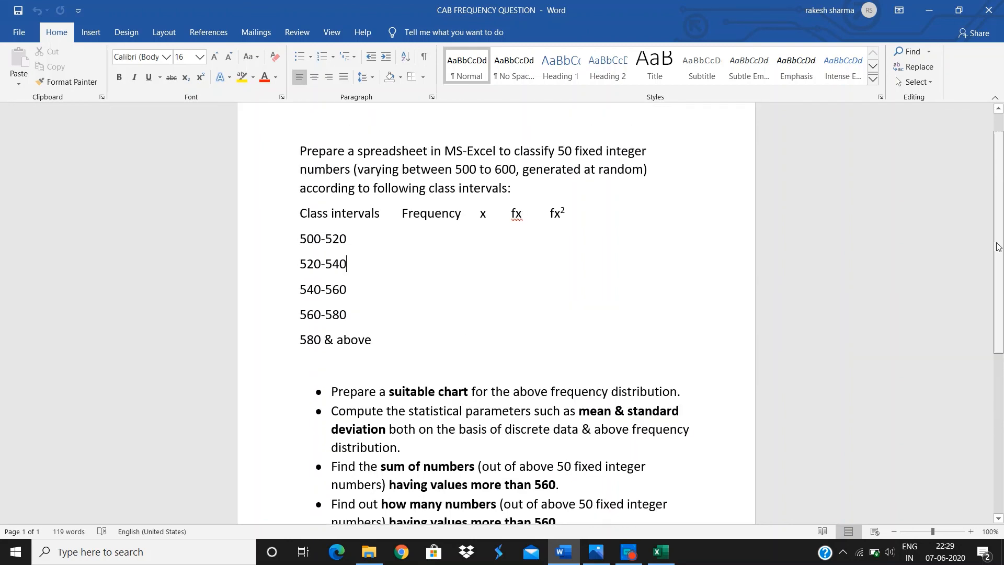
# Return to Excel and move the pie chart down below the statistics, starting around row 22.
pyautogui.click(661, 554)
pyautogui.moveTo(569, 291); pyautogui.dragTo(584, 474)
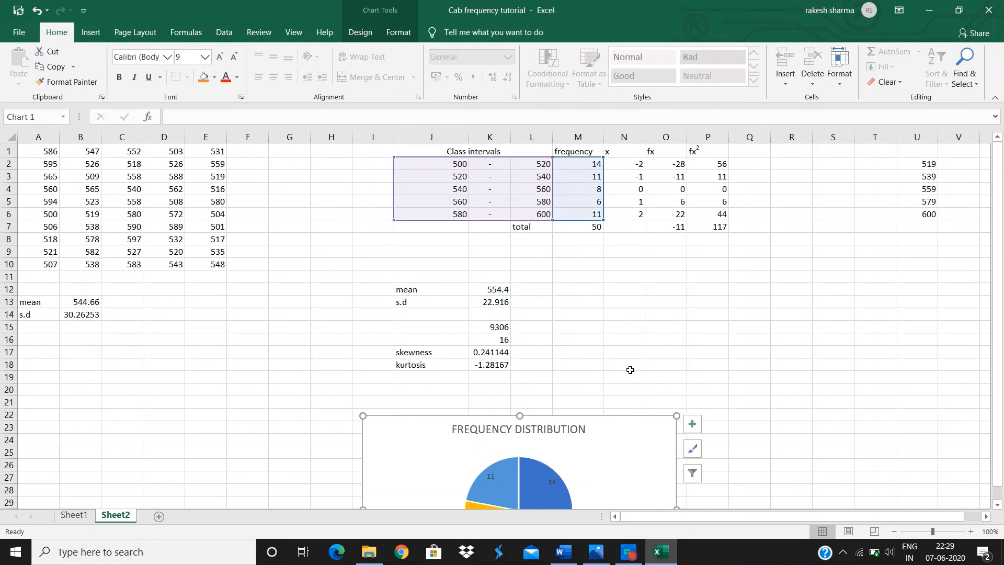
pyautogui.moveTo(636, 547)
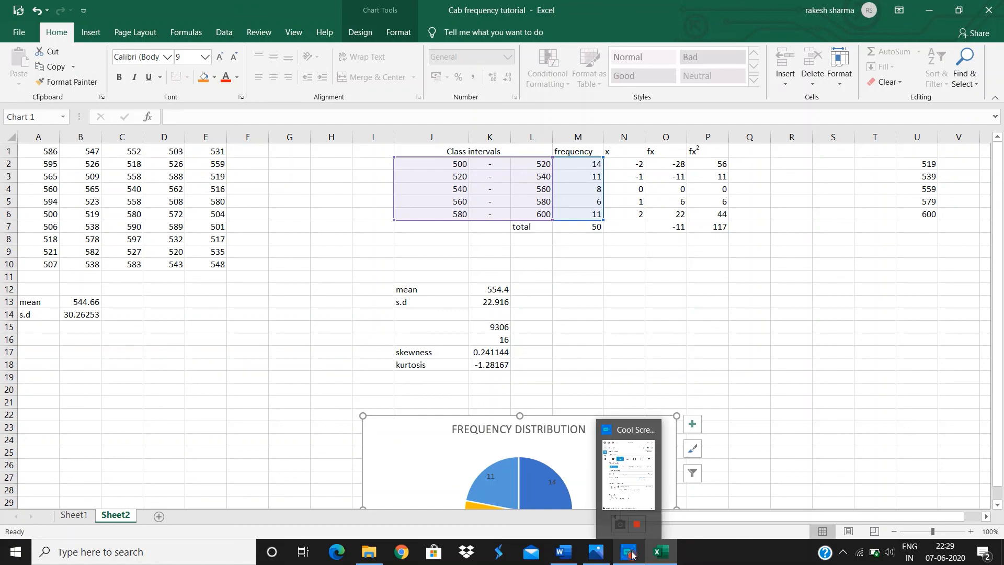